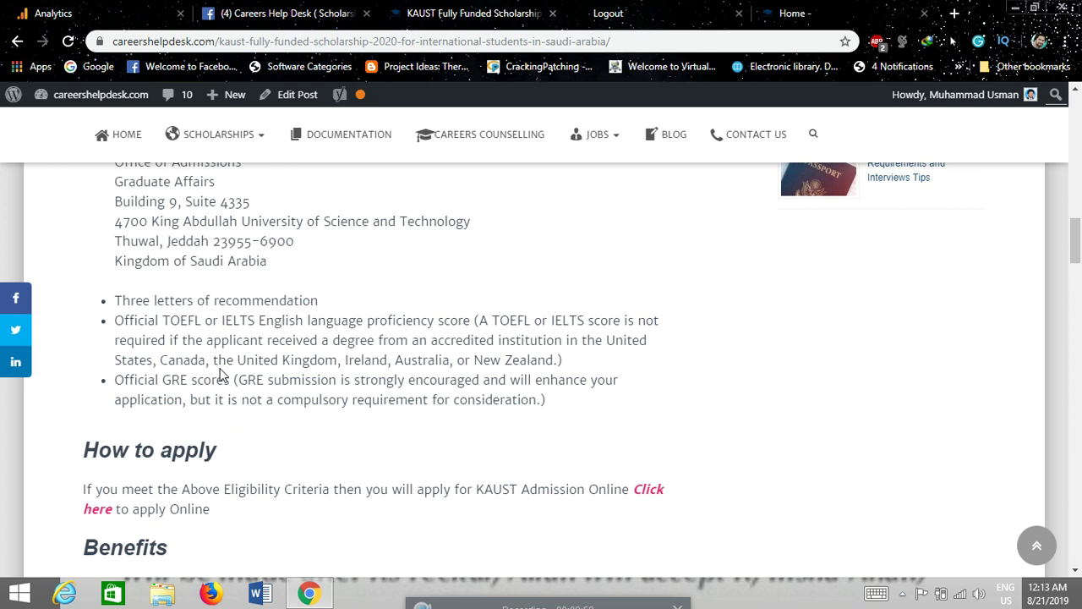
Open the online application link from the article's "How to apply" section in a new tab and switch to it
{"action": "scroll", "coordinate": [219, 372], "scroll_direction": "down", "scroll_amount": 2}
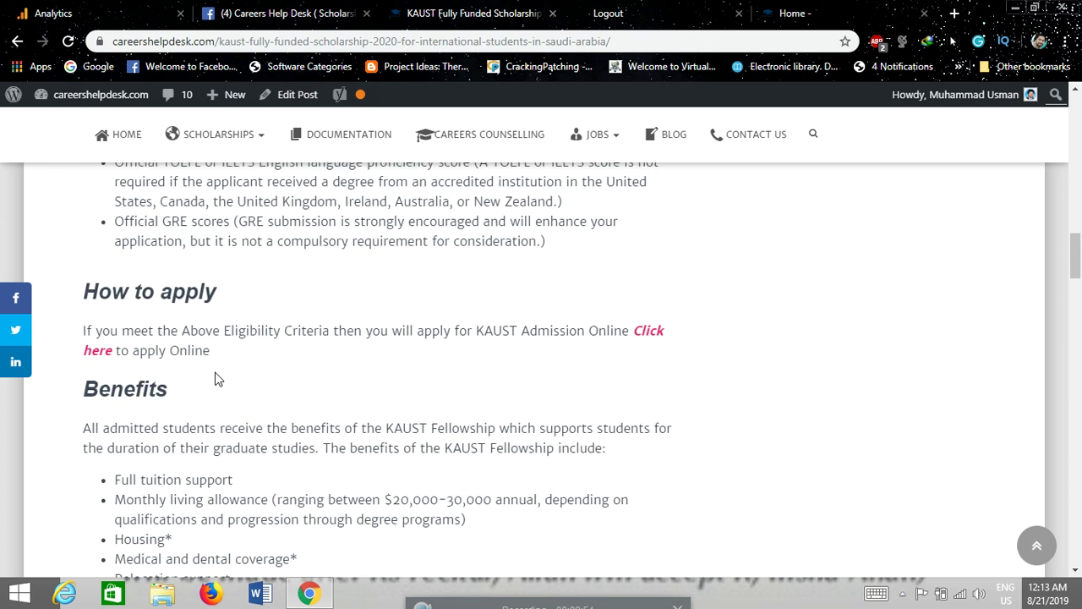
{"action": "right_click", "coordinate": [645, 334]}
{"action": "left_click", "coordinate": [676, 340]}
{"action": "left_click", "coordinate": [525, 12]}
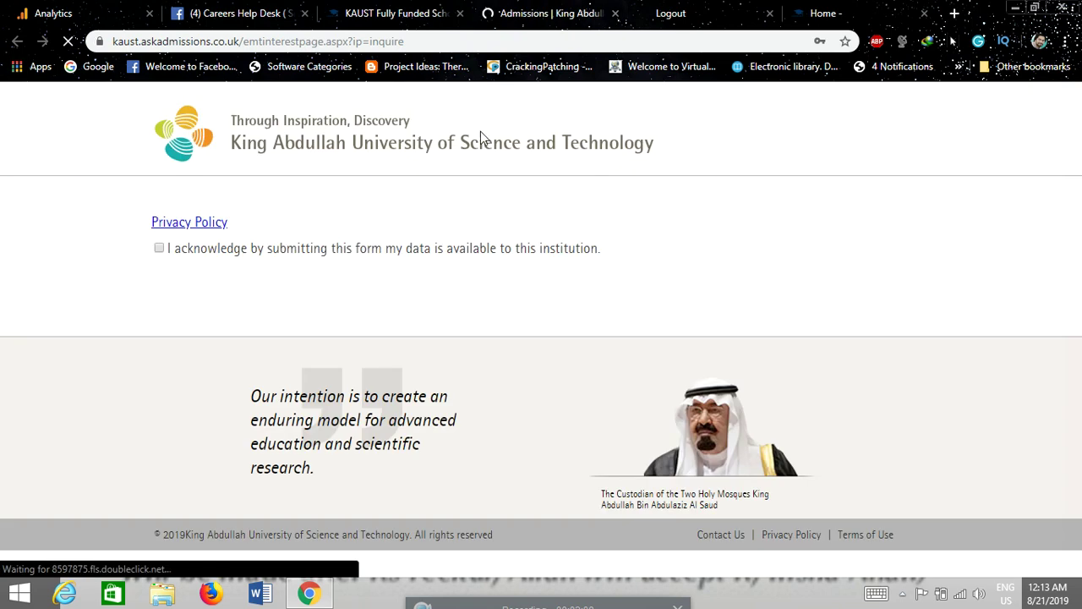
Return to the scholarship article and review the fellowship benefits and the apply and official announcement links
{"action": "left_click", "coordinate": [395, 12]}
{"action": "scroll", "coordinate": [282, 332], "scroll_direction": "down", "scroll_amount": 2}
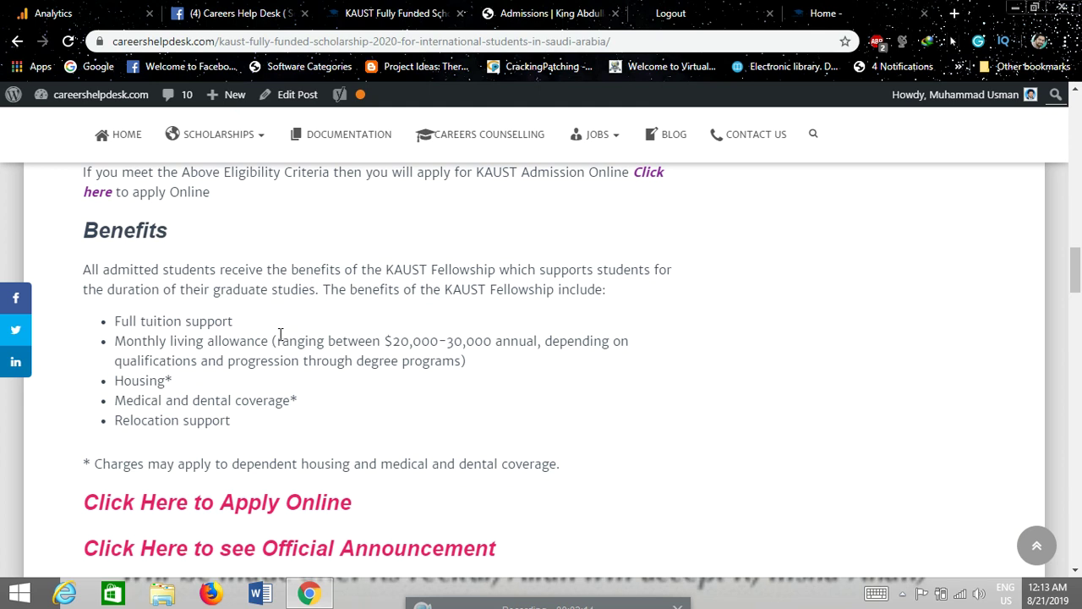
{"action": "scroll", "coordinate": [280, 334], "scroll_direction": "down", "scroll_amount": 3}
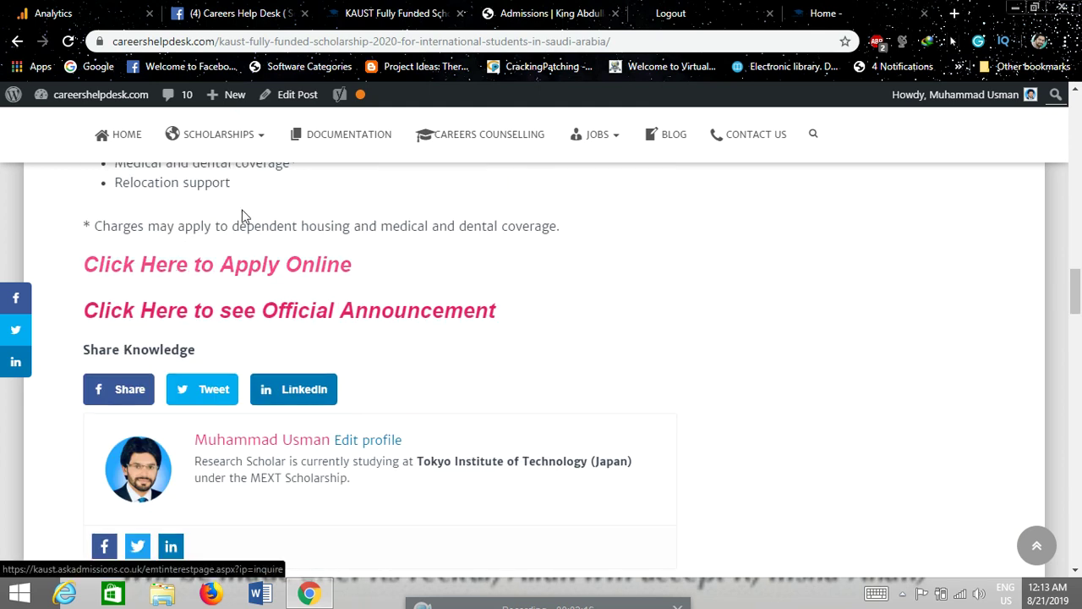
{"action": "left_click", "coordinate": [203, 320]}
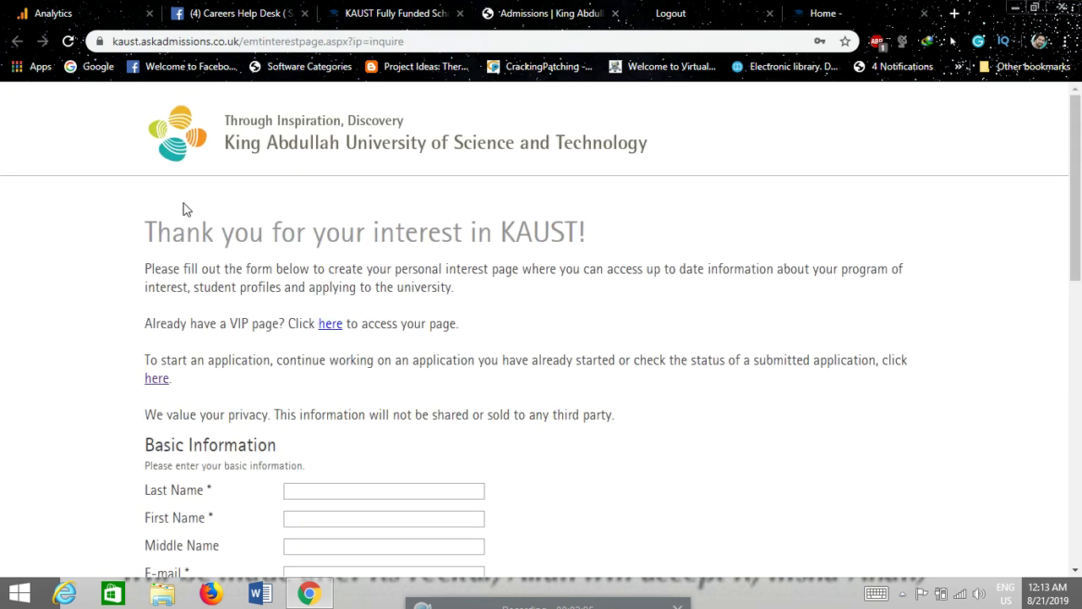
Examine the KAUST interest form's basic, interest and login sections, including the available Degree Type options
{"action": "scroll", "coordinate": [186, 210], "scroll_direction": "down", "scroll_amount": 2}
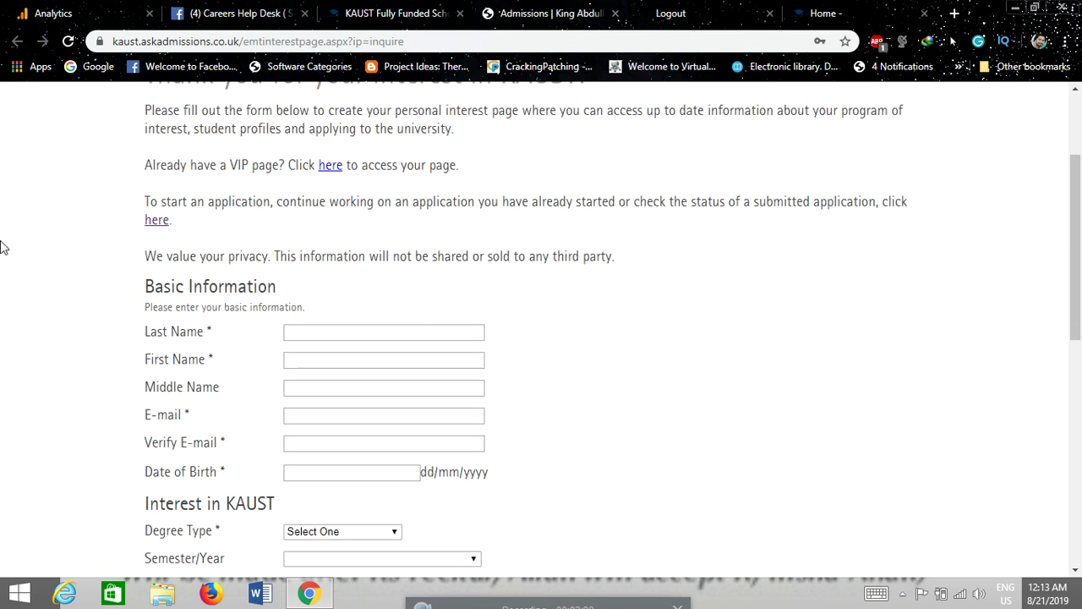
{"action": "scroll", "coordinate": [5, 250], "scroll_direction": "down", "scroll_amount": 3}
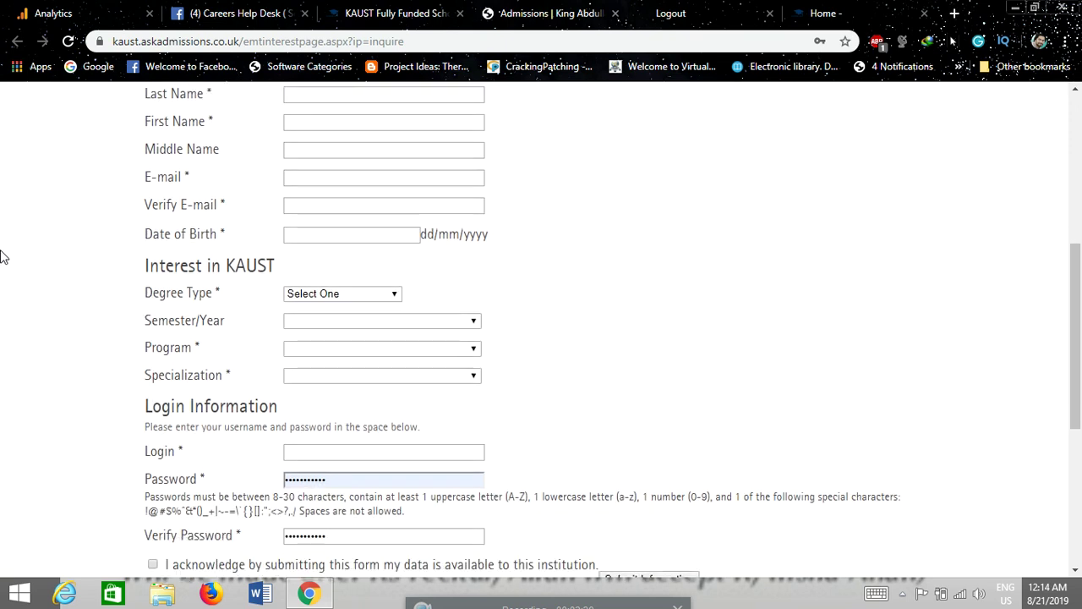
{"action": "scroll", "coordinate": [3, 256], "scroll_direction": "down", "scroll_amount": 2}
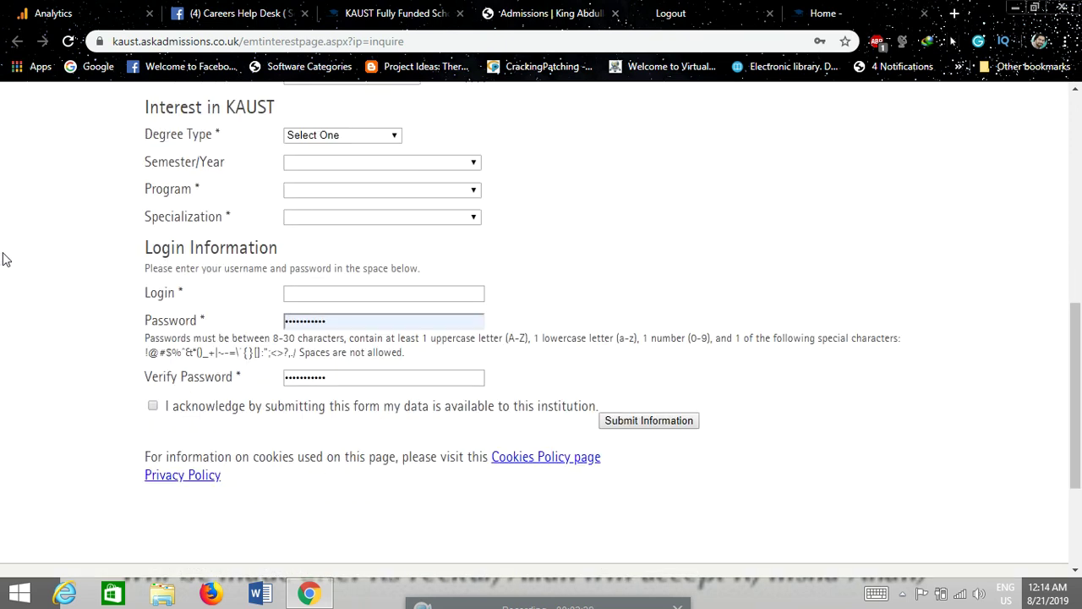
{"action": "scroll", "coordinate": [4, 260], "scroll_direction": "up", "scroll_amount": 4}
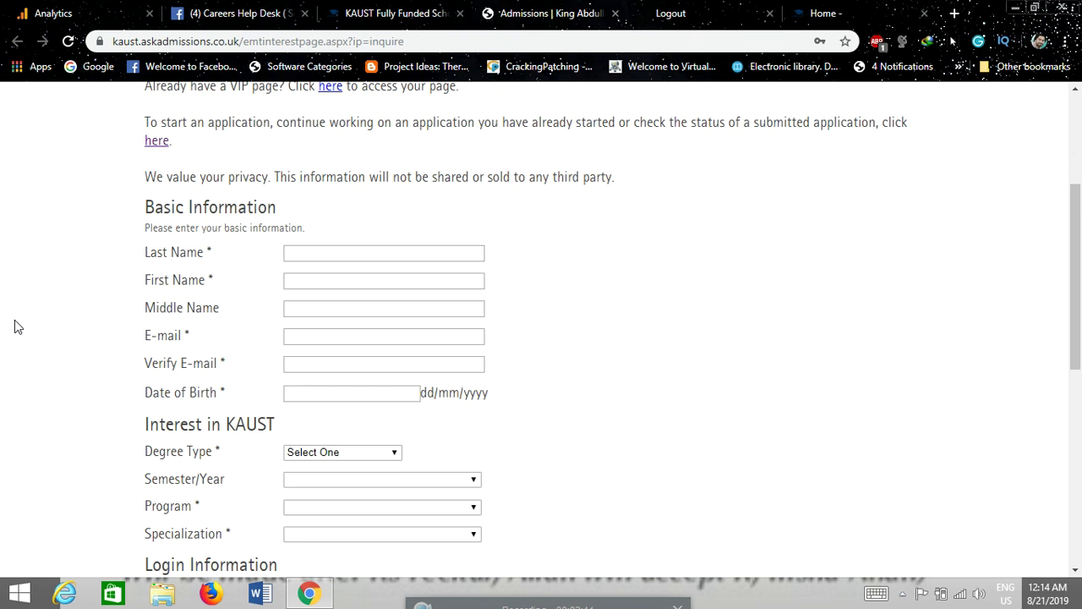
{"action": "scroll", "coordinate": [326, 365], "scroll_direction": "down", "scroll_amount": 2}
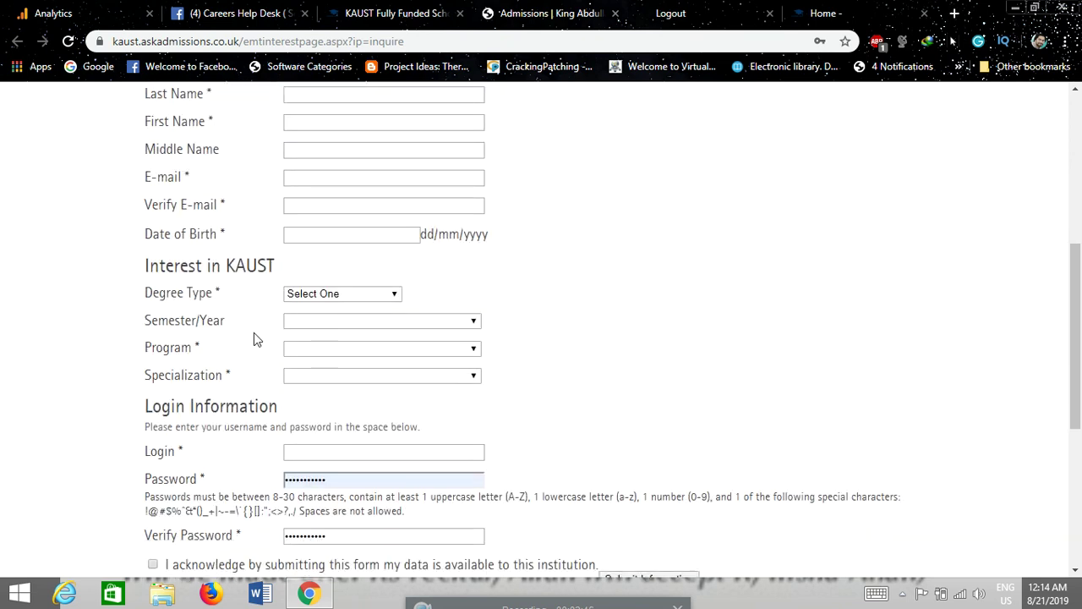
{"action": "left_click", "coordinate": [314, 298]}
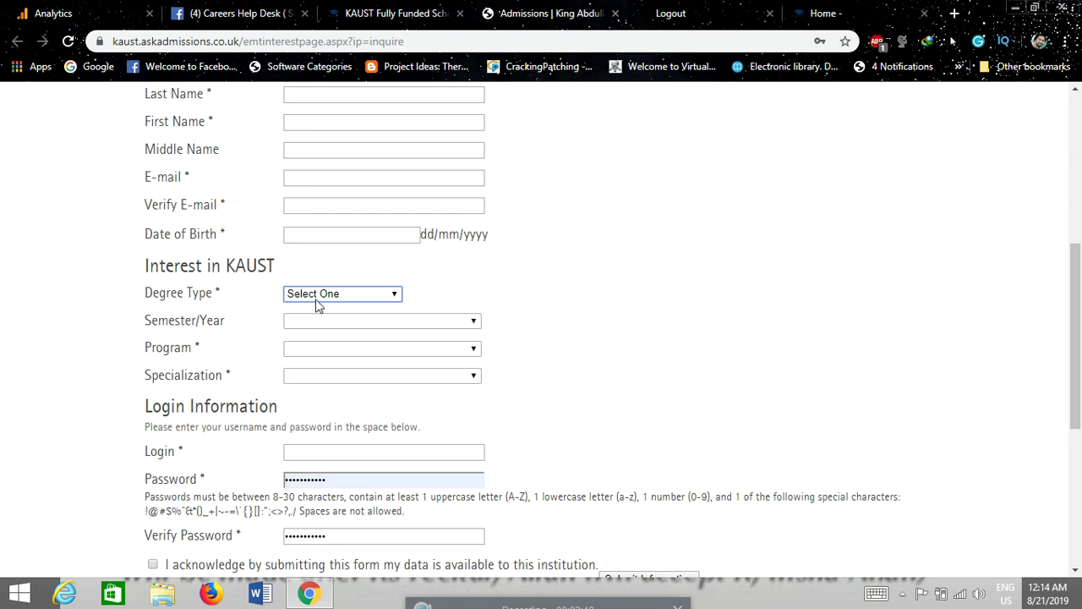
{"action": "left_click", "coordinate": [374, 300]}
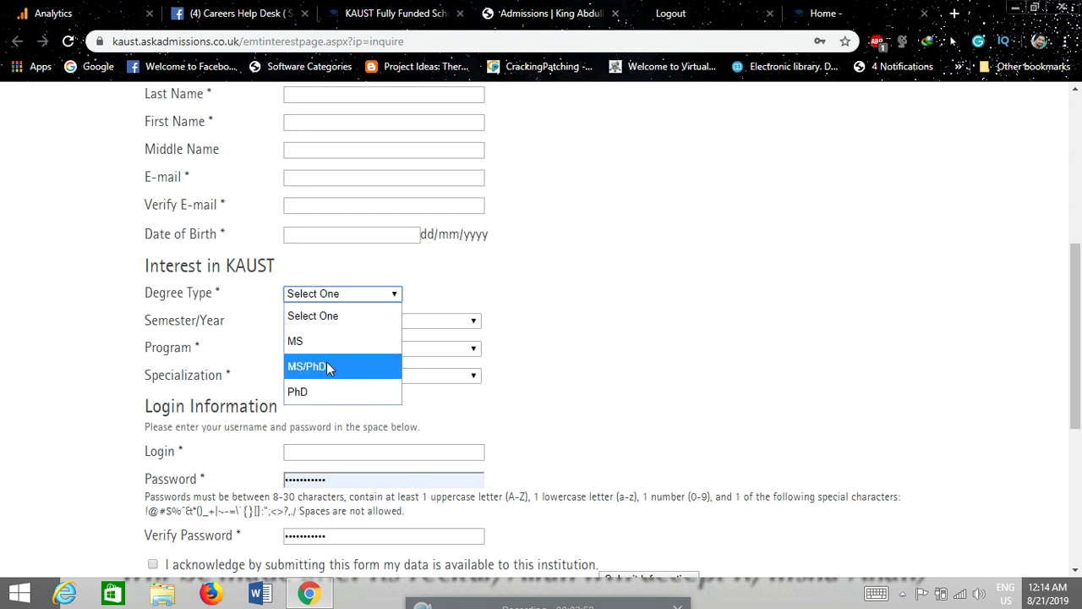
{"action": "left_click", "coordinate": [639, 392]}
{"action": "scroll", "coordinate": [499, 385], "scroll_direction": "down", "scroll_amount": 3}
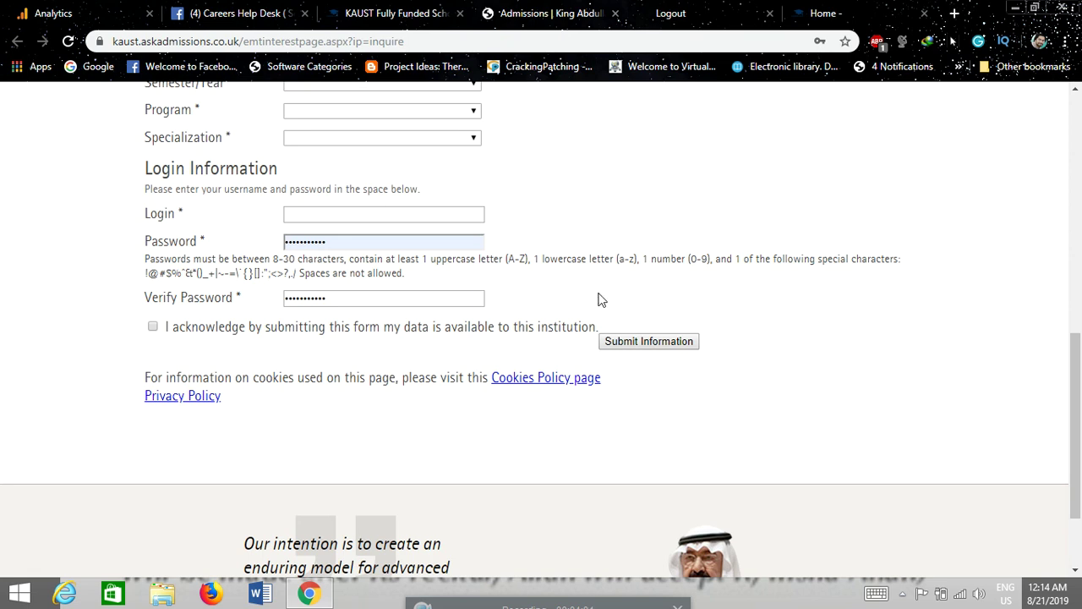
Close the interest form and log back in to the KAUST application portal with the prefilled credentials
{"action": "left_click", "coordinate": [616, 13]}
{"action": "left_click", "coordinate": [583, 14]}
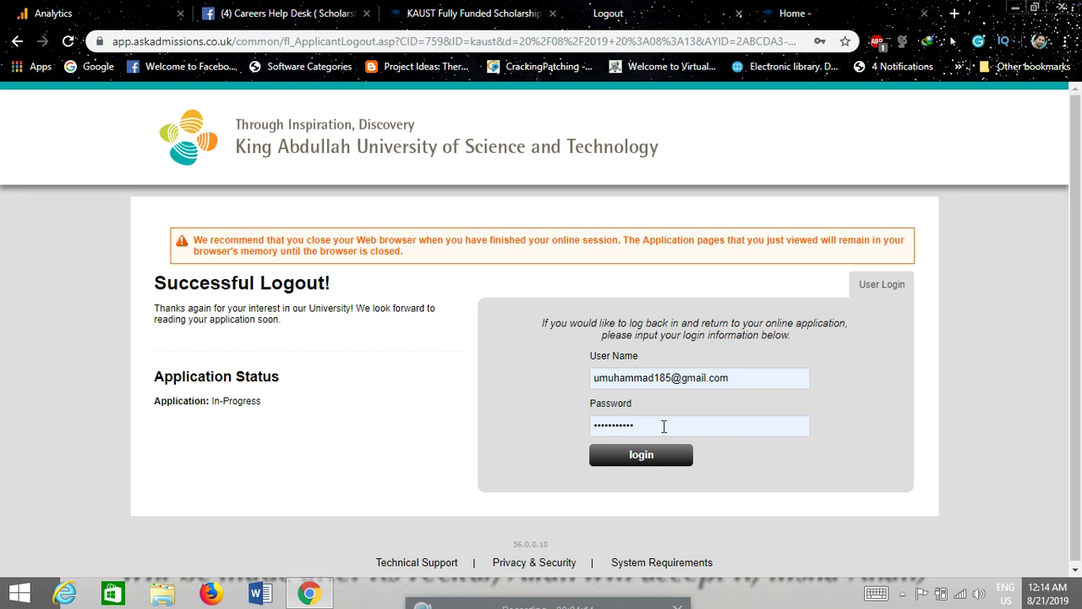
{"action": "left_click", "coordinate": [641, 458]}
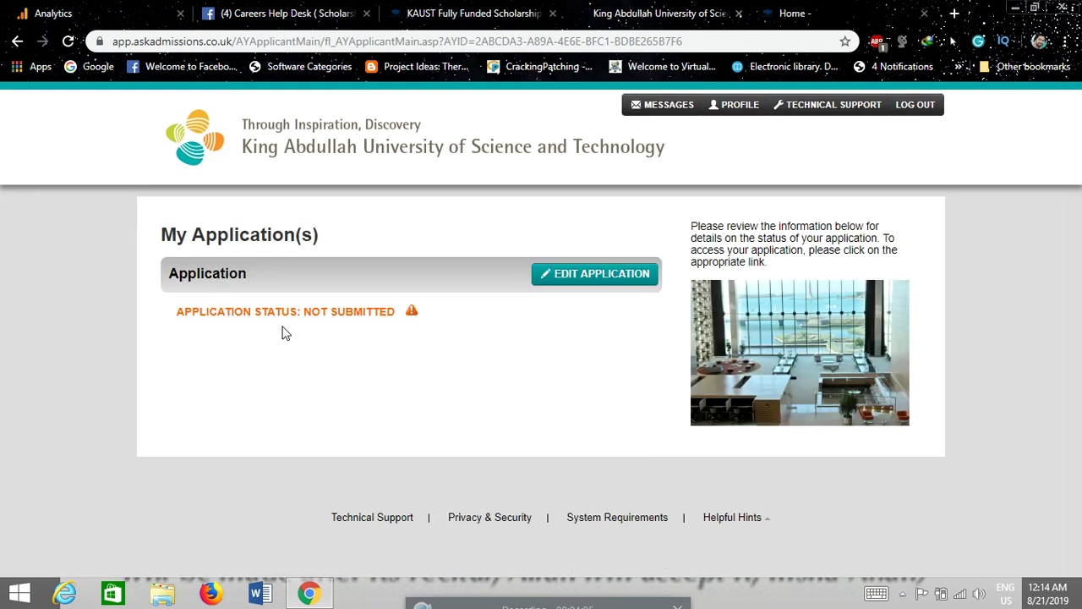
Open the unsubmitted application for editing and go to its Program of Study section
{"action": "left_click", "coordinate": [600, 275]}
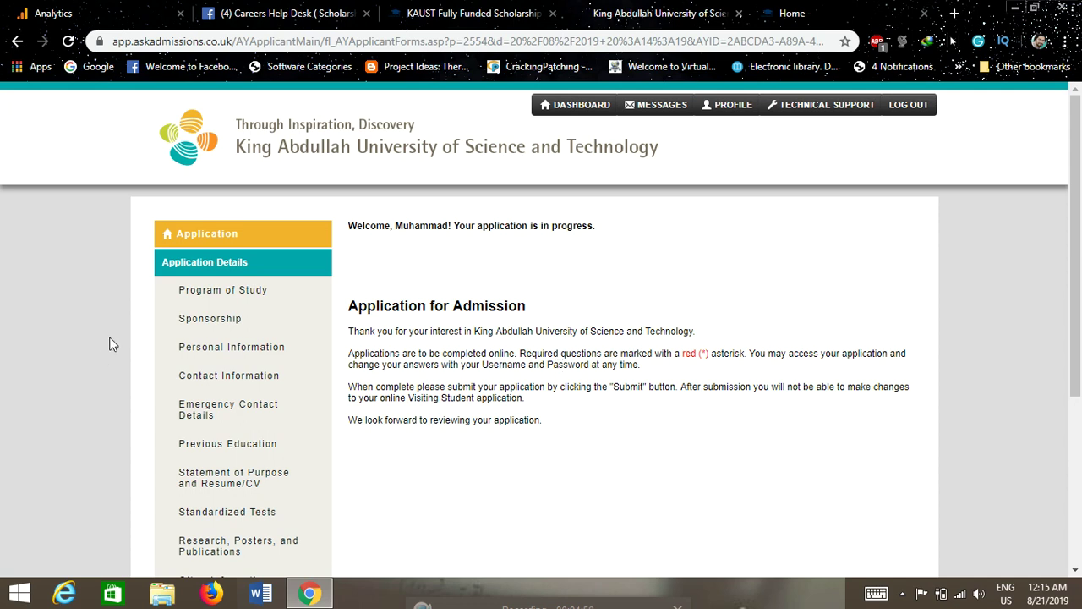
{"action": "left_click", "coordinate": [223, 290]}
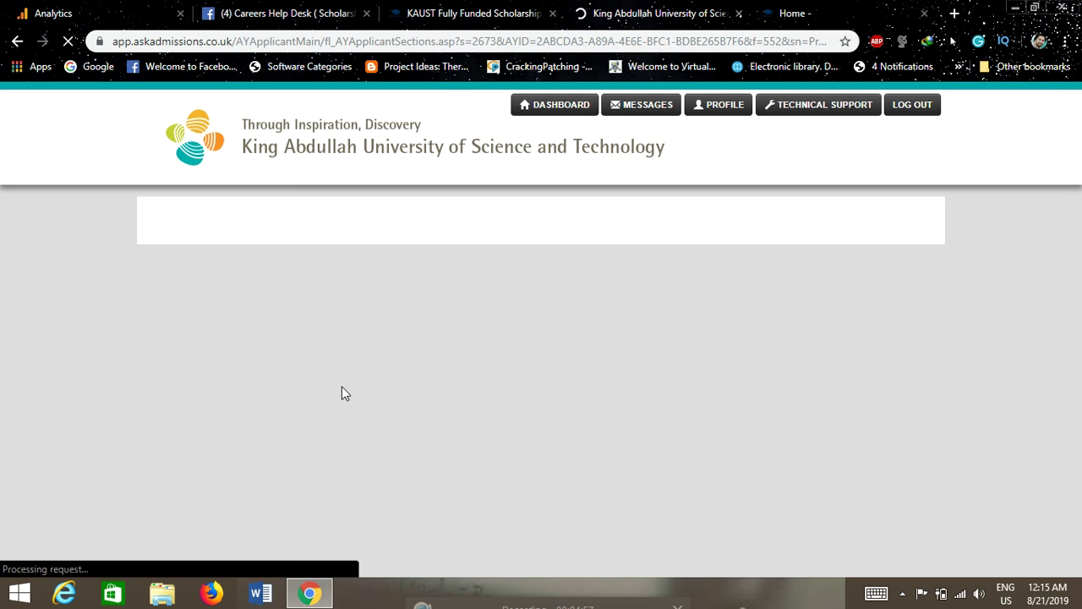
{"action": "scroll", "coordinate": [503, 450], "scroll_direction": "down", "scroll_amount": 3}
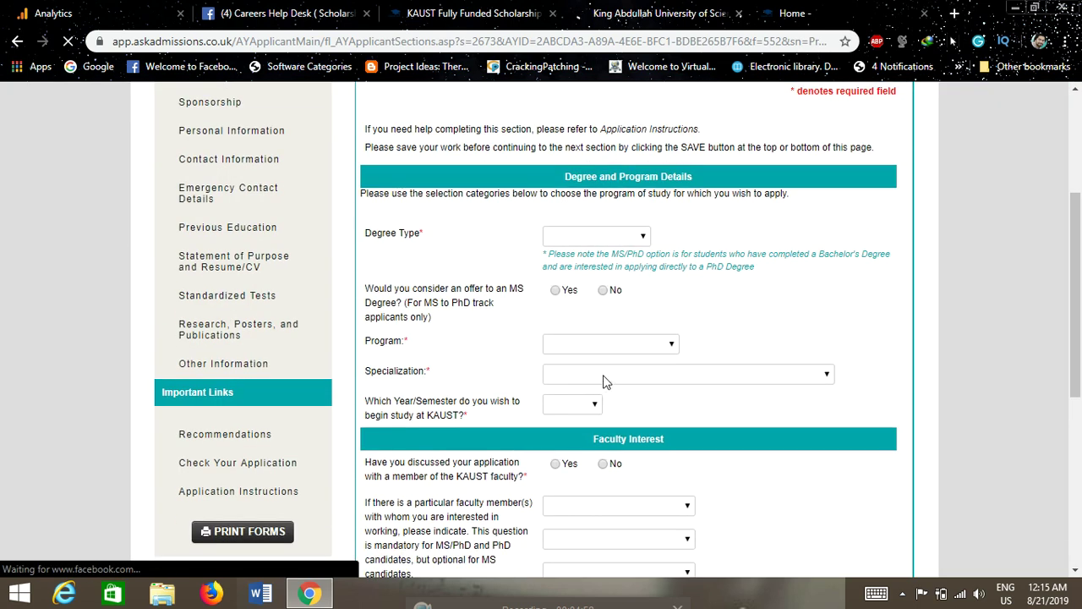
Try to set the Degree Type to MS and answer Yes to considering an offer to an MS degree
{"action": "left_click", "coordinate": [637, 236]}
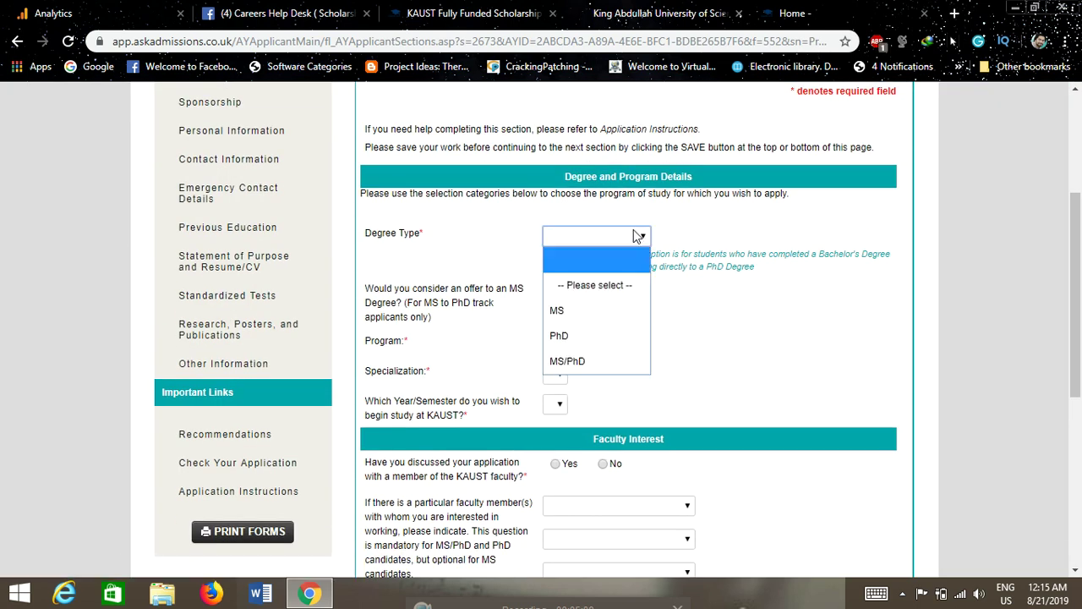
{"action": "left_click", "coordinate": [563, 313]}
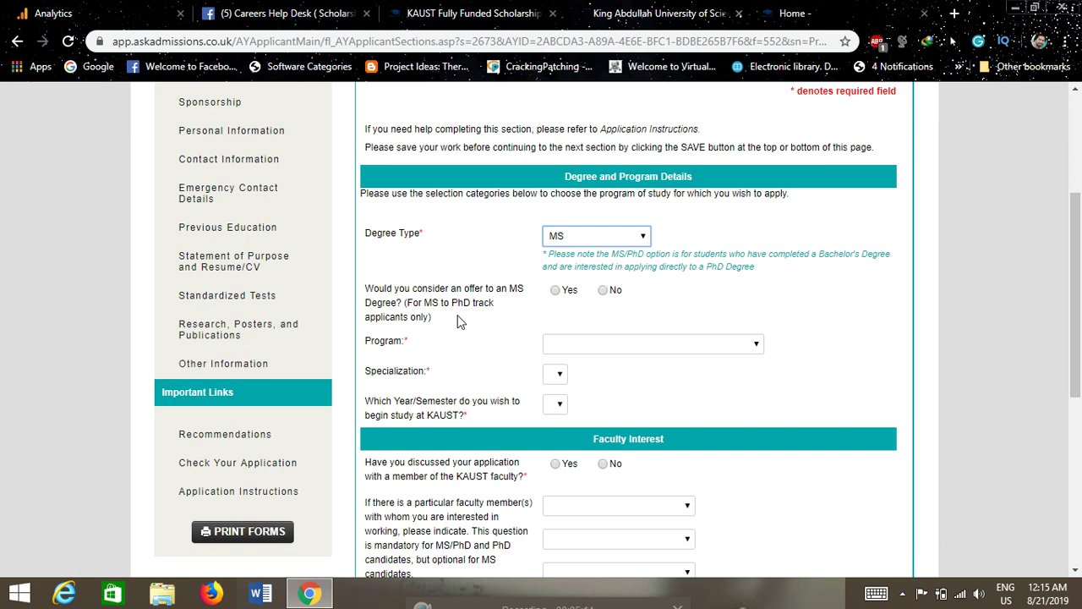
{"action": "left_click", "coordinate": [556, 294]}
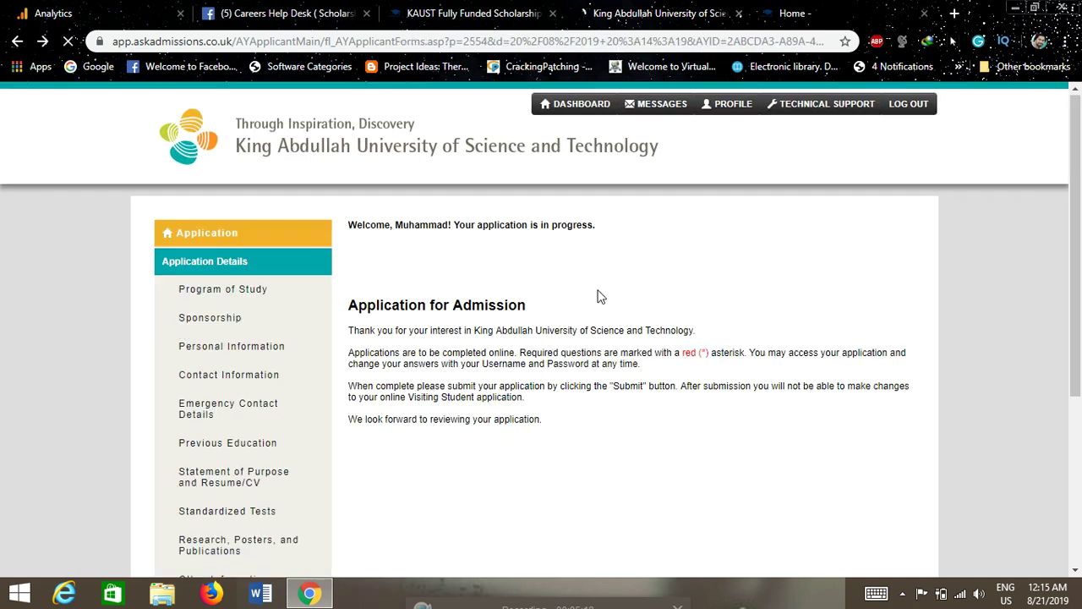
Reopen the Program of Study section and choose MS as the degree type
{"action": "left_click", "coordinate": [245, 296]}
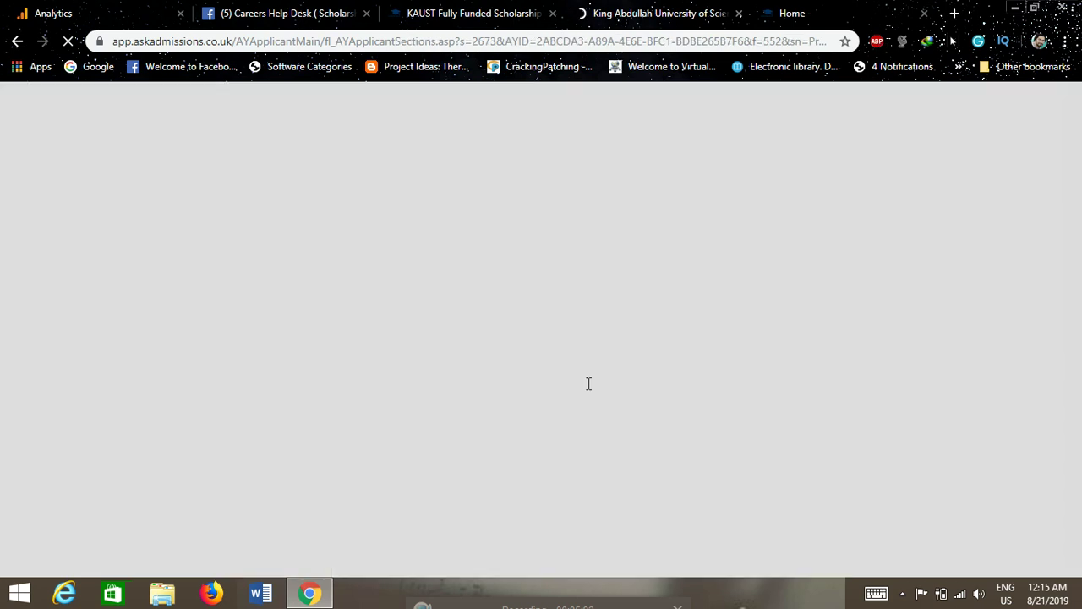
{"action": "scroll", "coordinate": [591, 364], "scroll_direction": "down", "scroll_amount": 2}
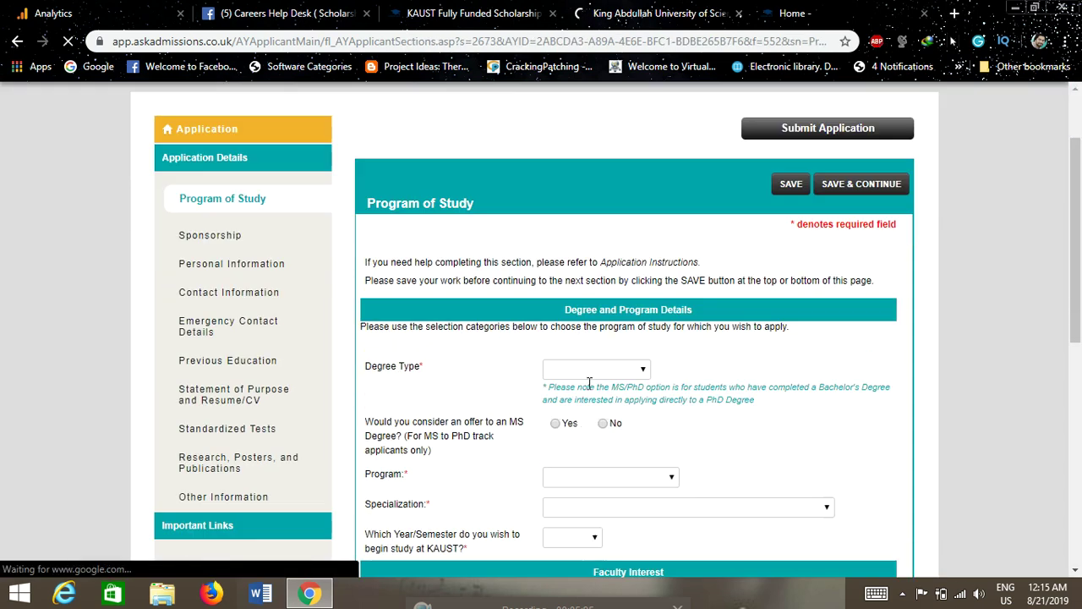
{"action": "left_click", "coordinate": [626, 320]}
{"action": "left_click", "coordinate": [567, 391]}
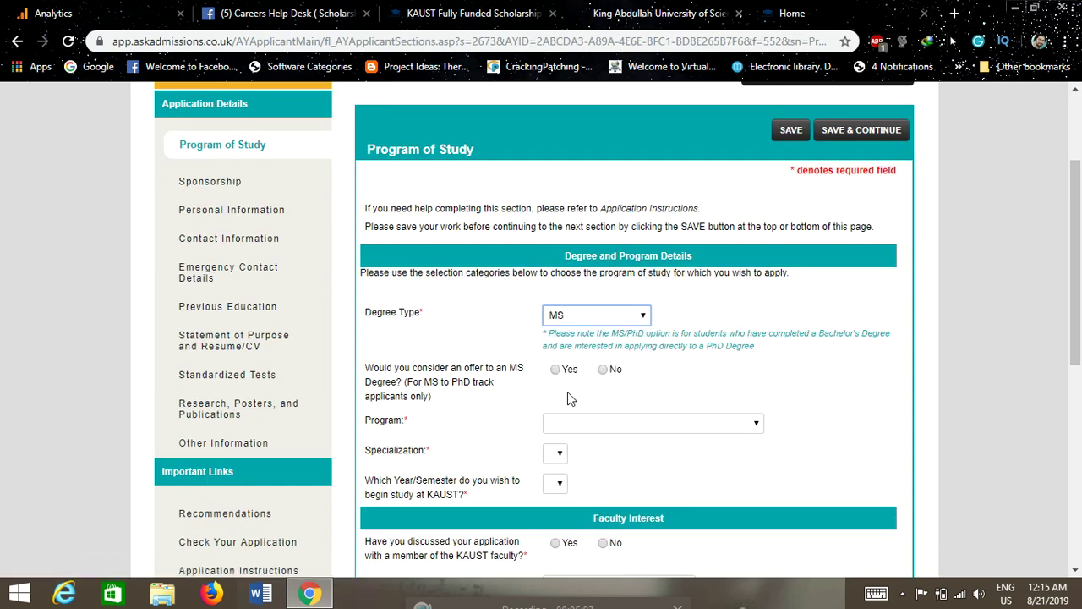
Choose Chemical Science as both the program and specialization, and 2020 - Fall as the semester to begin study
{"action": "scroll", "coordinate": [592, 381], "scroll_direction": "down", "scroll_amount": 2}
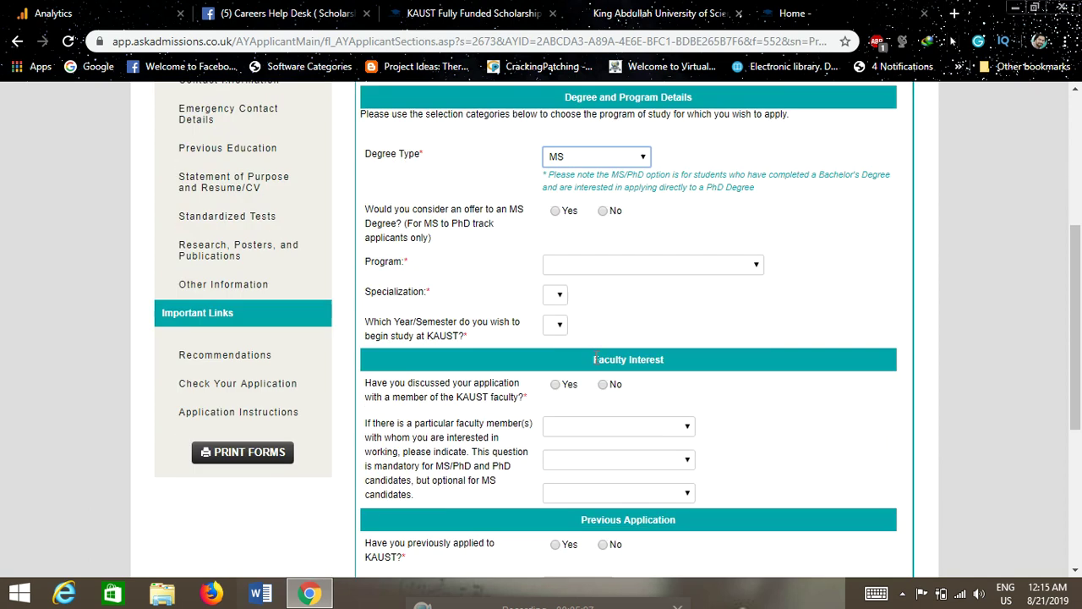
{"action": "left_click", "coordinate": [602, 269]}
{"action": "left_click", "coordinate": [605, 441]}
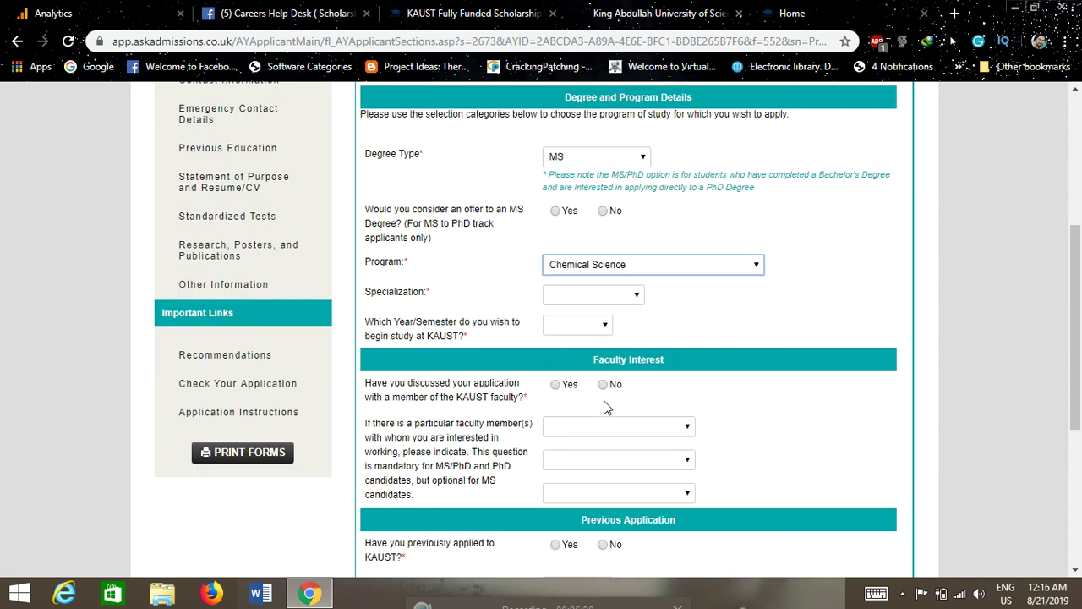
{"action": "left_click", "coordinate": [620, 297]}
{"action": "left_click", "coordinate": [595, 343]}
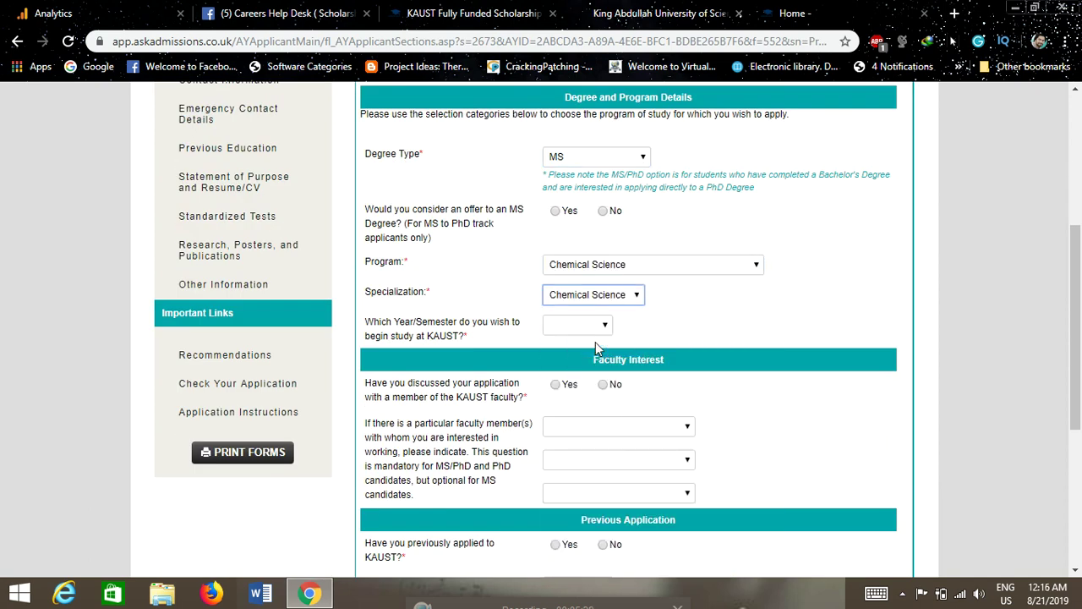
{"action": "left_click", "coordinate": [610, 331]}
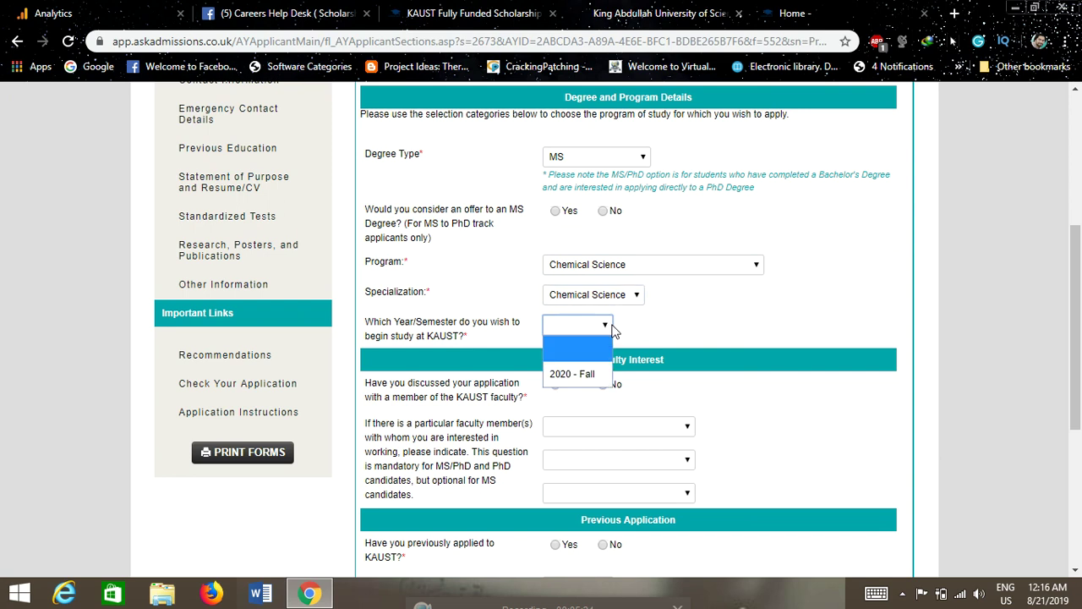
{"action": "left_click", "coordinate": [575, 370]}
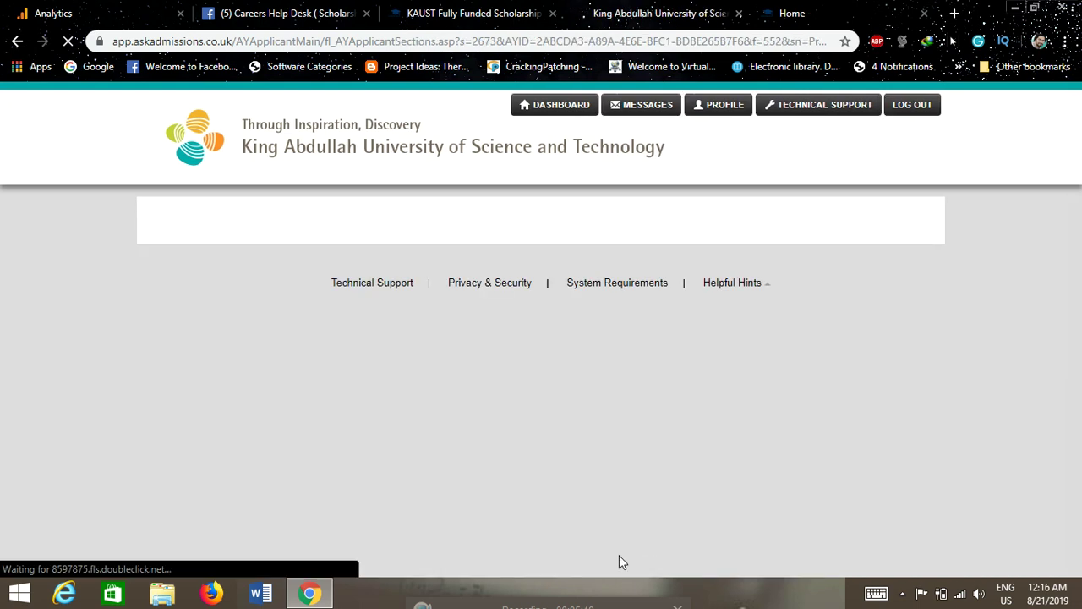
Set the degree type to MS in the Degree and Program Details of the Program of Study section
{"action": "scroll", "coordinate": [630, 473], "scroll_direction": "down", "scroll_amount": 3}
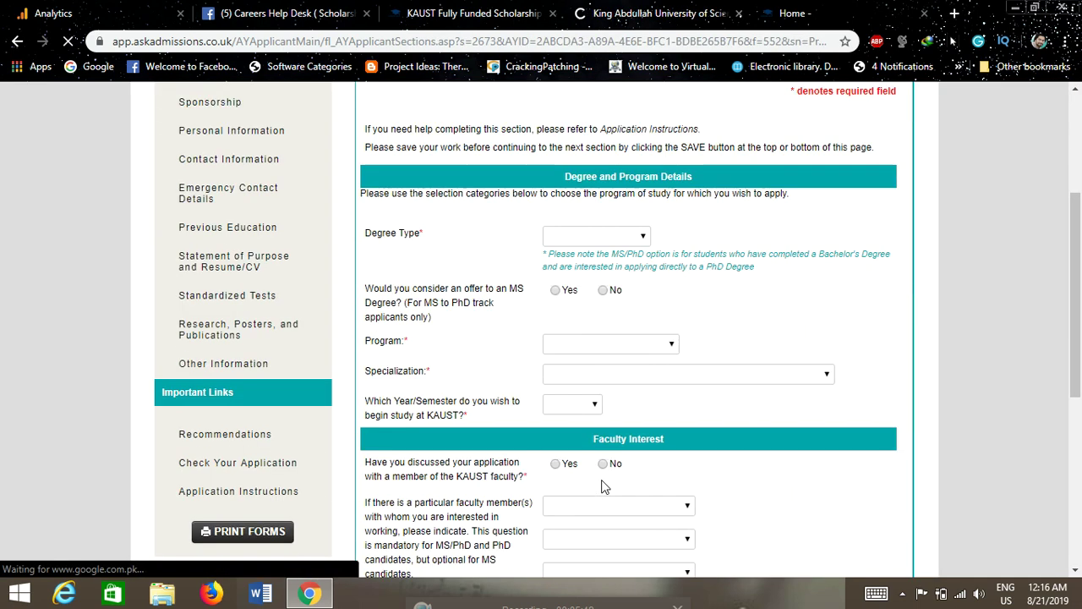
{"action": "scroll", "coordinate": [609, 427], "scroll_direction": "down", "scroll_amount": 1}
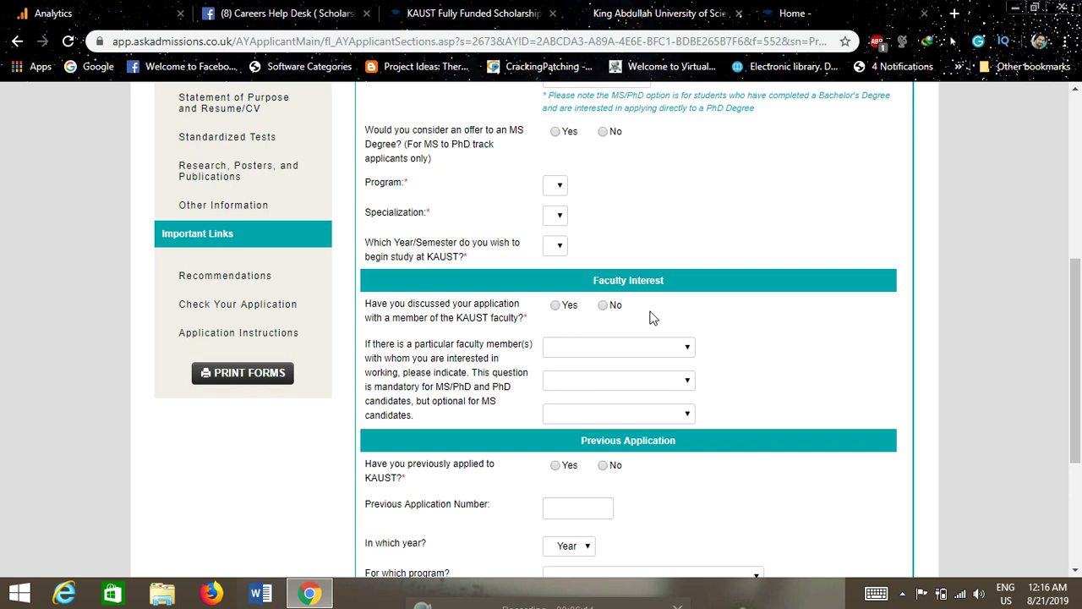
{"action": "scroll", "coordinate": [651, 317], "scroll_direction": "up", "scroll_amount": 2}
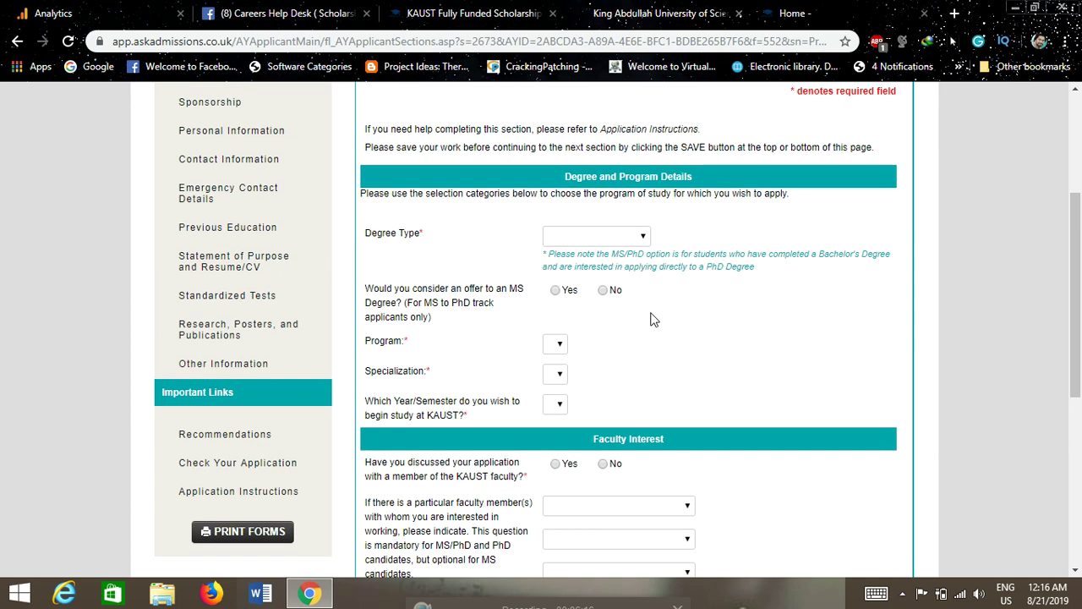
{"action": "left_click", "coordinate": [629, 238]}
{"action": "left_click", "coordinate": [583, 310]}
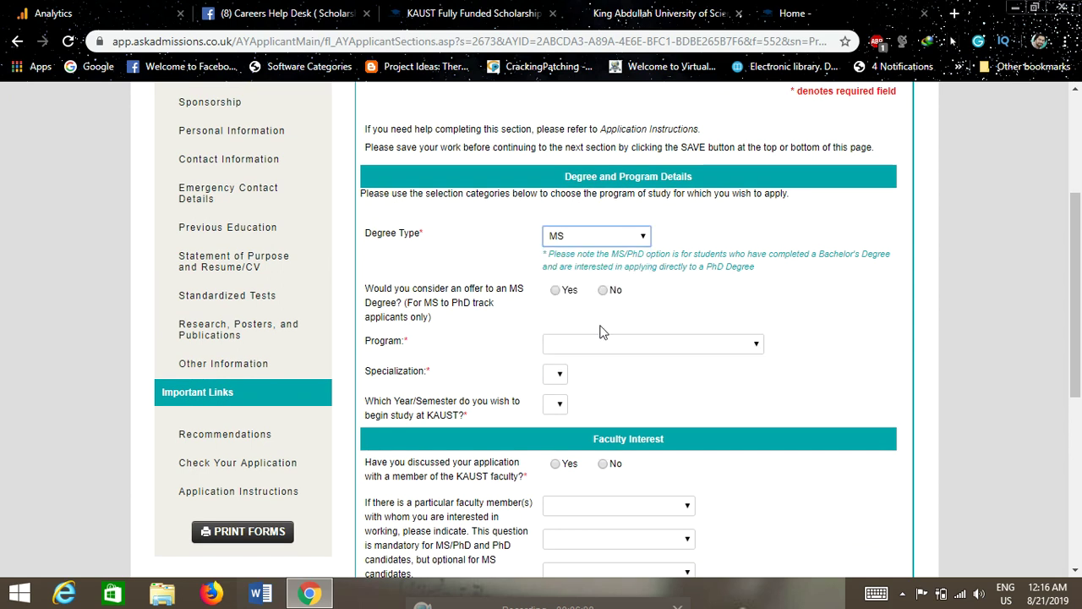
Review the programs offered for the MS degree without choosing one
{"action": "scroll", "coordinate": [680, 280], "scroll_direction": "down", "scroll_amount": 1}
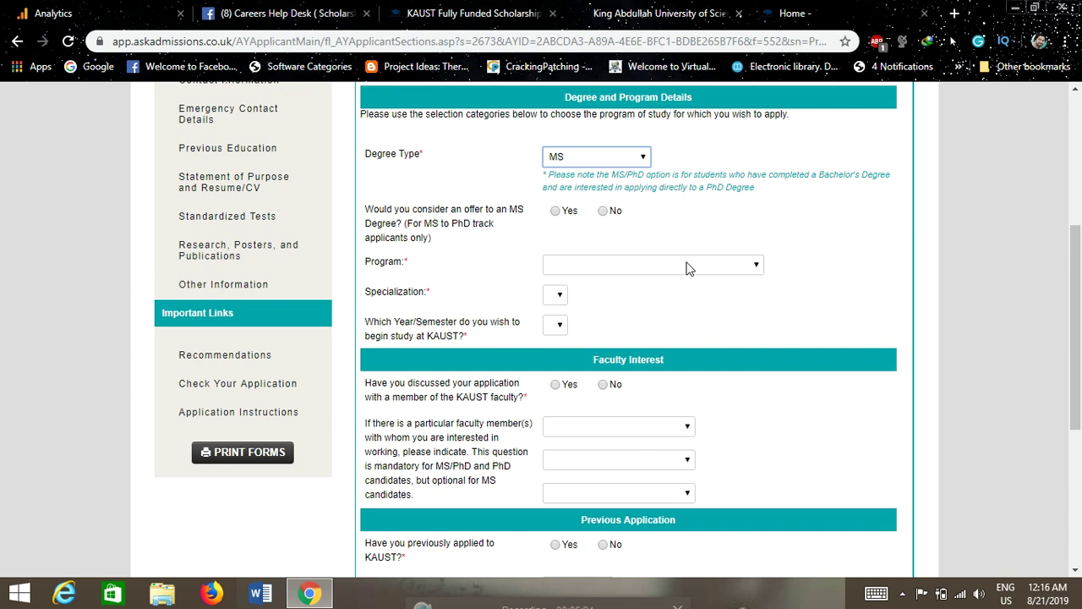
{"action": "left_click", "coordinate": [688, 267]}
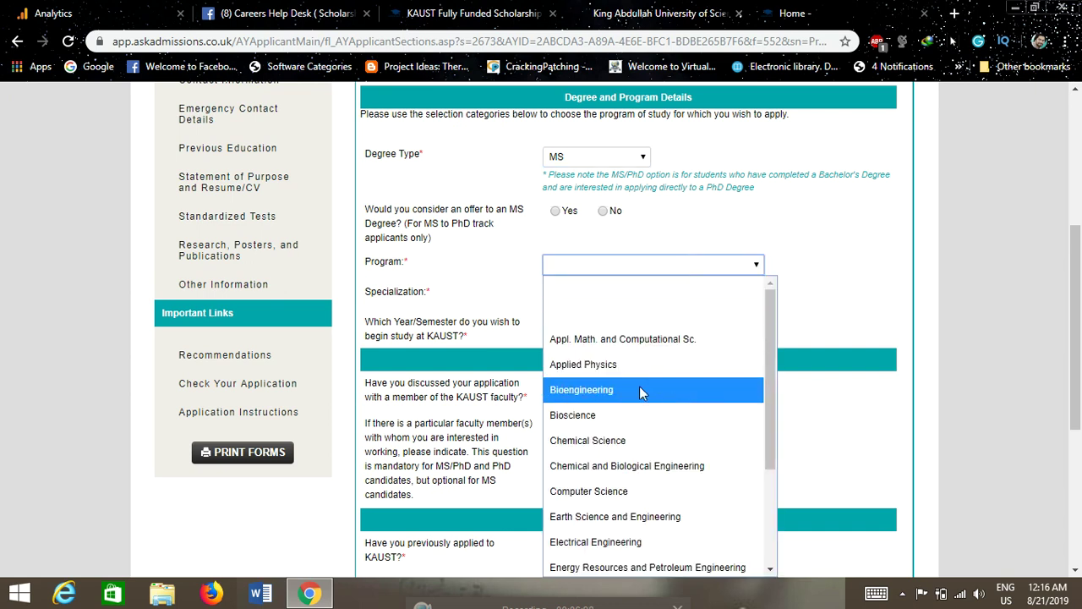
{"action": "scroll", "coordinate": [630, 420], "scroll_direction": "down", "scroll_amount": 3}
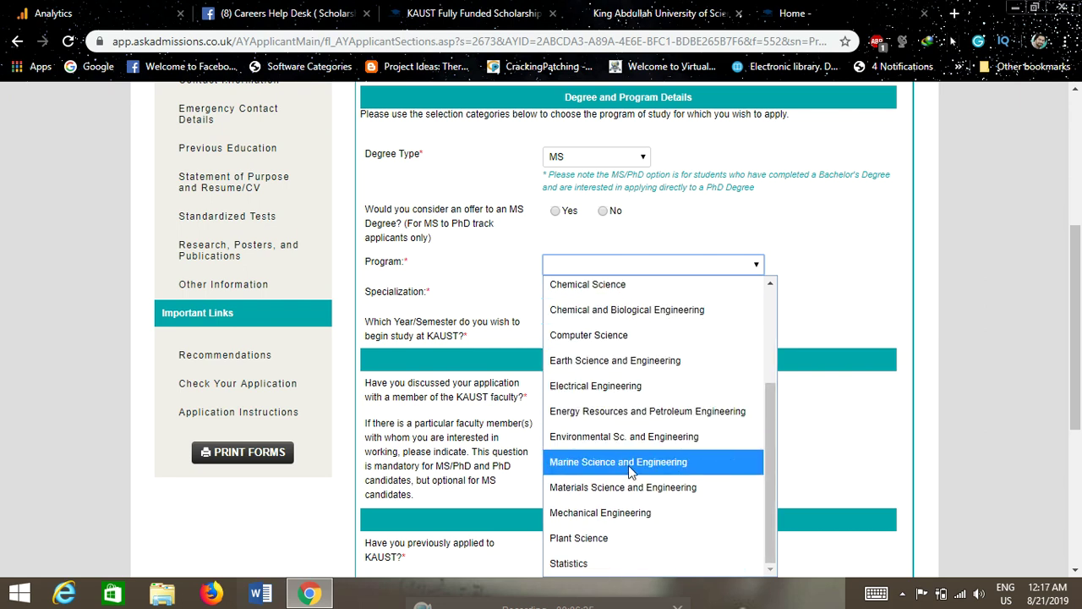
{"action": "left_click", "coordinate": [486, 450]}
{"action": "left_click", "coordinate": [484, 449]}
Answer No to having discussed the application with a KAUST faculty member, and view the Previous Application questions
{"action": "scroll", "coordinate": [489, 432], "scroll_direction": "down", "scroll_amount": 1}
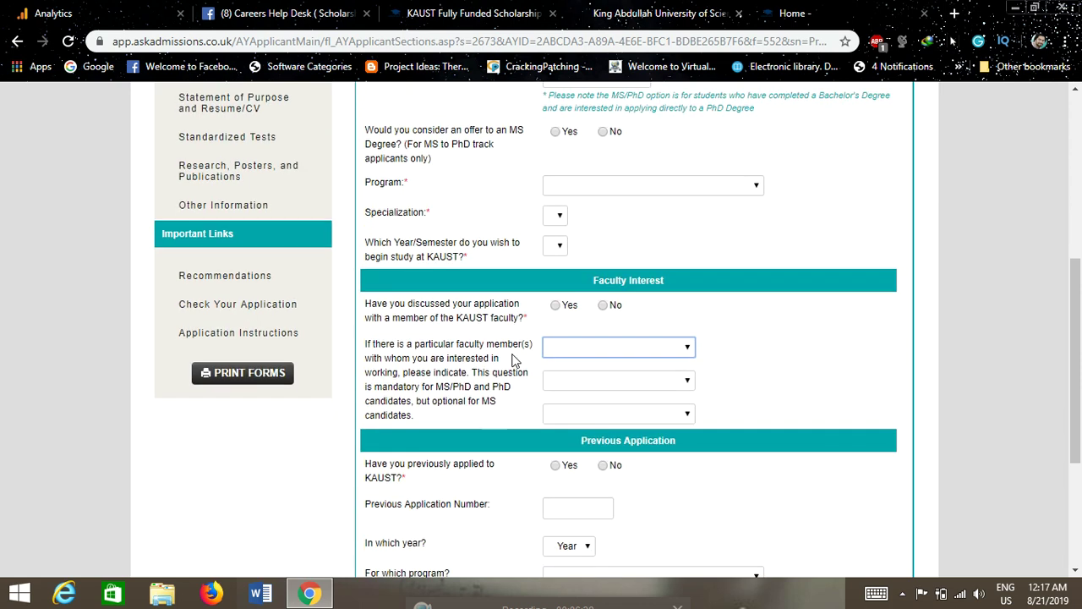
{"action": "left_click", "coordinate": [601, 306]}
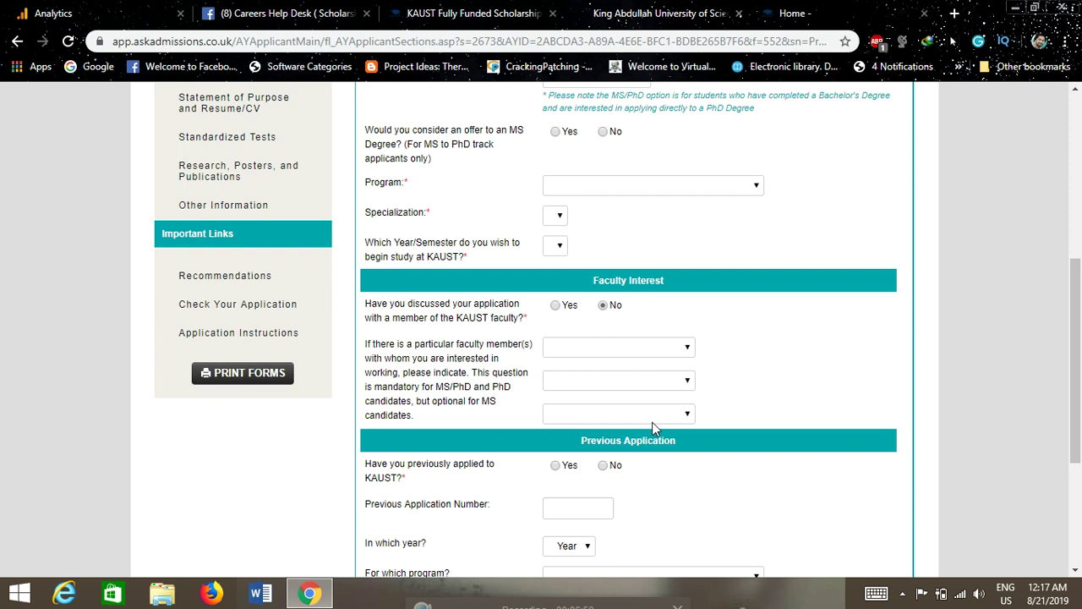
{"action": "scroll", "coordinate": [652, 421], "scroll_direction": "down", "scroll_amount": 2}
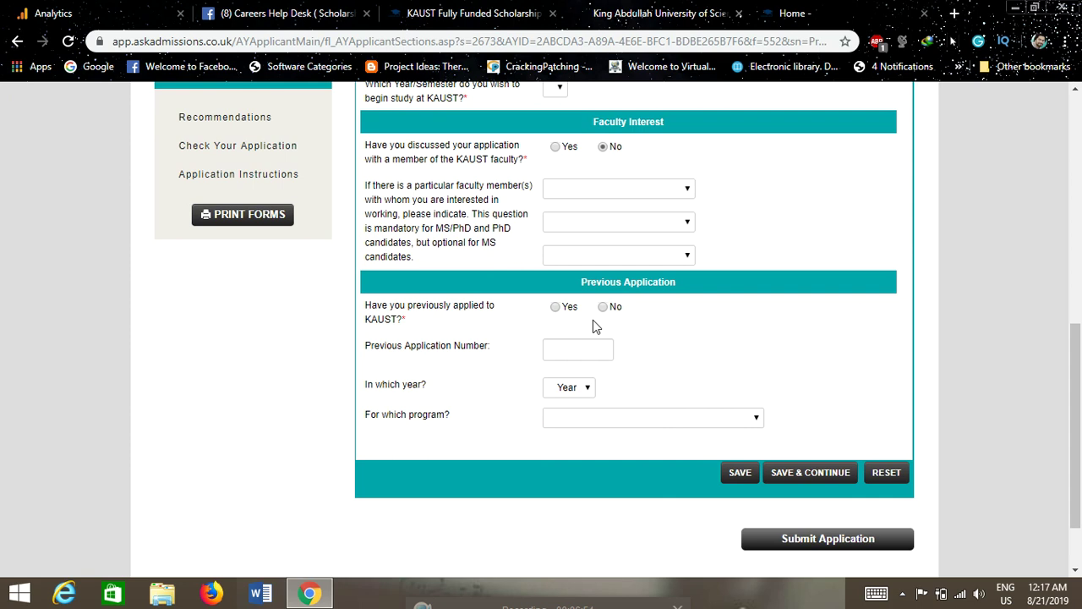
Open the Sponsorship section of the application and review the third-party sponsorship question and sponsor contact fields
{"action": "scroll", "coordinate": [603, 443], "scroll_direction": "up", "scroll_amount": 5}
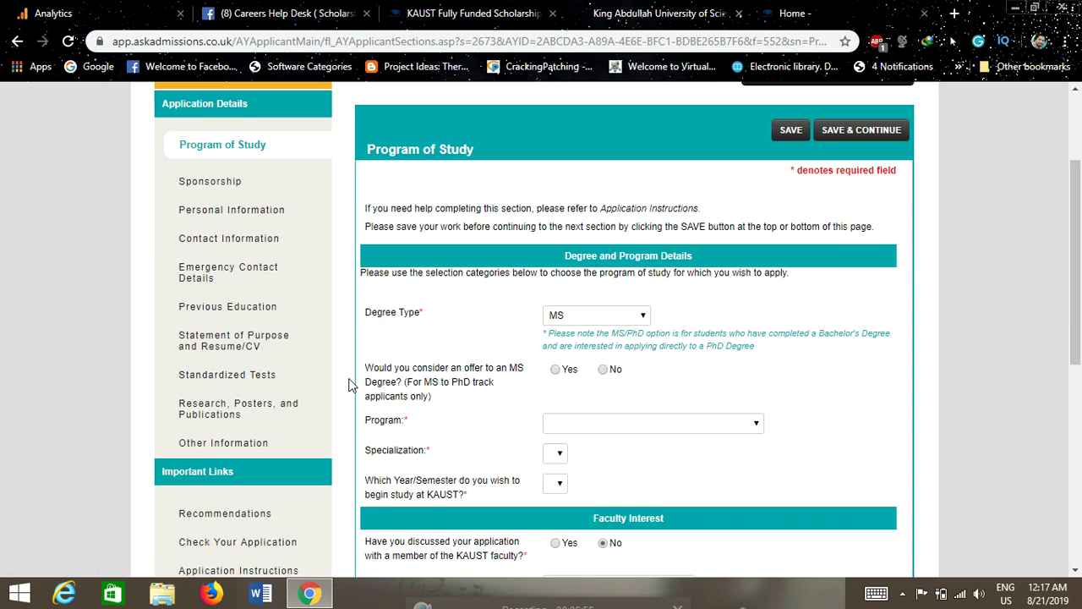
{"action": "left_click", "coordinate": [208, 183]}
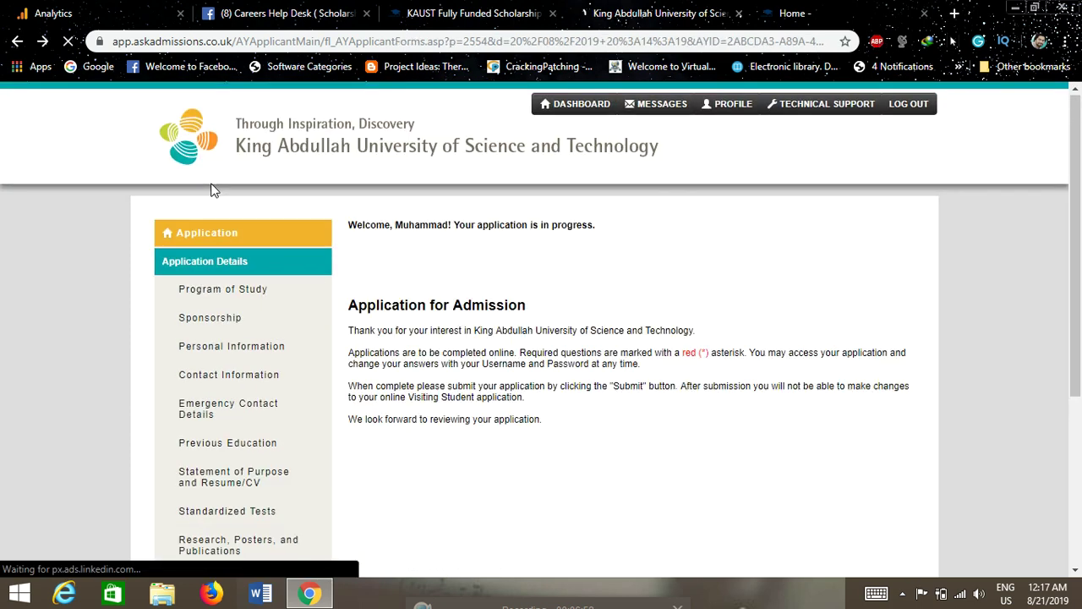
{"action": "left_click", "coordinate": [212, 322]}
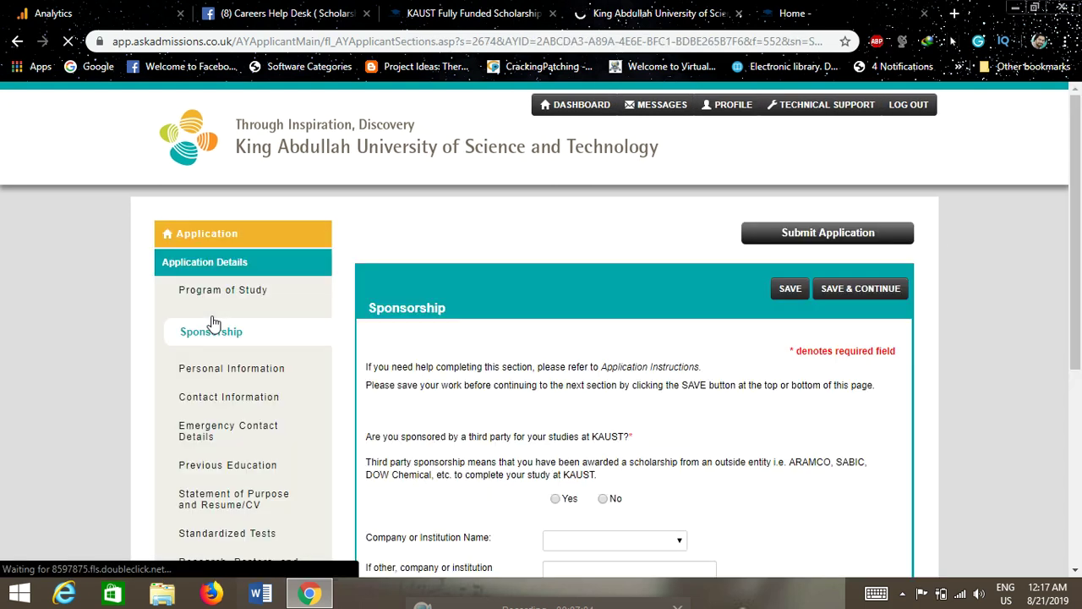
{"action": "scroll", "coordinate": [214, 322], "scroll_direction": "down", "scroll_amount": 2}
{"action": "scroll", "coordinate": [214, 322], "scroll_direction": "down", "scroll_amount": 2}
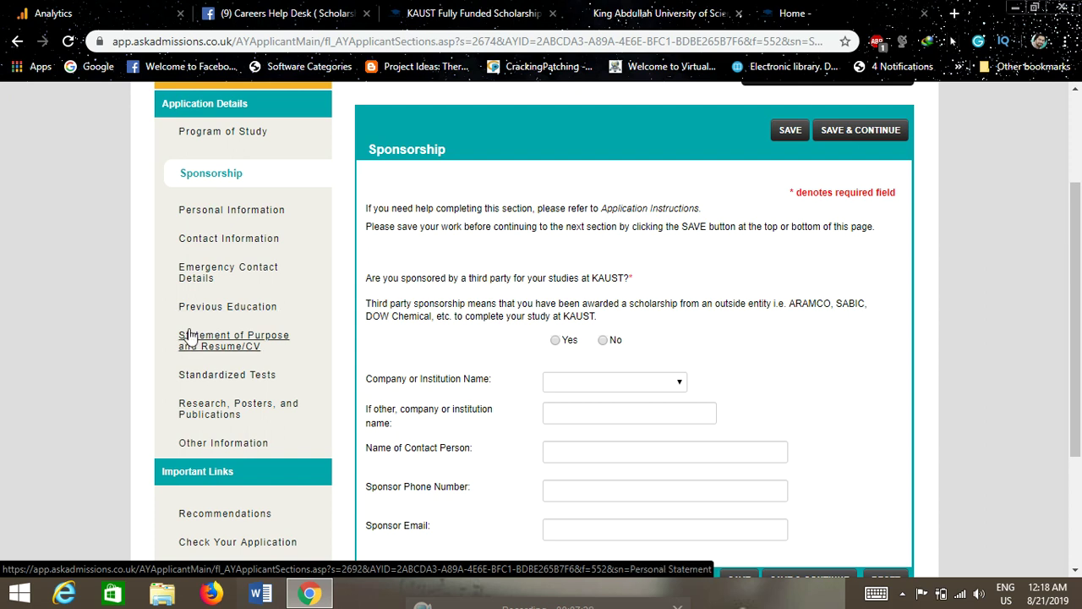
{"action": "scroll", "coordinate": [90, 344], "scroll_direction": "down", "scroll_amount": 2}
{"action": "scroll", "coordinate": [90, 343], "scroll_direction": "up", "scroll_amount": 2}
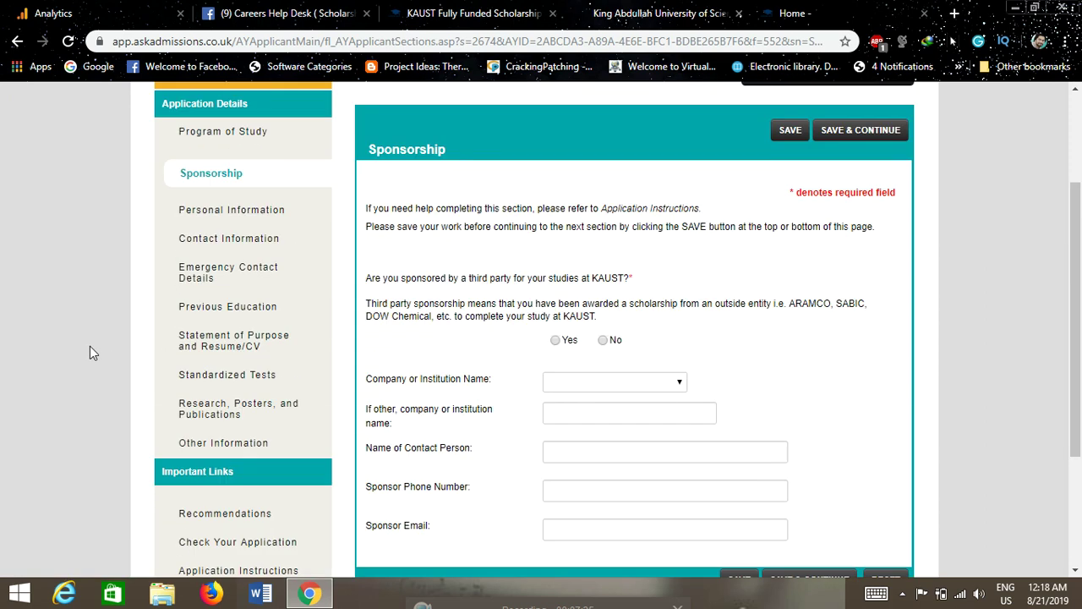
Open the Personal Information section and examine its applicant name, additional information and official document fields
{"action": "left_click", "coordinate": [258, 217]}
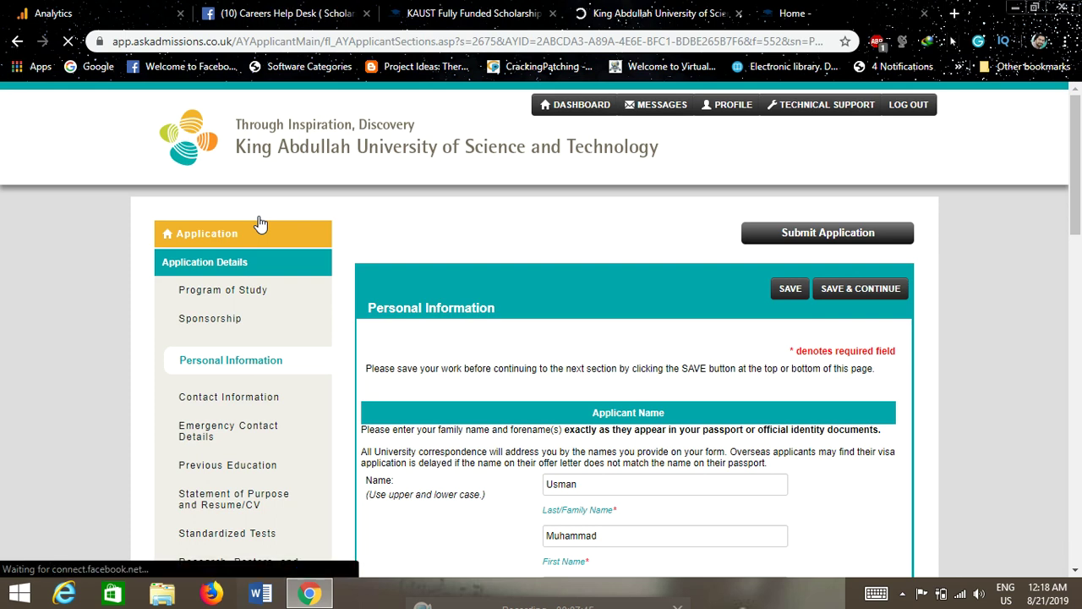
{"action": "scroll", "coordinate": [260, 223], "scroll_direction": "down", "scroll_amount": 1}
{"action": "scroll", "coordinate": [260, 223], "scroll_direction": "down", "scroll_amount": 3}
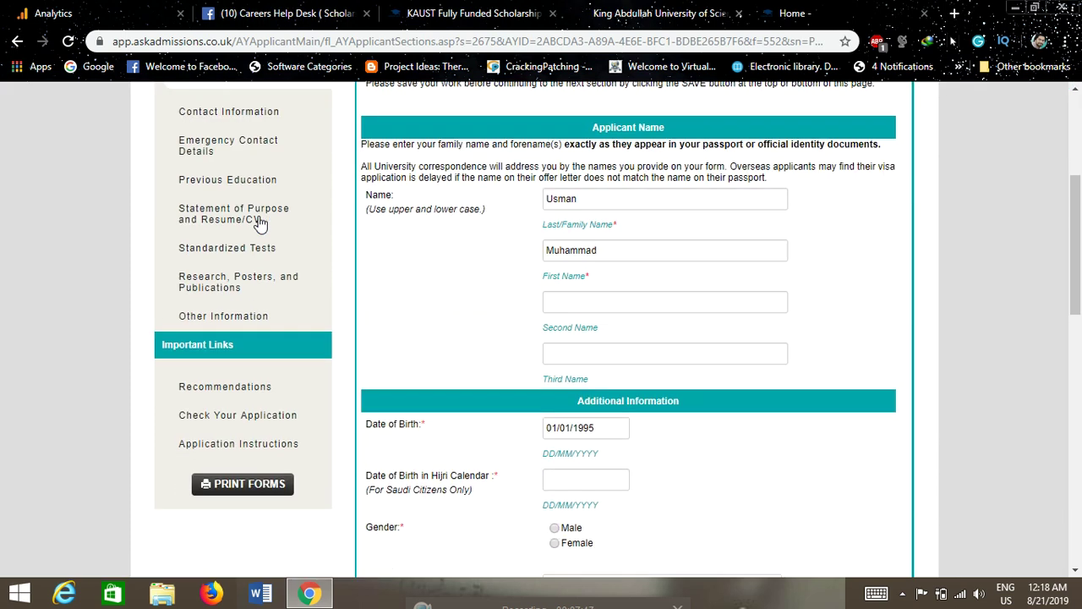
{"action": "scroll", "coordinate": [260, 222], "scroll_direction": "down", "scroll_amount": 1}
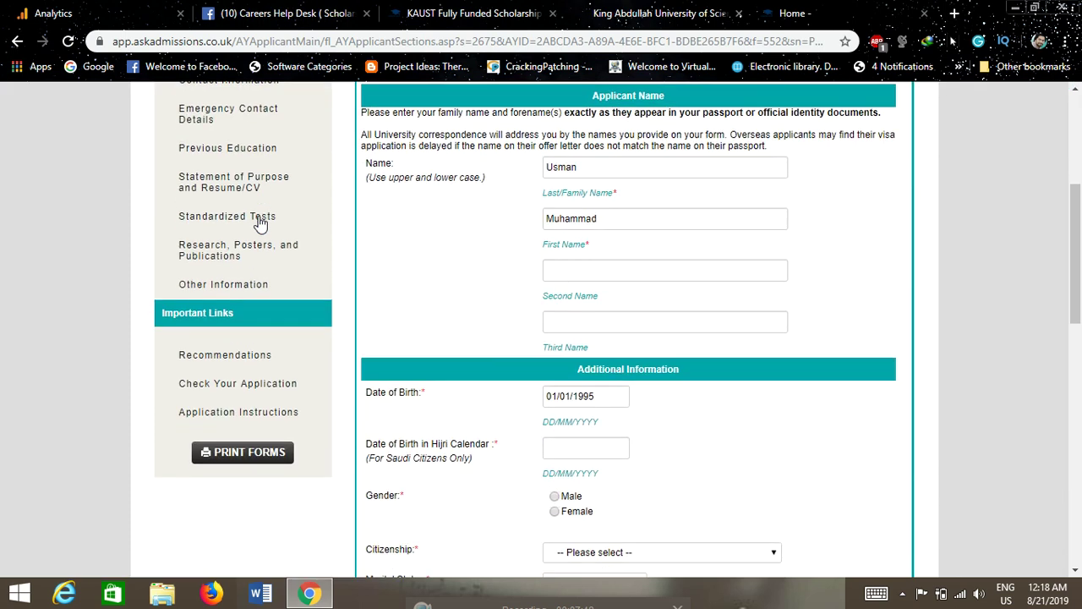
{"action": "scroll", "coordinate": [260, 222], "scroll_direction": "down", "scroll_amount": 3}
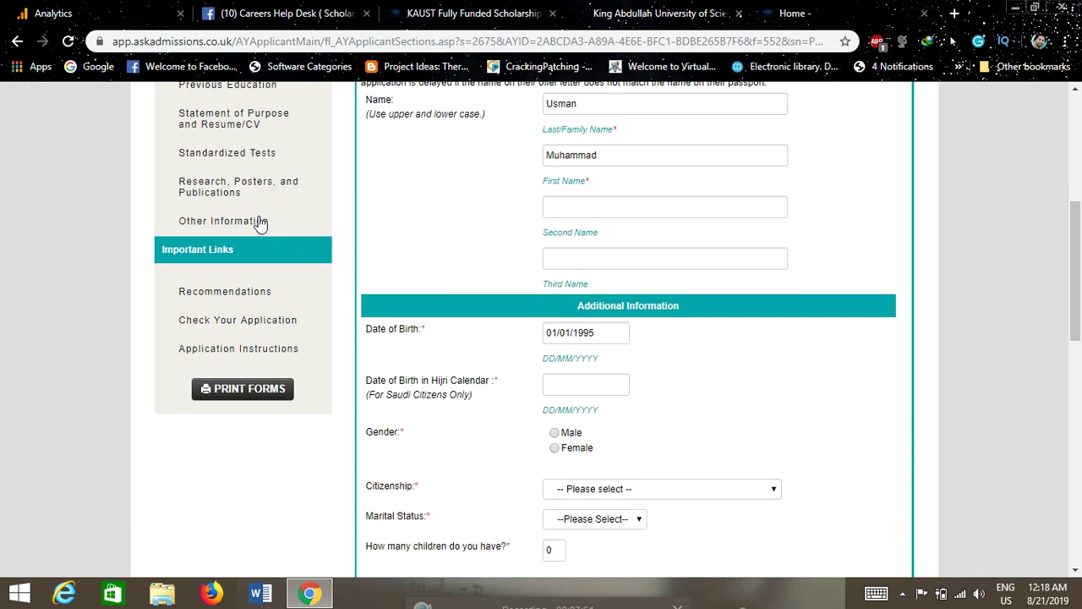
{"action": "scroll", "coordinate": [261, 222], "scroll_direction": "down", "scroll_amount": 1}
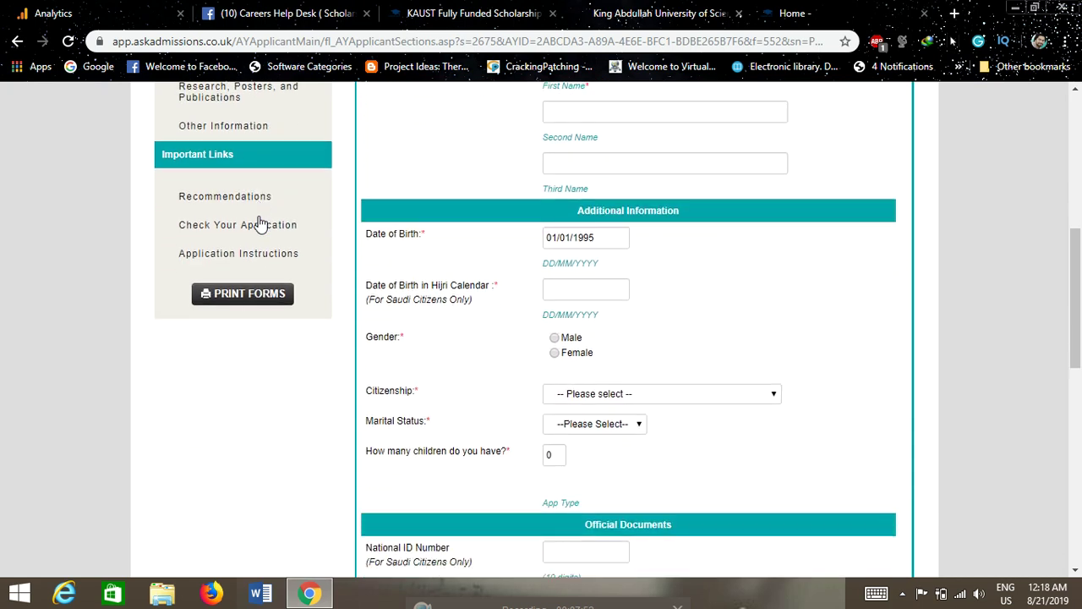
{"action": "scroll", "coordinate": [260, 222], "scroll_direction": "down", "scroll_amount": 1}
{"action": "scroll", "coordinate": [260, 223], "scroll_direction": "down", "scroll_amount": 1}
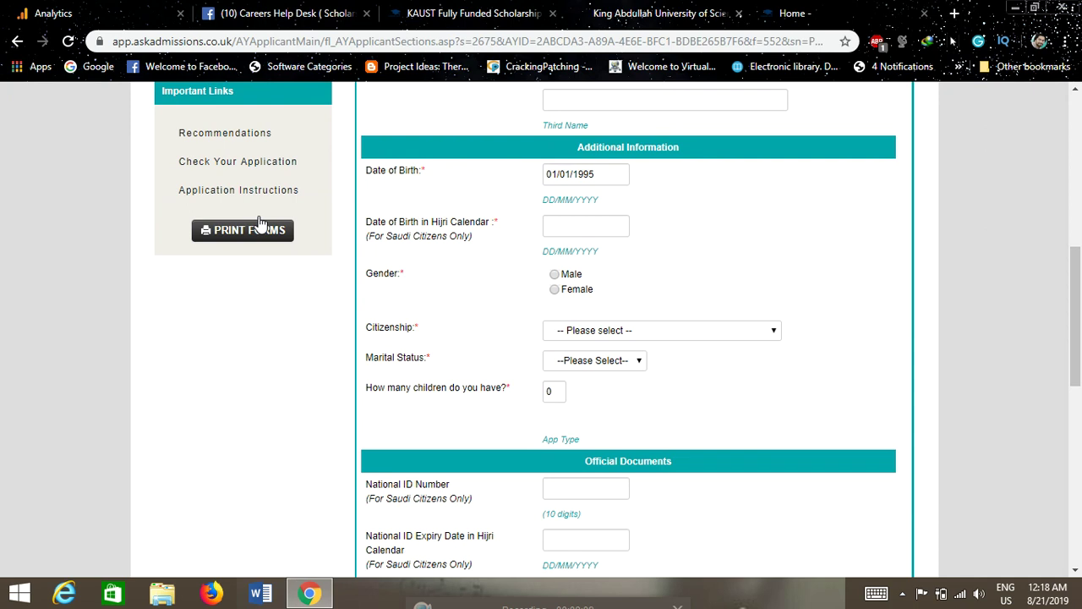
{"action": "scroll", "coordinate": [261, 223], "scroll_direction": "down", "scroll_amount": 3}
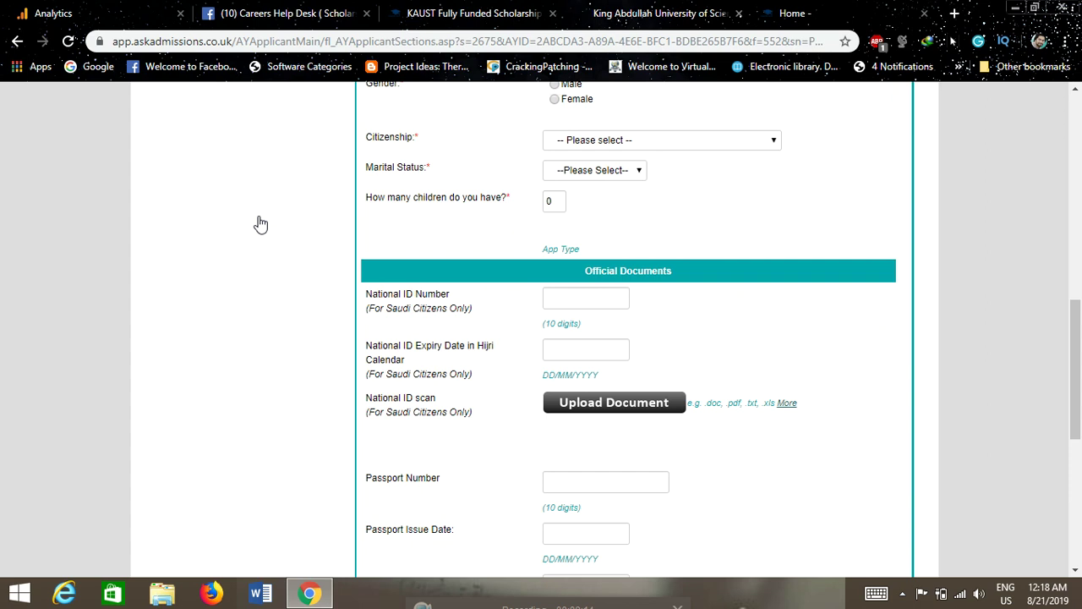
{"action": "scroll", "coordinate": [260, 224], "scroll_direction": "down", "scroll_amount": 3}
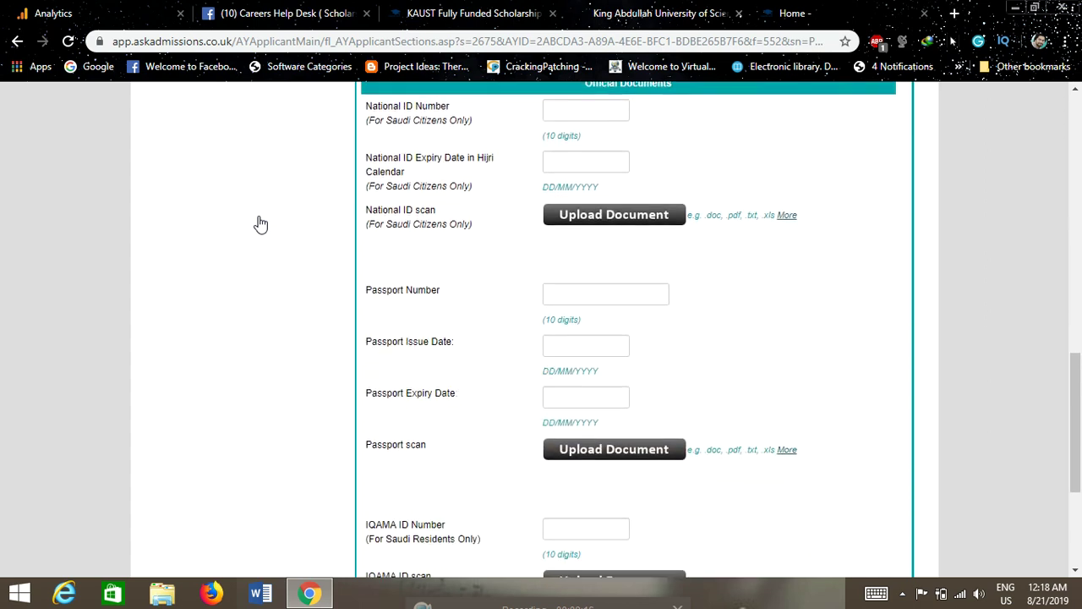
{"action": "scroll", "coordinate": [260, 224], "scroll_direction": "down", "scroll_amount": 1}
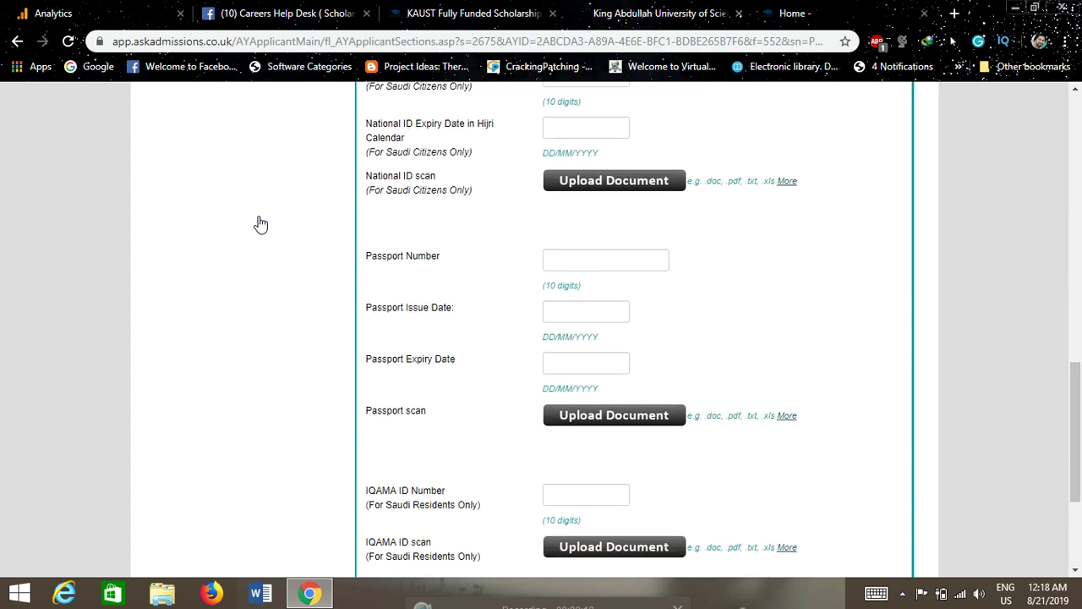
{"action": "scroll", "coordinate": [260, 224], "scroll_direction": "down", "scroll_amount": 1}
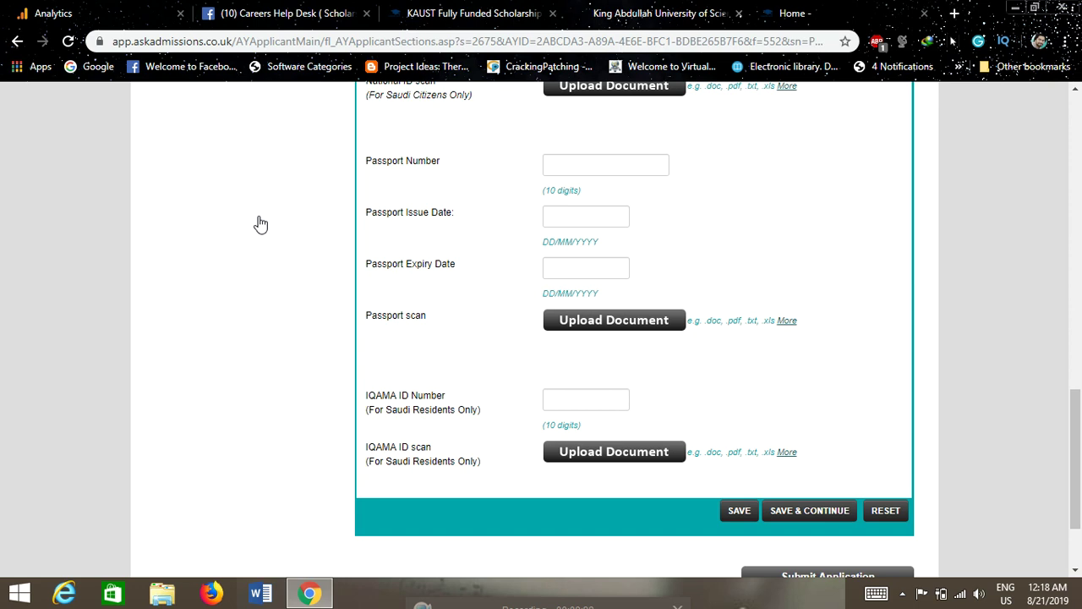
{"action": "scroll", "coordinate": [261, 223], "scroll_direction": "up", "scroll_amount": 7}
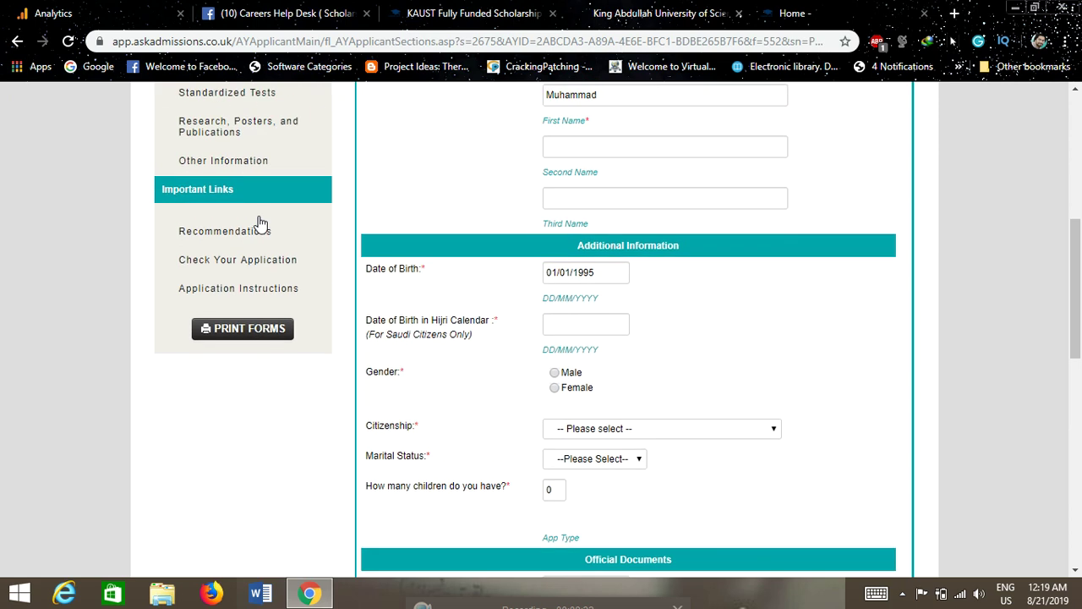
{"action": "scroll", "coordinate": [260, 223], "scroll_direction": "up", "scroll_amount": 5}
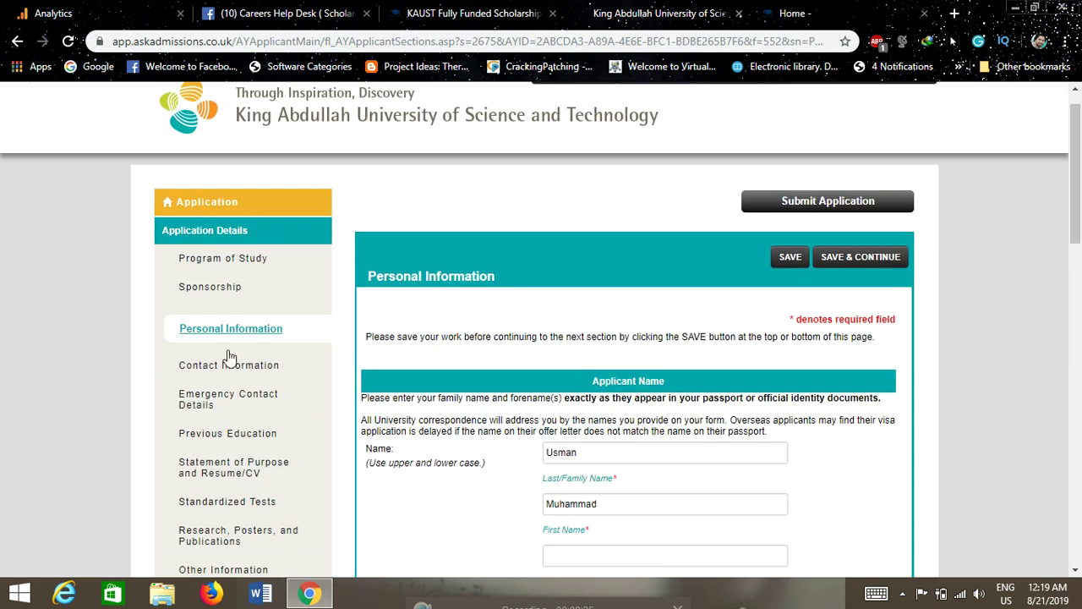
Open the Contact Information section and examine the email, current contact and permanent contact fields
{"action": "left_click", "coordinate": [226, 367]}
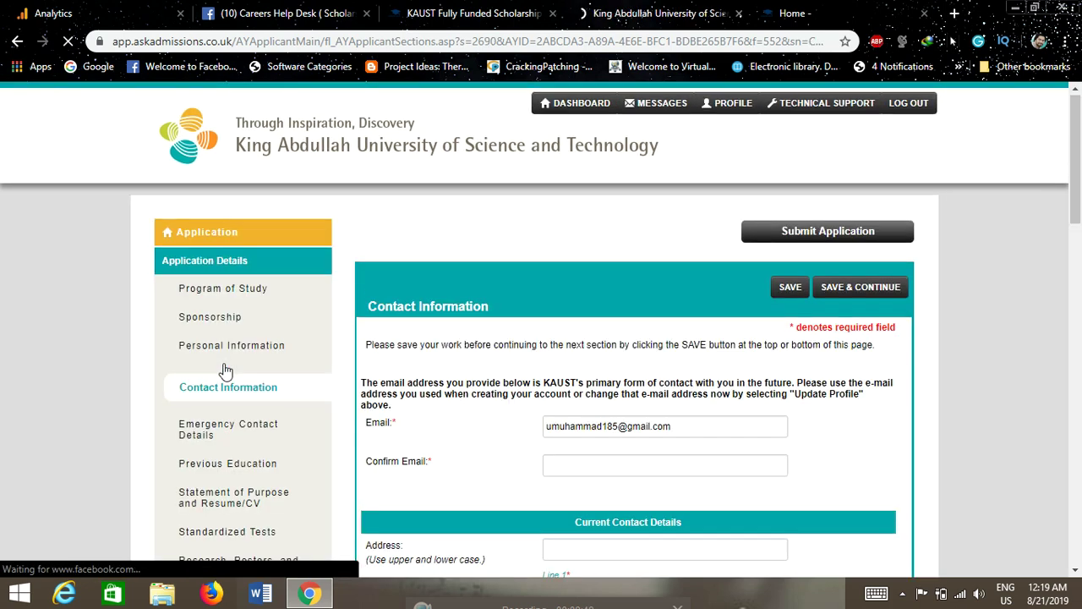
{"action": "scroll", "coordinate": [226, 372], "scroll_direction": "down", "scroll_amount": 2}
{"action": "scroll", "coordinate": [225, 371], "scroll_direction": "down", "scroll_amount": 3}
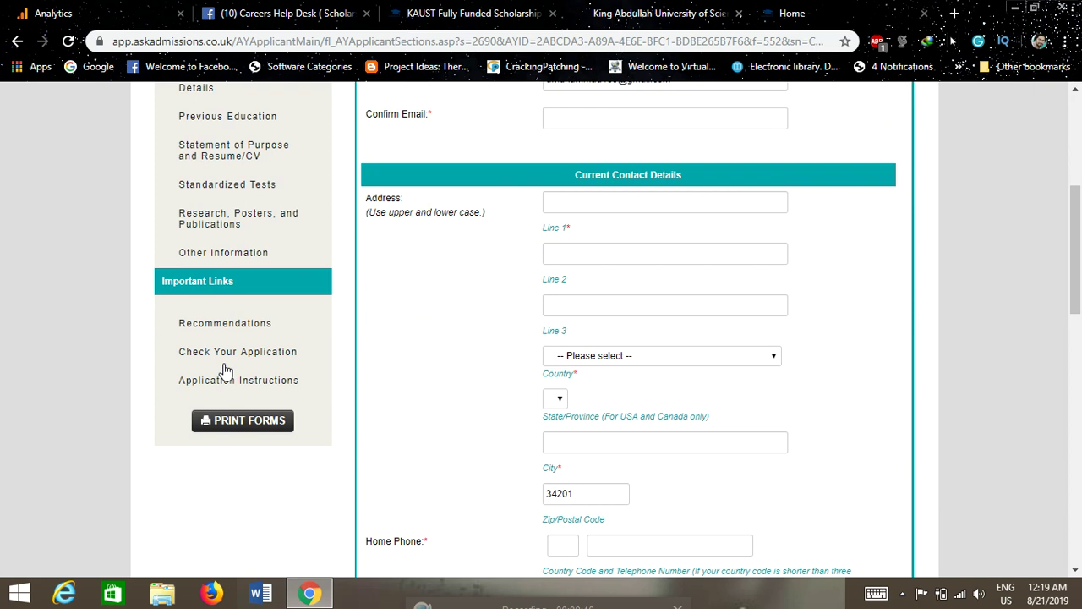
{"action": "scroll", "coordinate": [226, 372], "scroll_direction": "down", "scroll_amount": 3}
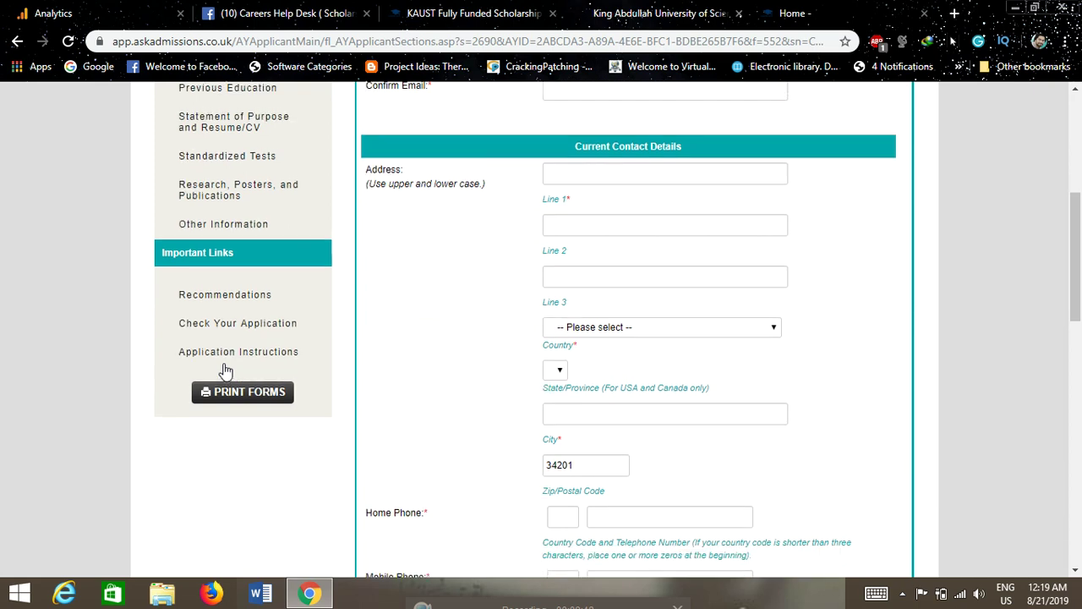
{"action": "scroll", "coordinate": [226, 372], "scroll_direction": "down", "scroll_amount": 5}
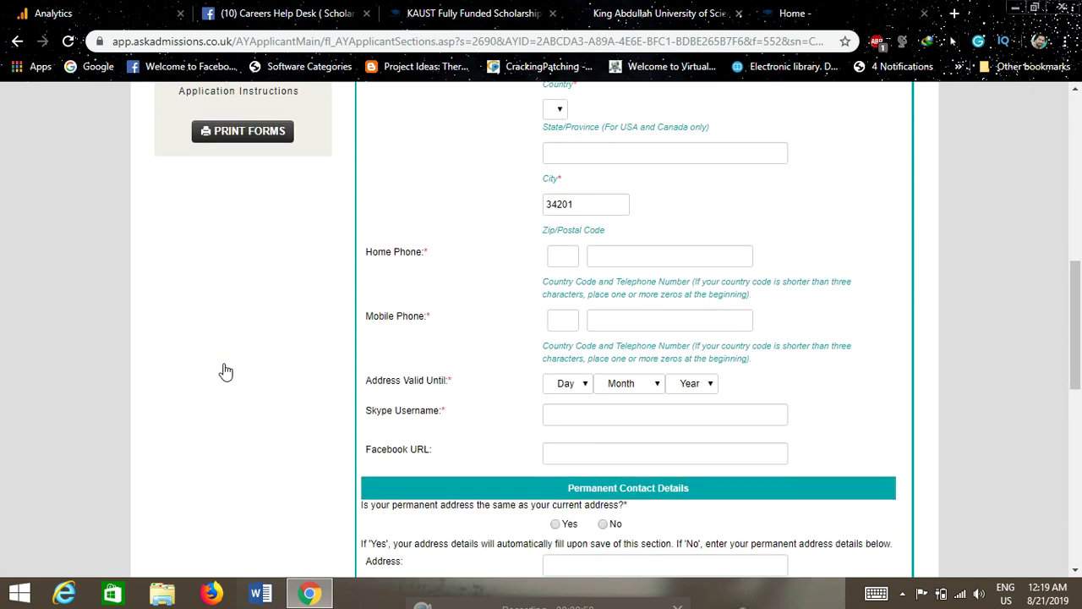
{"action": "scroll", "coordinate": [225, 372], "scroll_direction": "down", "scroll_amount": 3}
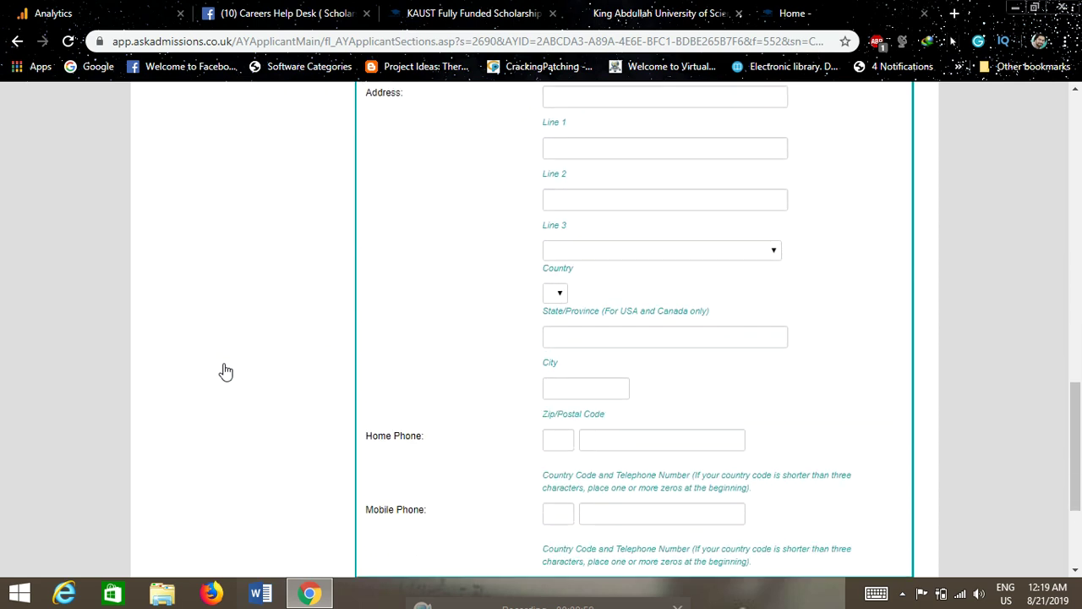
{"action": "scroll", "coordinate": [225, 372], "scroll_direction": "up", "scroll_amount": 8}
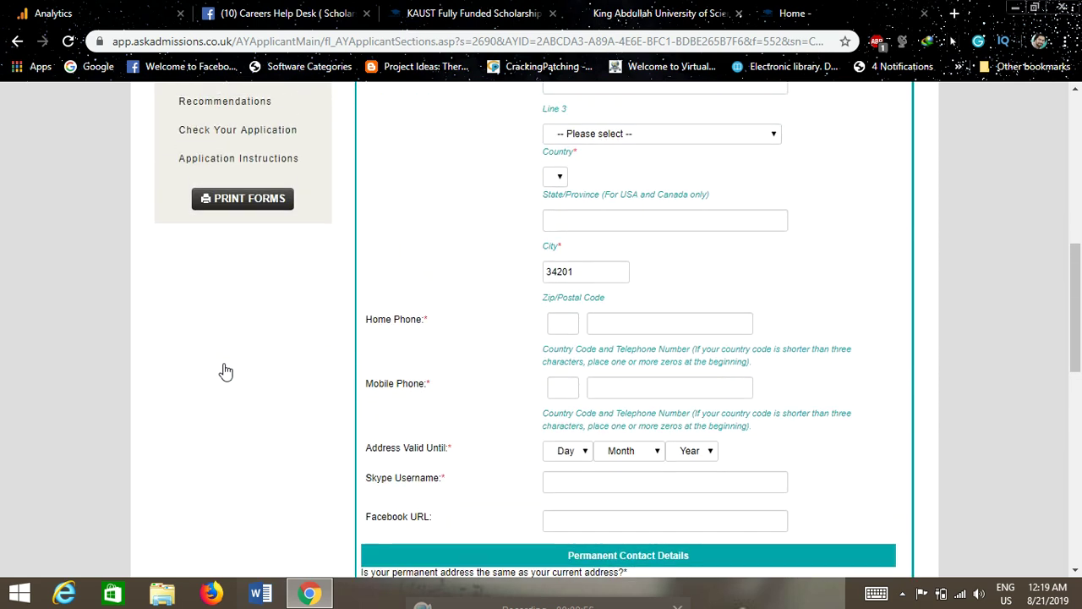
{"action": "scroll", "coordinate": [226, 372], "scroll_direction": "up", "scroll_amount": 5}
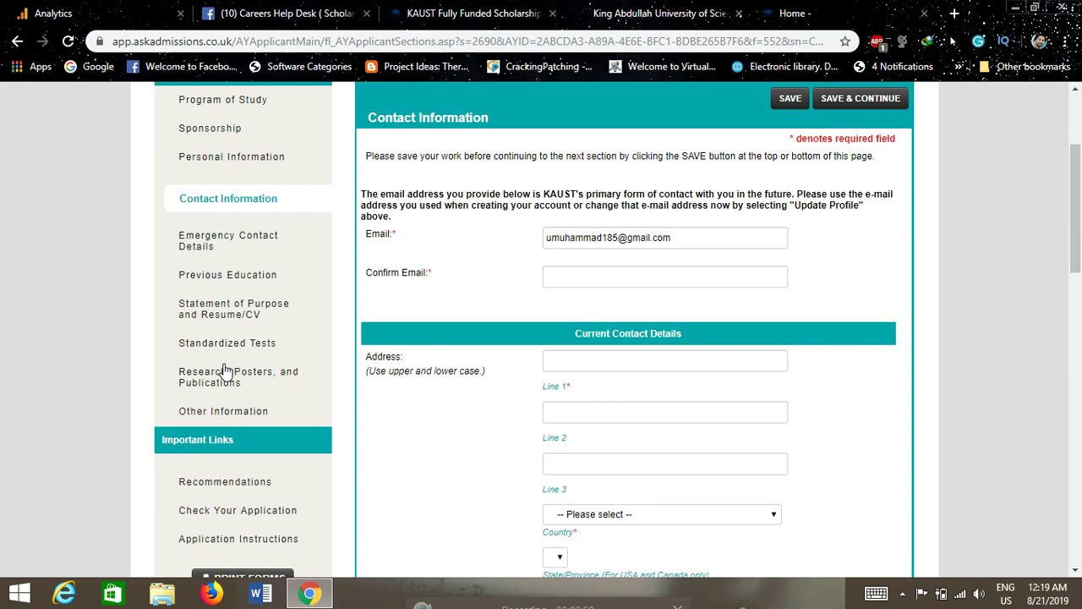
{"action": "scroll", "coordinate": [226, 372], "scroll_direction": "up", "scroll_amount": 2}
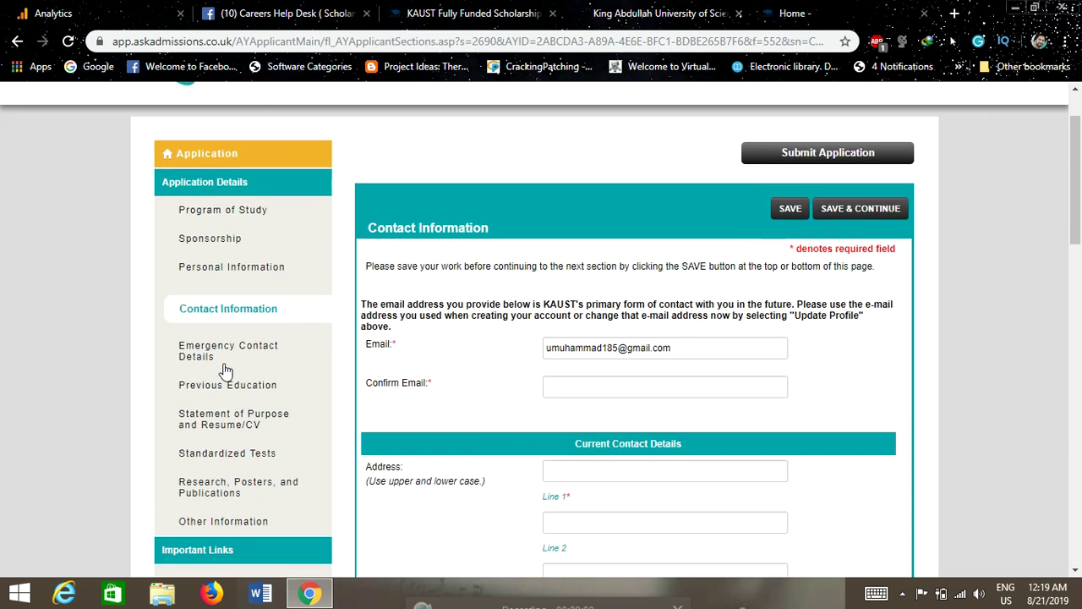
Open the Emergency Contact Details section and examine the relationship, name, email and mobile phone fields for both contacts
{"action": "left_click", "coordinate": [219, 370]}
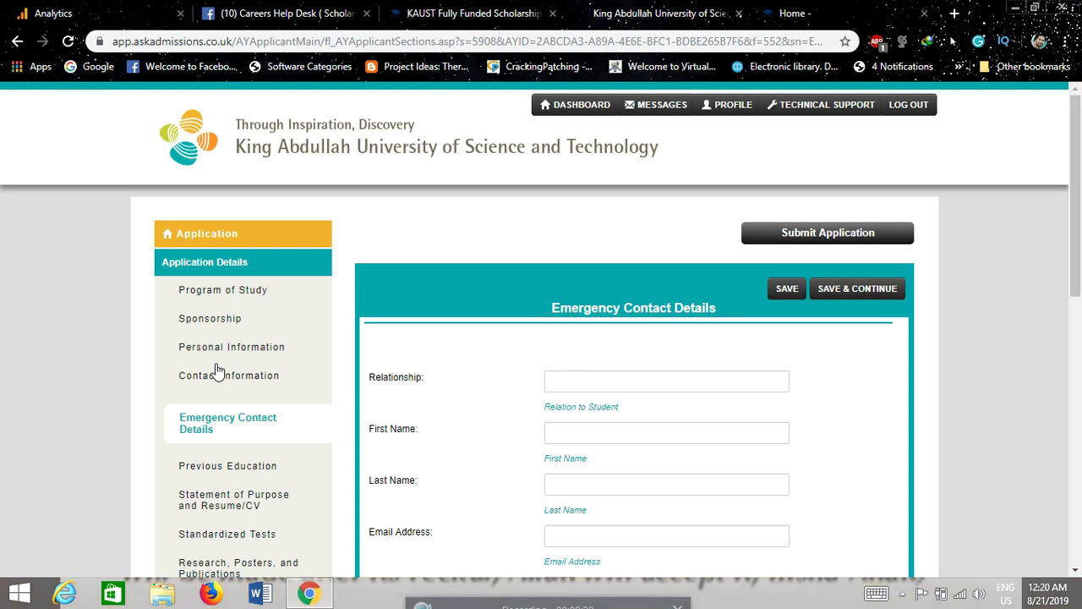
{"action": "scroll", "coordinate": [217, 371], "scroll_direction": "down", "scroll_amount": 2}
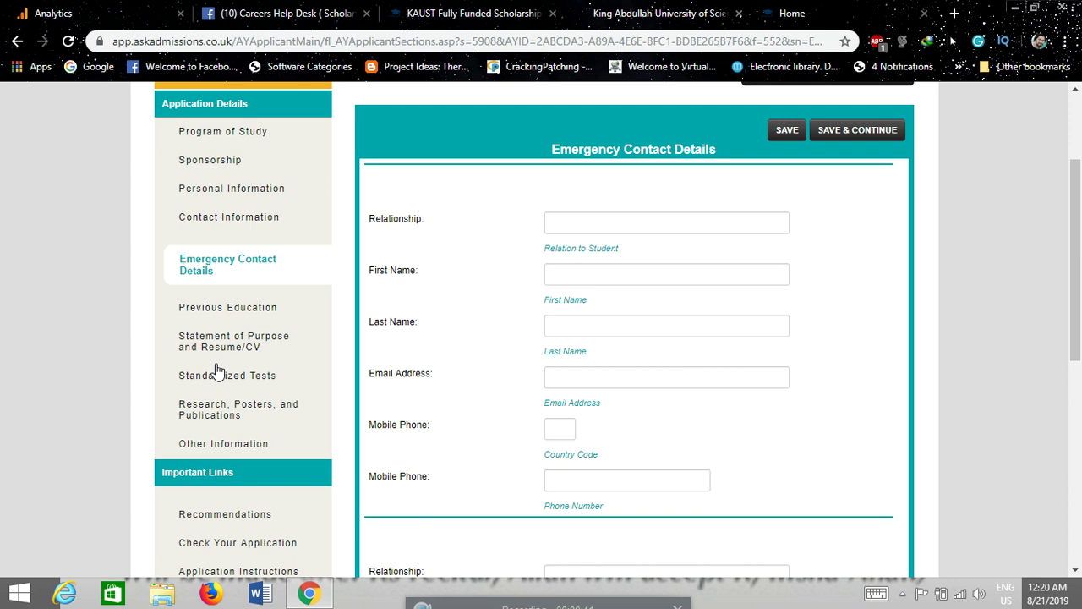
{"action": "scroll", "coordinate": [217, 370], "scroll_direction": "down", "scroll_amount": 3}
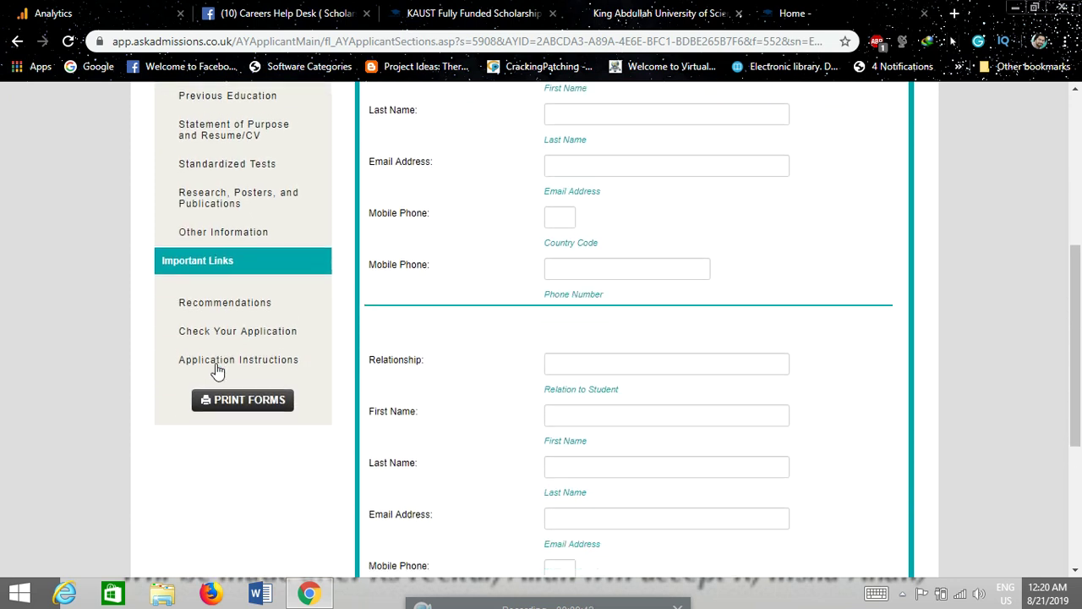
{"action": "scroll", "coordinate": [217, 370], "scroll_direction": "down", "scroll_amount": 2}
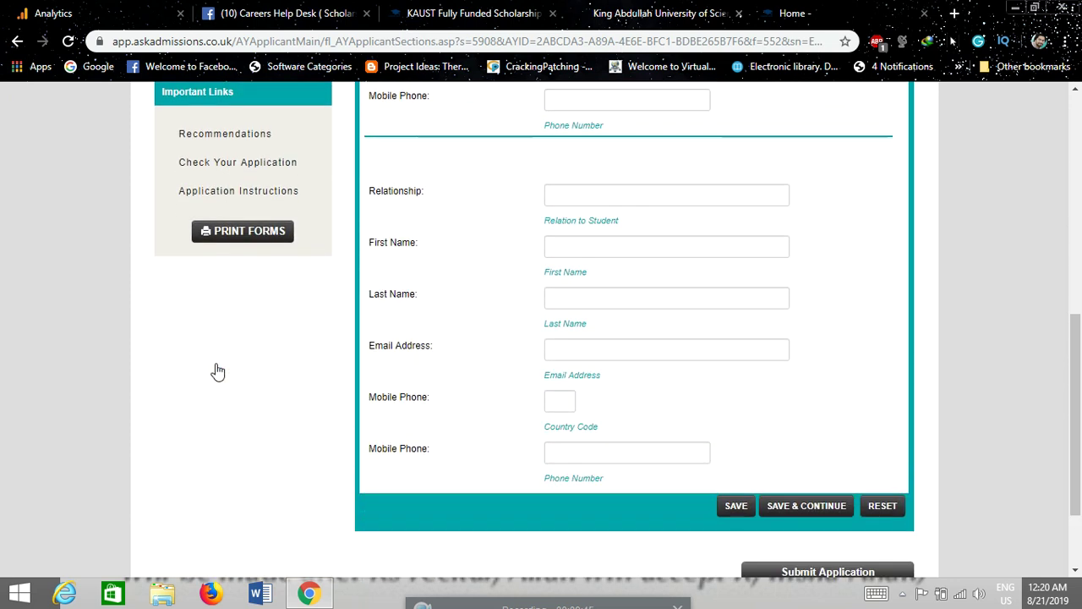
{"action": "scroll", "coordinate": [217, 370], "scroll_direction": "up", "scroll_amount": 6}
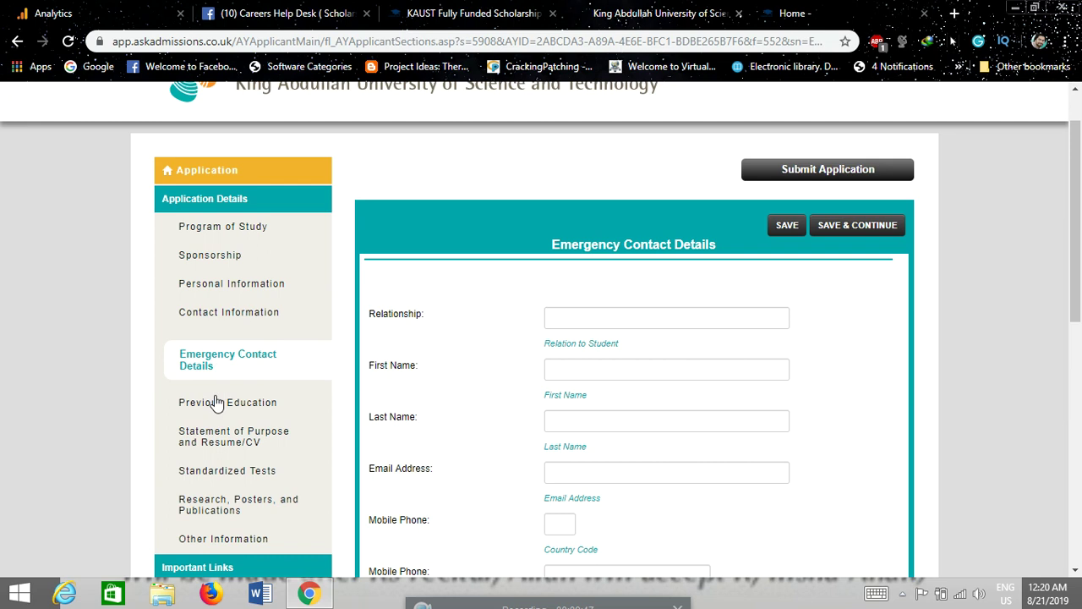
Open the Previous Education section and set the bachelor degree type to BS and the major to Applied Physics
{"action": "left_click", "coordinate": [217, 409]}
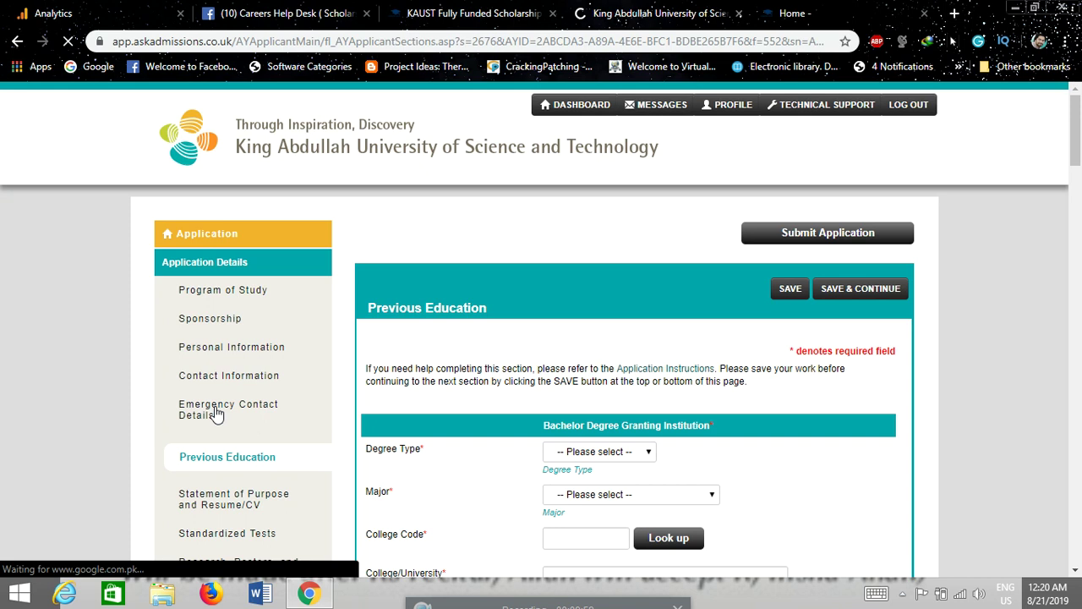
{"action": "scroll", "coordinate": [640, 455], "scroll_direction": "down", "scroll_amount": 3}
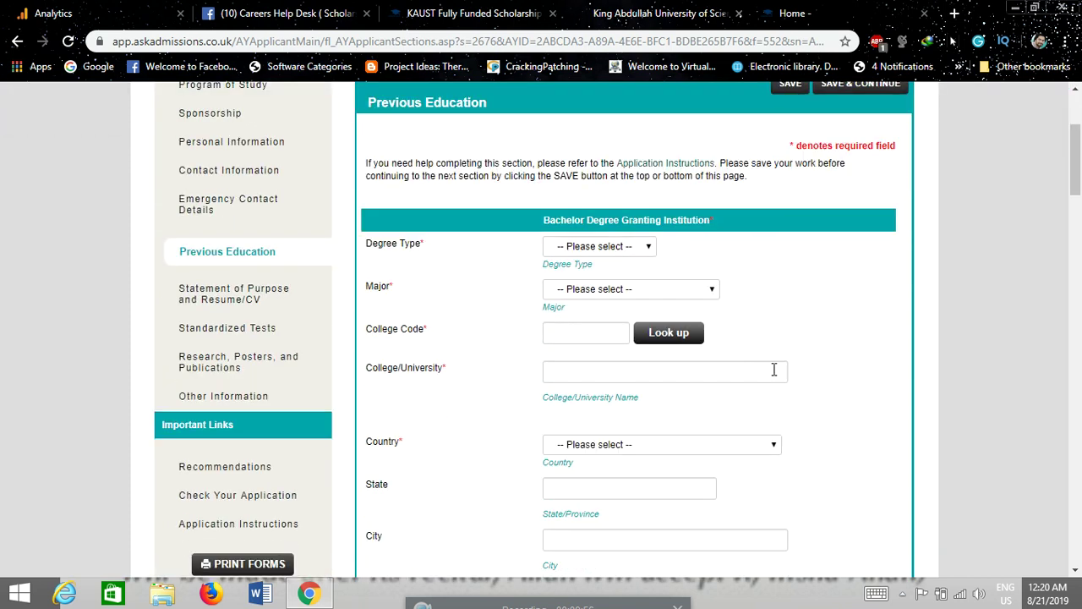
{"action": "left_click", "coordinate": [618, 248]}
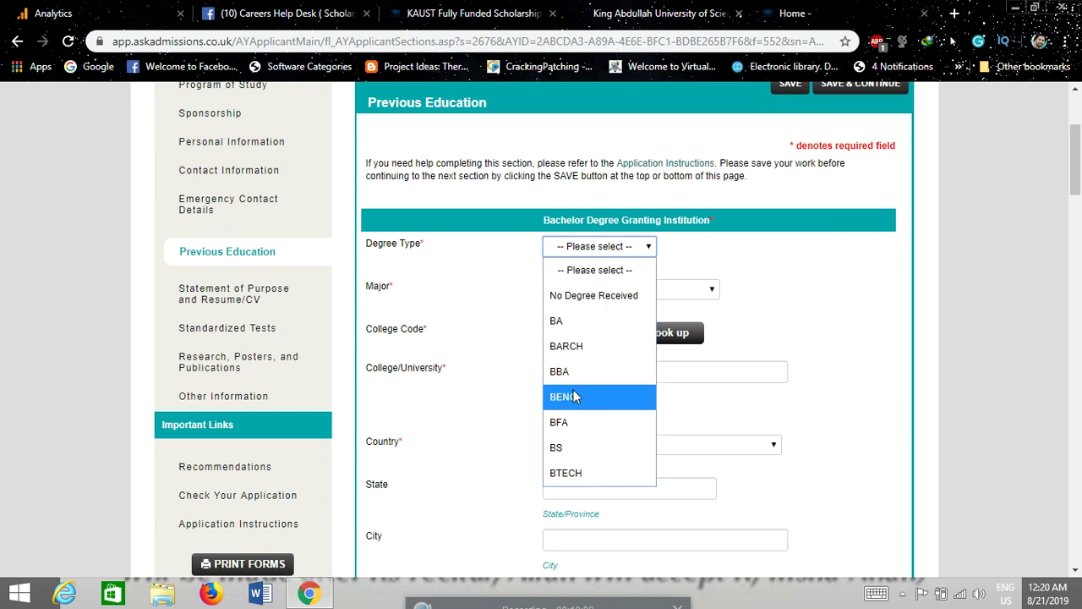
{"action": "left_click", "coordinate": [578, 456]}
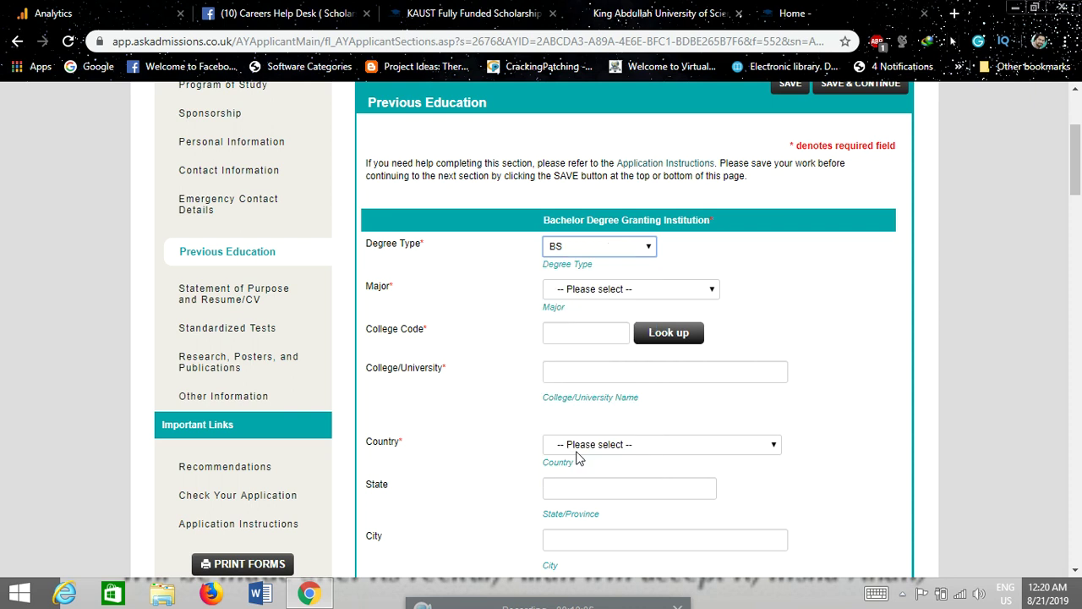
{"action": "left_click", "coordinate": [666, 291]}
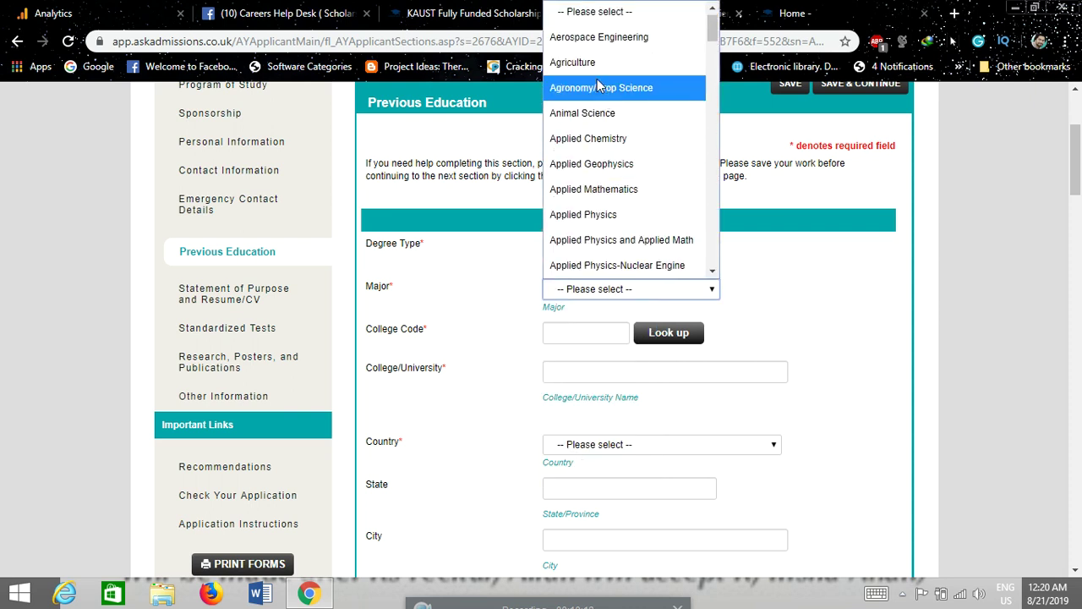
{"action": "left_click", "coordinate": [609, 222]}
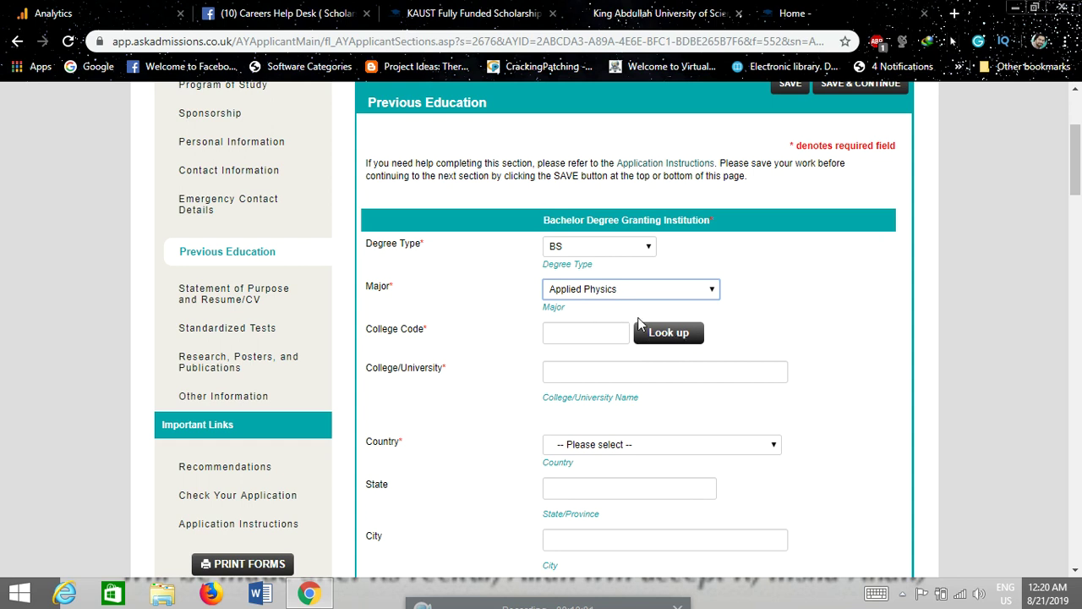
Open the college code lookup for the bachelor institution and enter "university of gujrat" as the name
{"action": "left_click", "coordinate": [667, 333]}
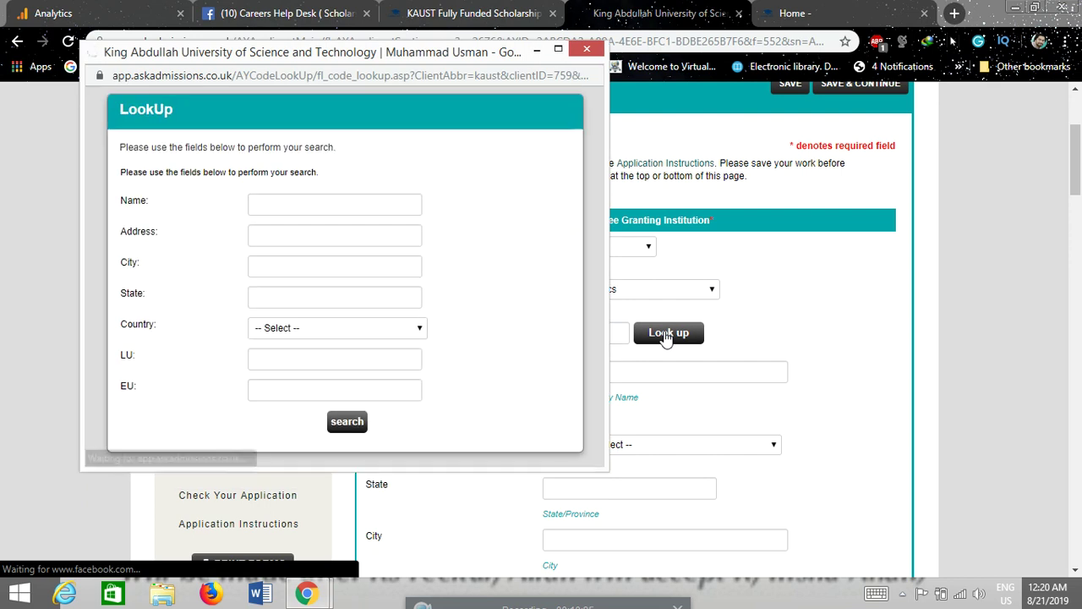
{"action": "left_click", "coordinate": [338, 206]}
{"action": "type", "text": "university of gujrat"}
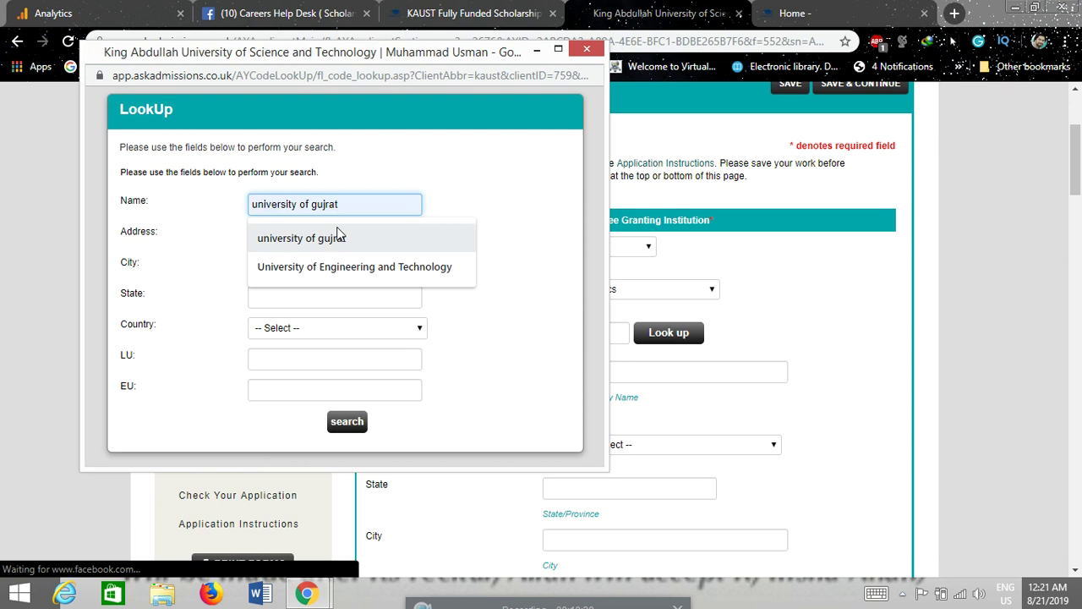
{"action": "left_click", "coordinate": [337, 236]}
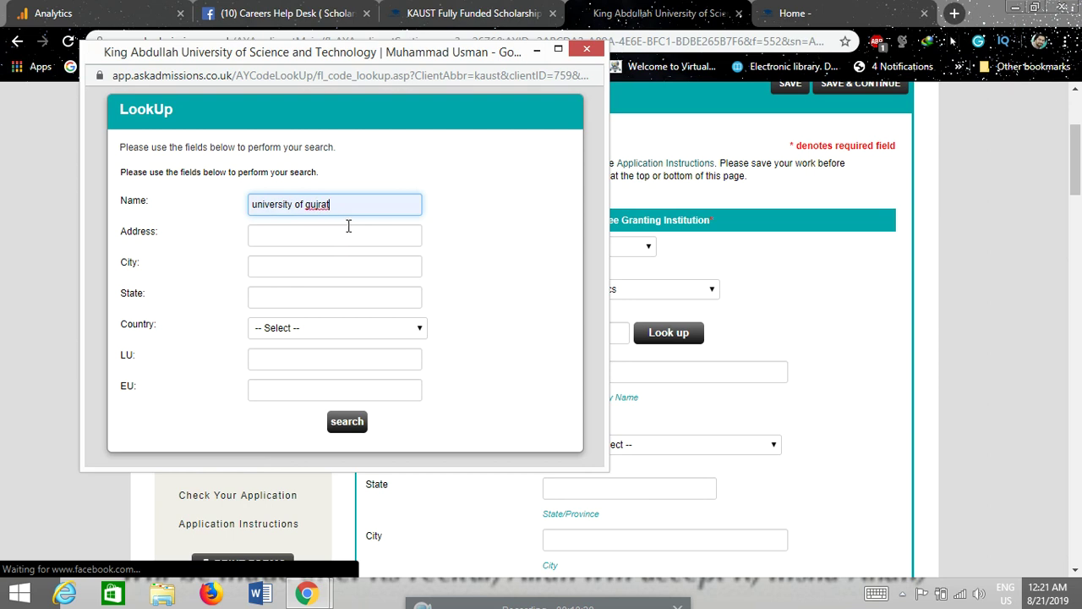
{"action": "left_click", "coordinate": [494, 230]}
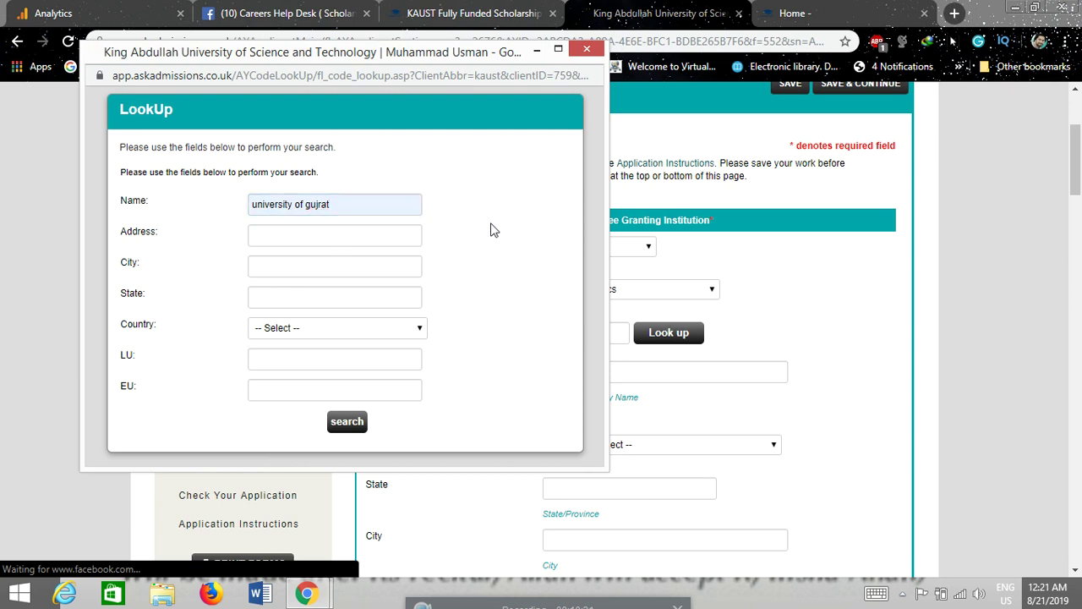
Search the lookup with the country set to Pakistan and select University of Gujrat as the bachelor institution
{"action": "left_click", "coordinate": [356, 328]}
{"action": "type", "text": "pak"}
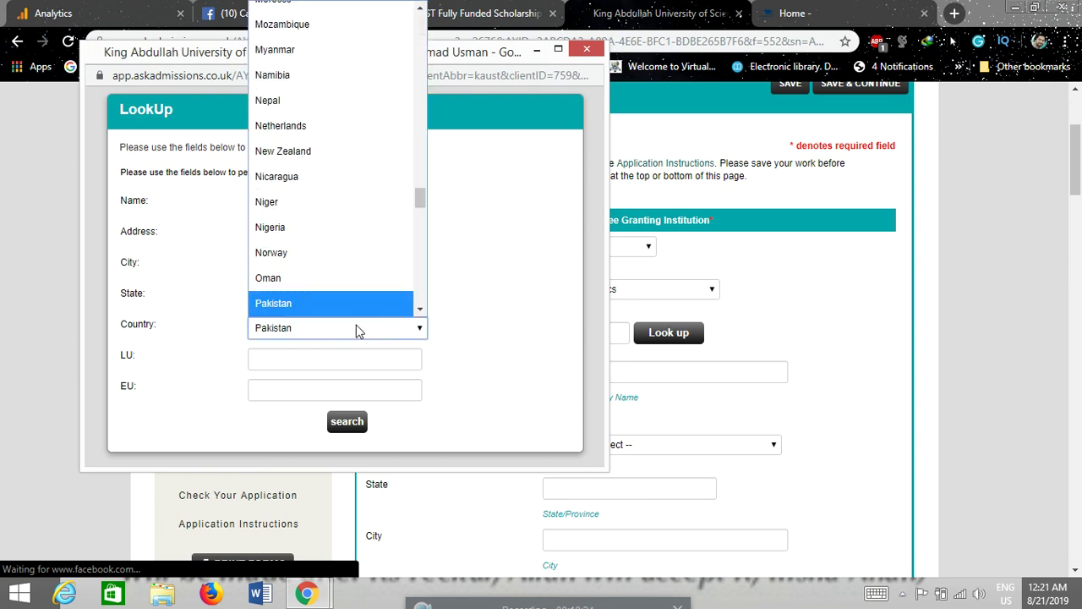
{"action": "key", "text": "Down"}
{"action": "left_click", "coordinate": [392, 306]}
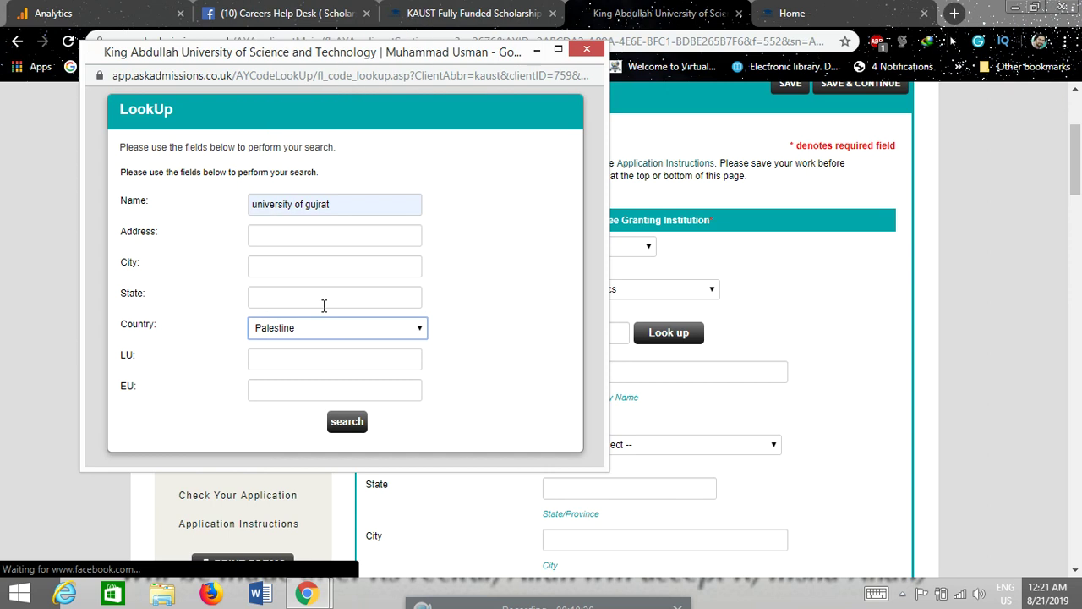
{"action": "key", "text": "Up"}
{"action": "left_click", "coordinate": [338, 428]}
{"action": "left_click", "coordinate": [346, 422]}
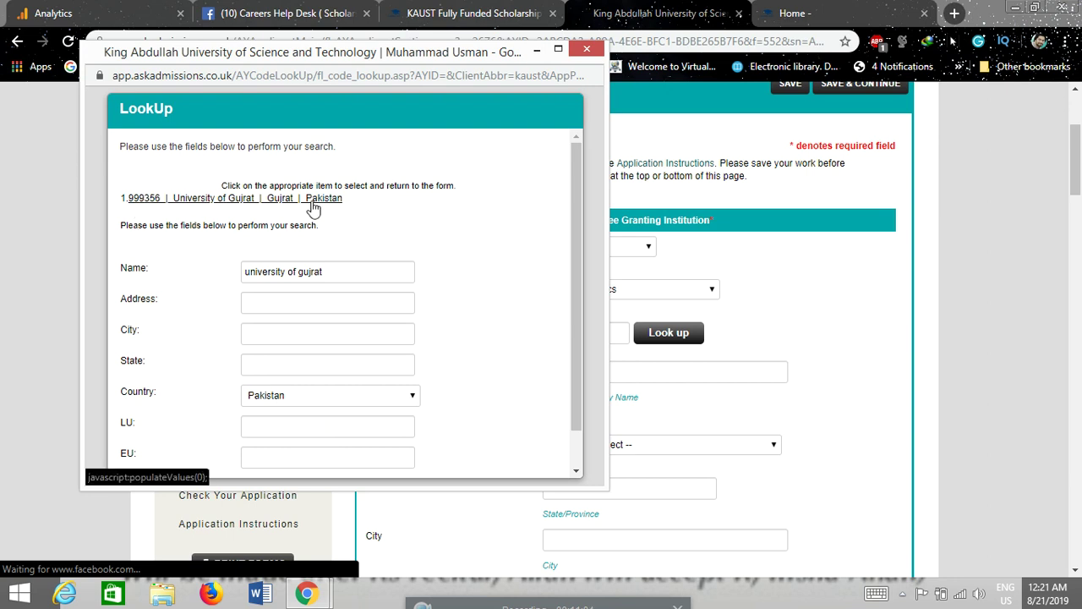
{"action": "left_click", "coordinate": [146, 199]}
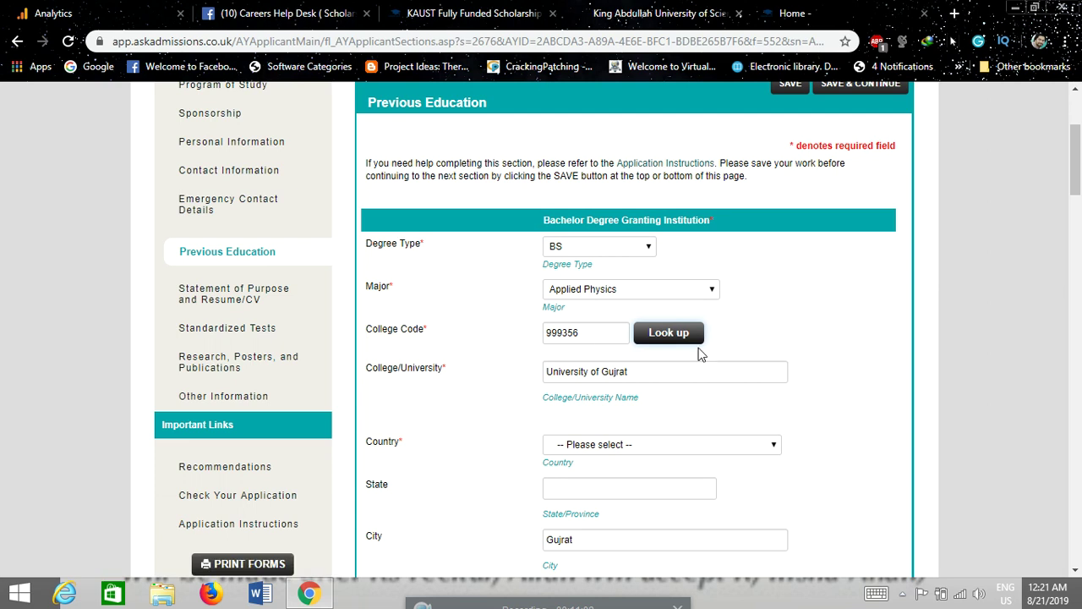
Review the bachelor institution's location, attendance date and grade fields, and answer Yes to English being the primary language of instruction
{"action": "scroll", "coordinate": [683, 374], "scroll_direction": "down", "scroll_amount": 1}
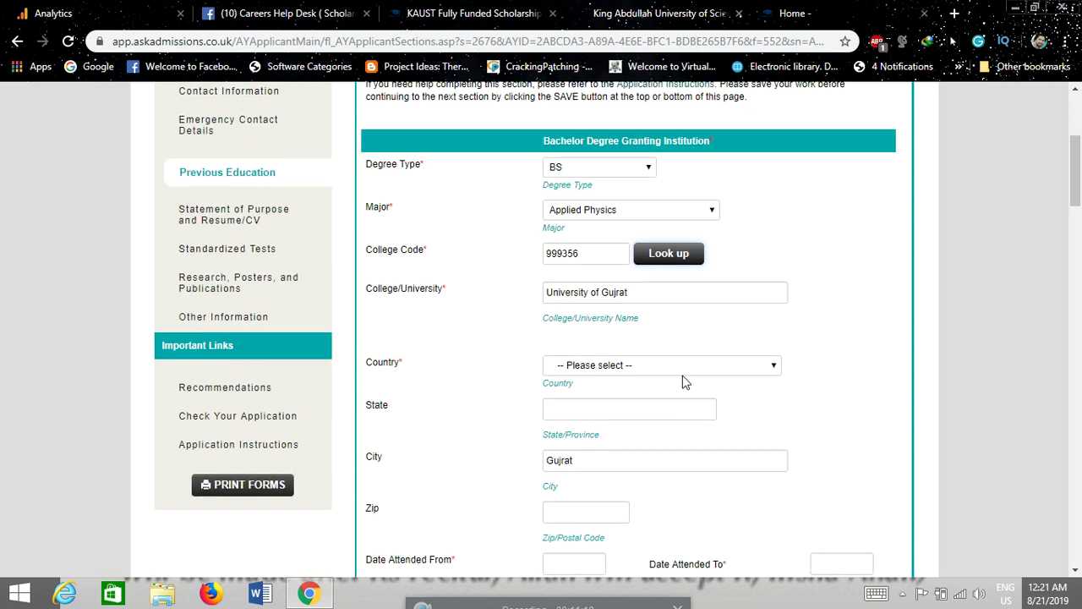
{"action": "scroll", "coordinate": [684, 381], "scroll_direction": "down", "scroll_amount": 1}
{"action": "scroll", "coordinate": [611, 336], "scroll_direction": "down", "scroll_amount": 1}
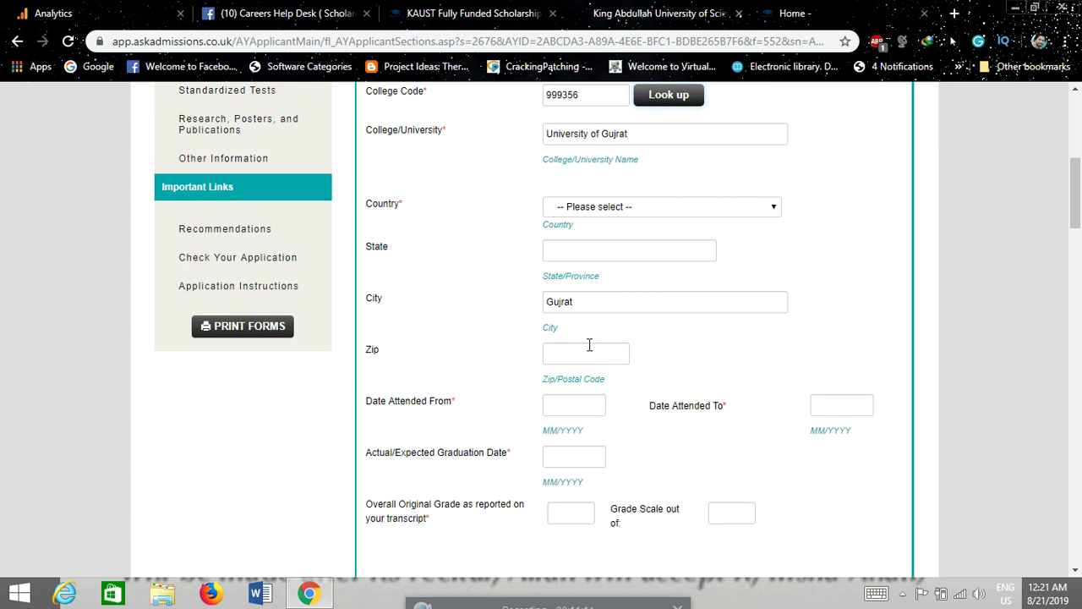
{"action": "scroll", "coordinate": [589, 345], "scroll_direction": "down", "scroll_amount": 1}
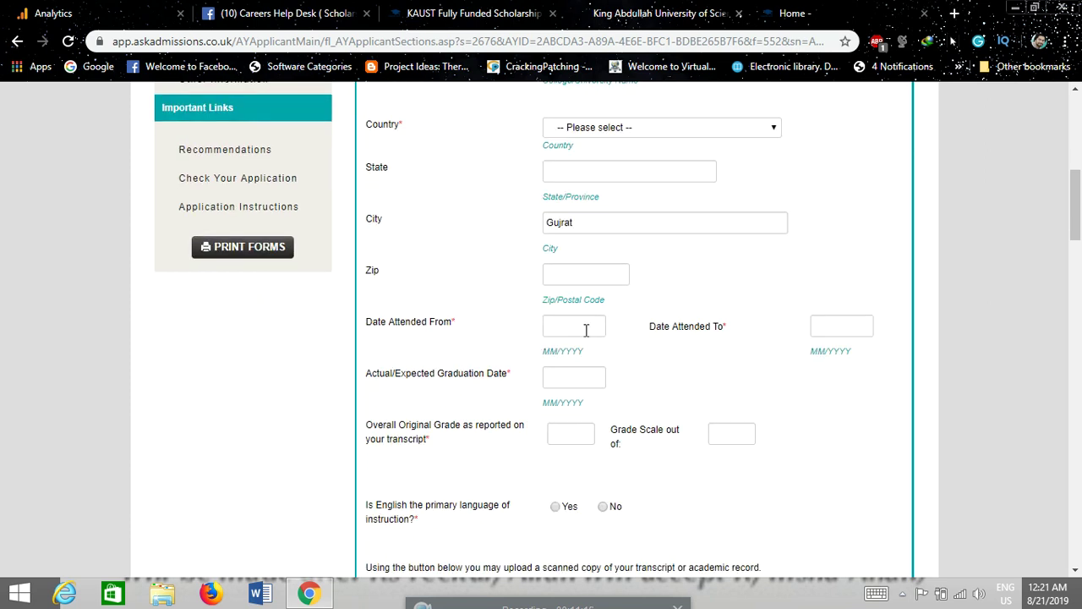
{"action": "scroll", "coordinate": [778, 359], "scroll_direction": "down", "scroll_amount": 1}
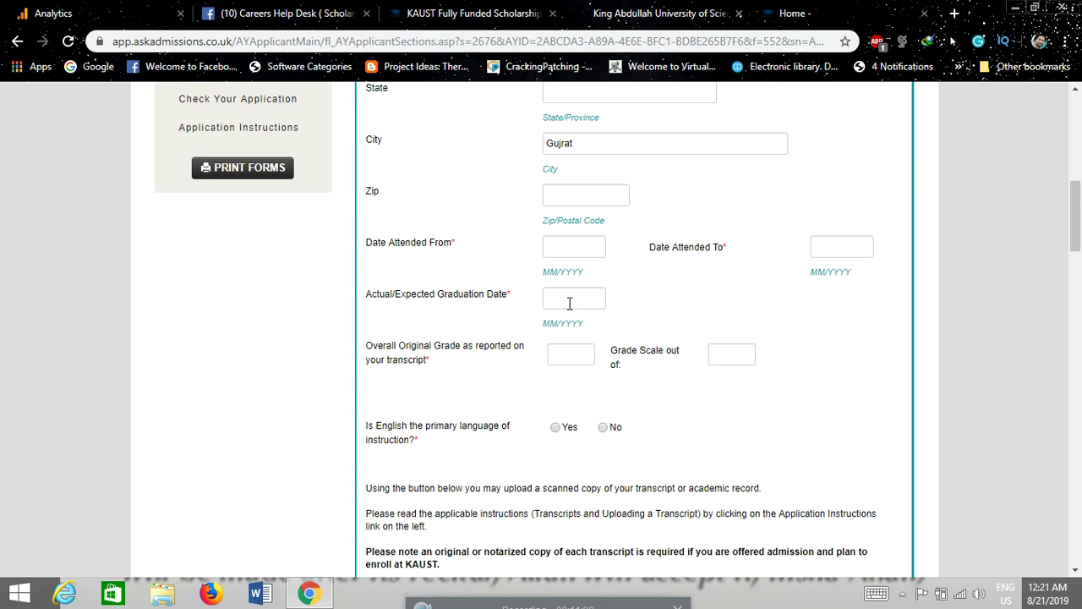
{"action": "scroll", "coordinate": [570, 303], "scroll_direction": "down", "scroll_amount": 1}
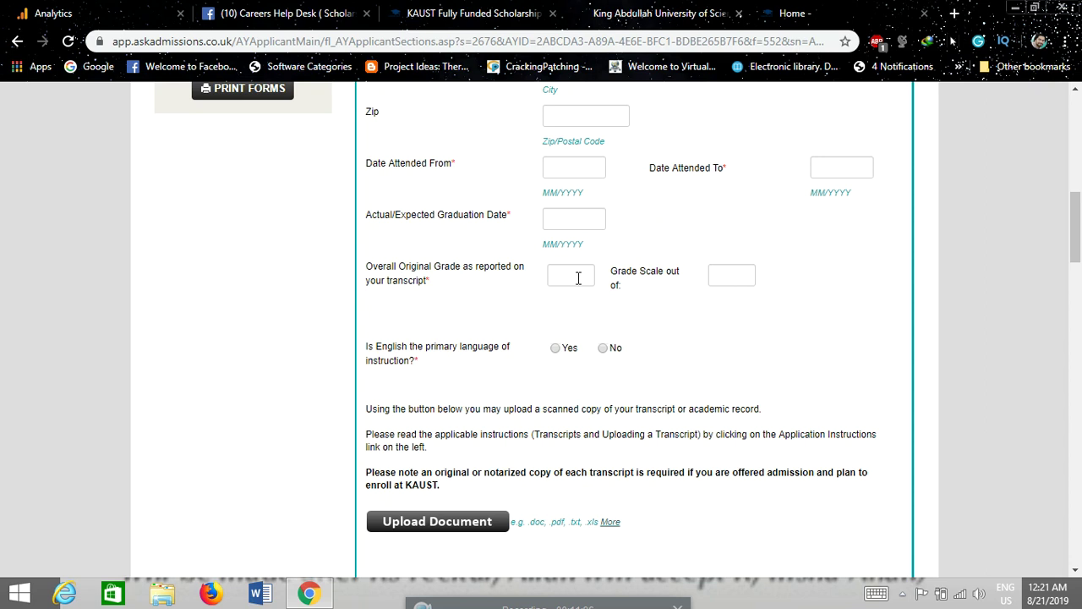
{"action": "scroll", "coordinate": [719, 272], "scroll_direction": "down", "scroll_amount": 1}
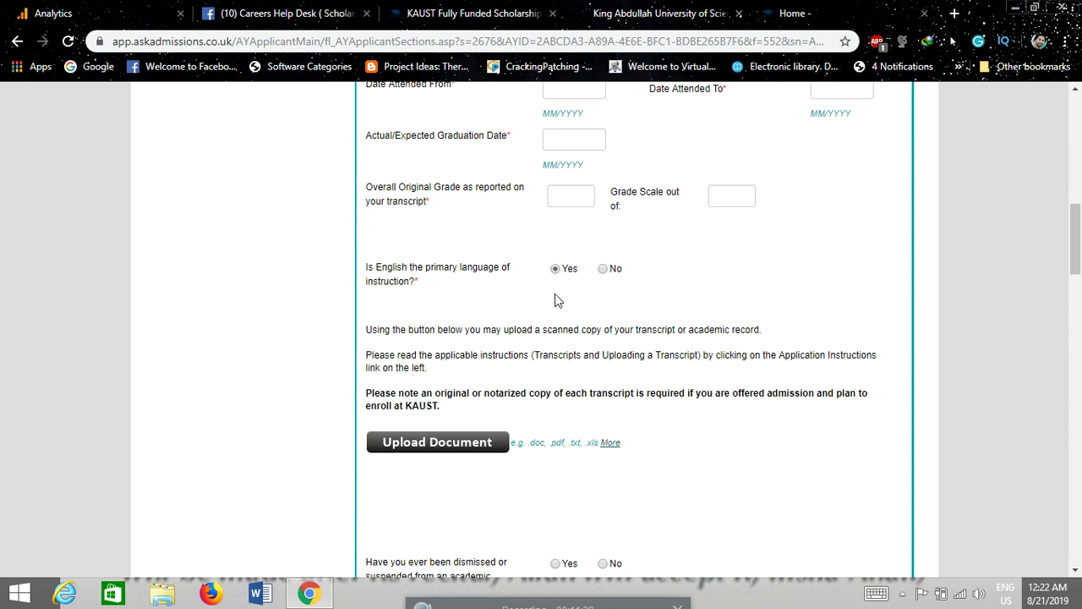
Review the transcript upload area and answer No to having been dismissed or suspended from an academic institution
{"action": "scroll", "coordinate": [555, 296], "scroll_direction": "down", "scroll_amount": 1}
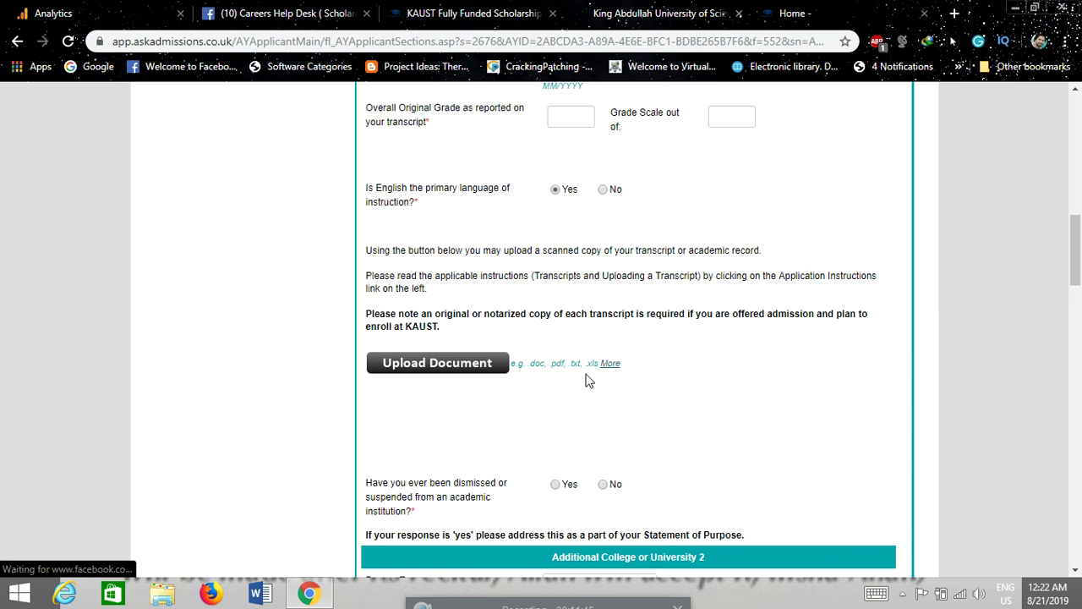
{"action": "scroll", "coordinate": [411, 364], "scroll_direction": "down", "scroll_amount": 4}
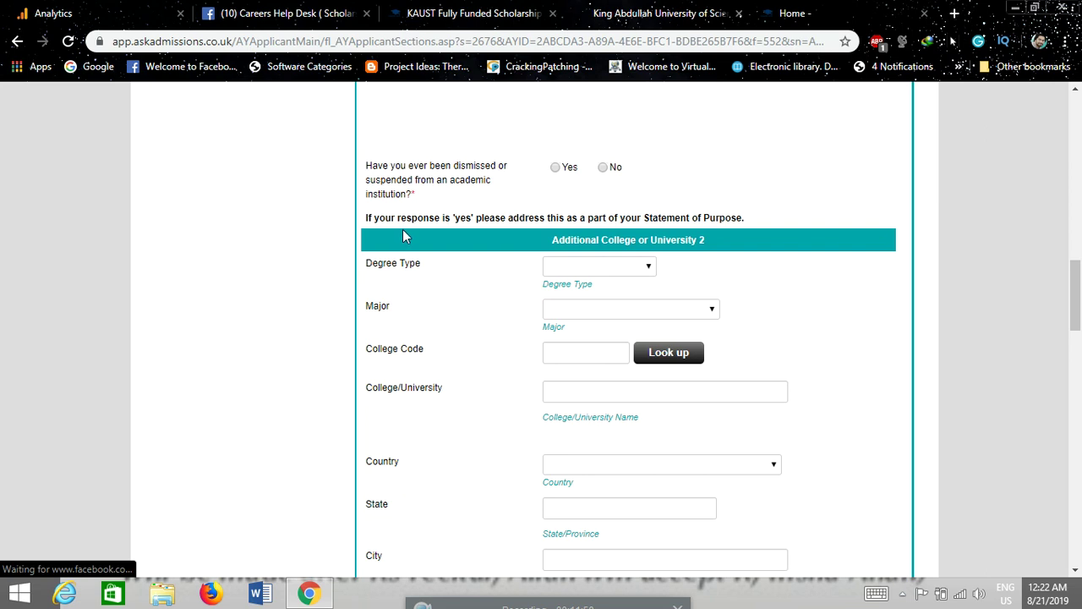
{"action": "scroll", "coordinate": [490, 233], "scroll_direction": "up", "scroll_amount": 1}
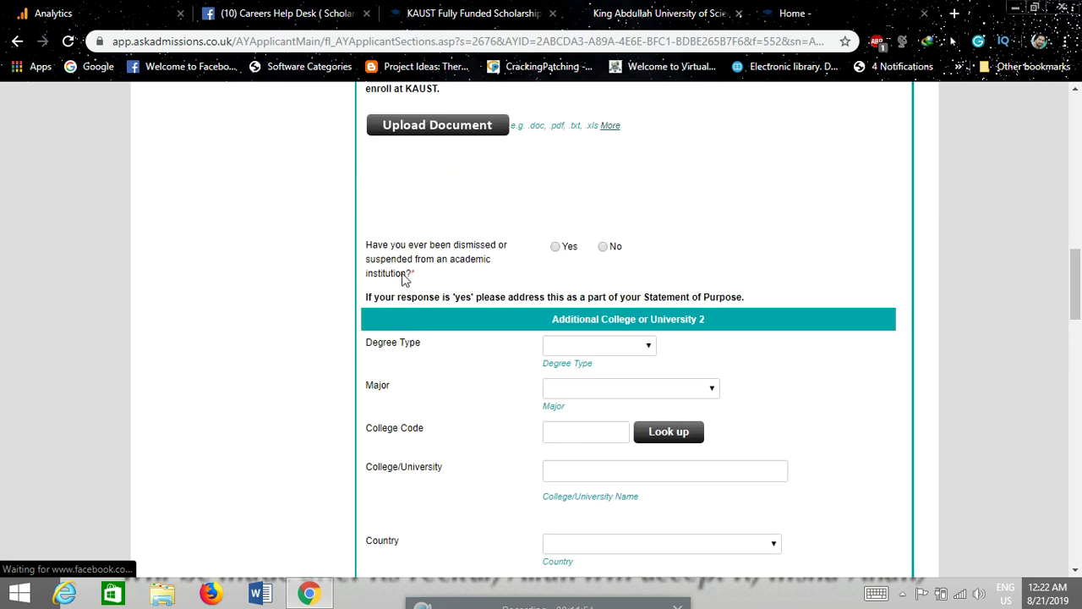
{"action": "left_click", "coordinate": [602, 248]}
{"action": "scroll", "coordinate": [511, 290], "scroll_direction": "down", "scroll_amount": 1}
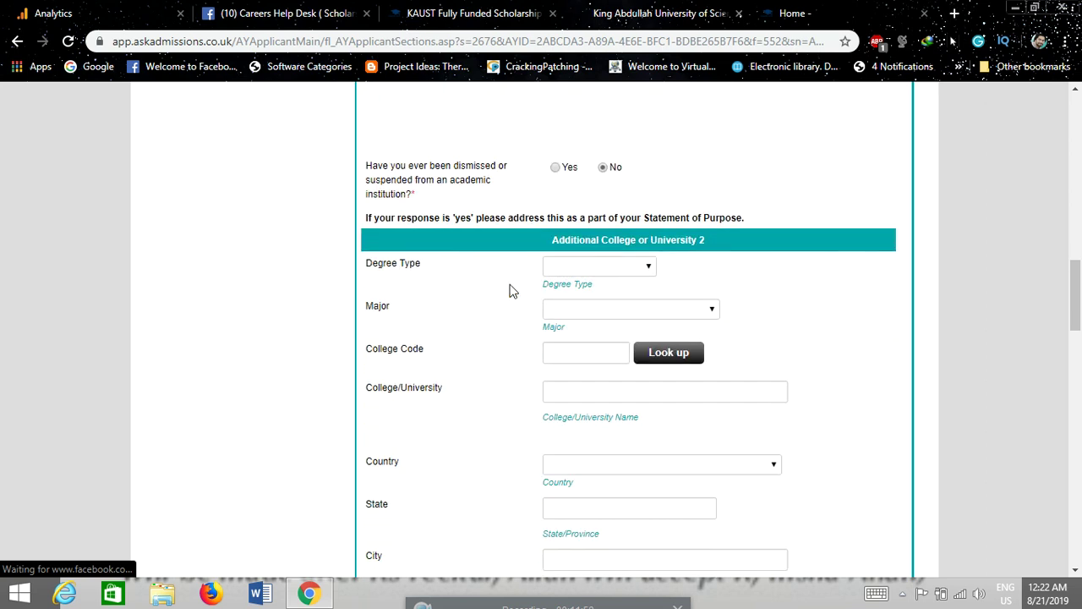
Examine the Degree Type options and remaining fields for Additional College or University 2, without choosing a degree
{"action": "left_click", "coordinate": [626, 269]}
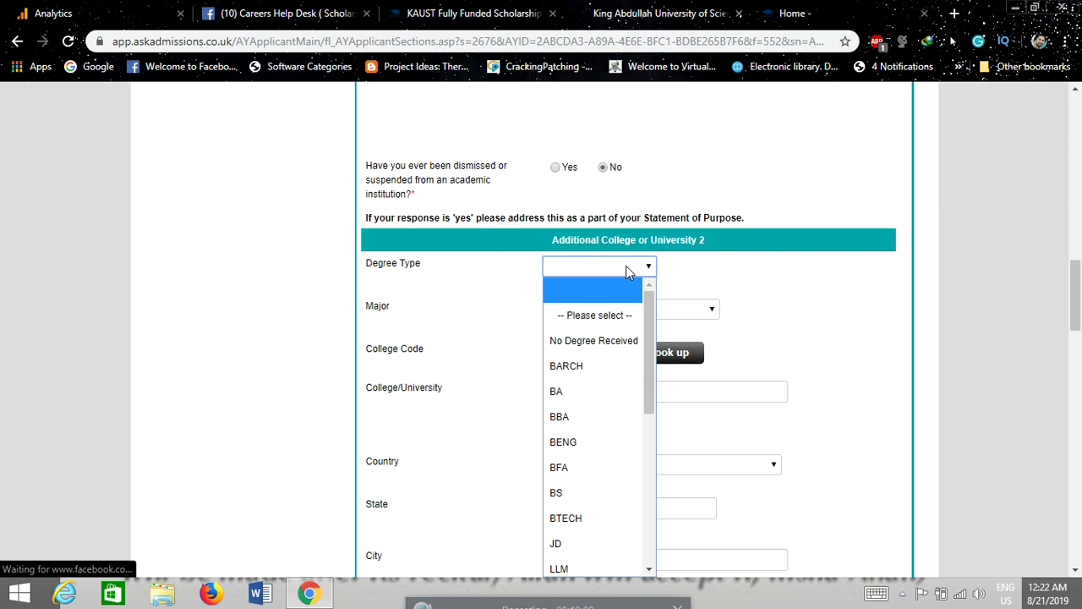
{"action": "scroll", "coordinate": [591, 356], "scroll_direction": "down", "scroll_amount": 4}
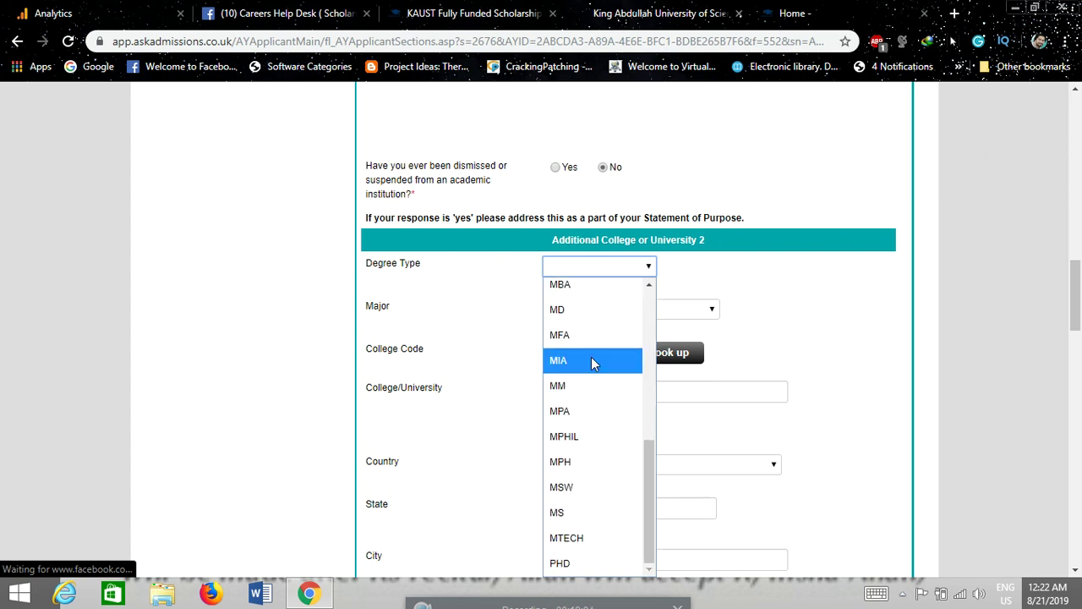
{"action": "scroll", "coordinate": [591, 357], "scroll_direction": "up", "scroll_amount": 4}
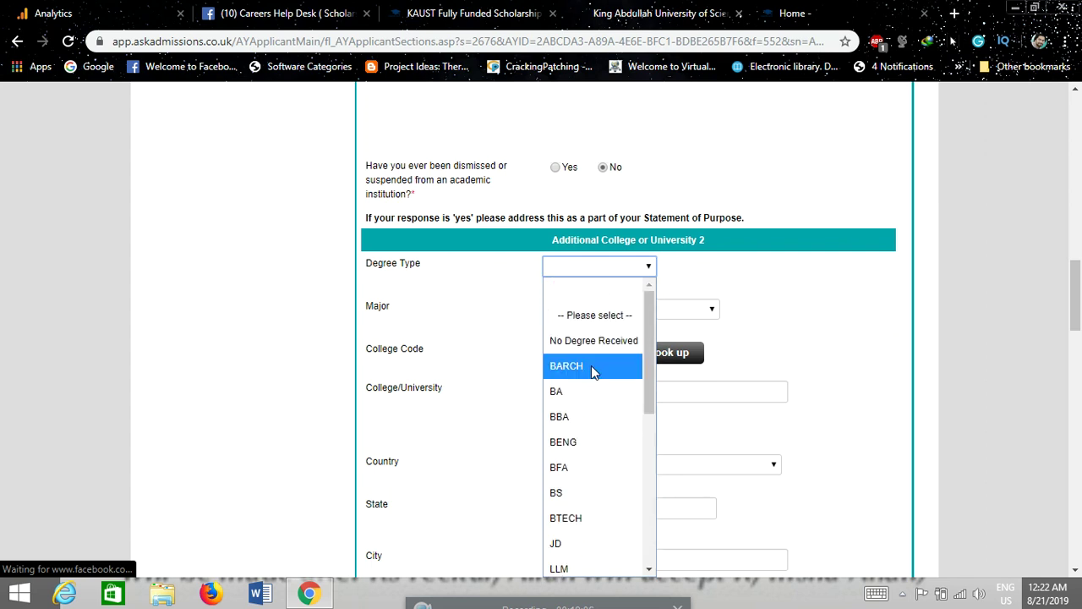
{"action": "scroll", "coordinate": [622, 222], "scroll_direction": "up", "scroll_amount": 10}
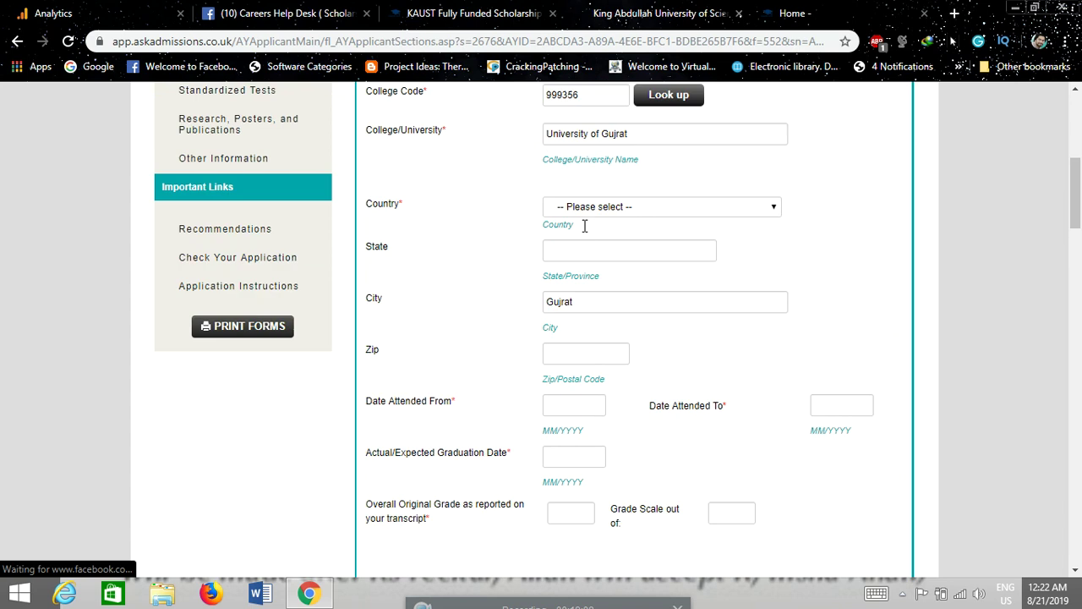
{"action": "scroll", "coordinate": [583, 230], "scroll_direction": "down", "scroll_amount": 9}
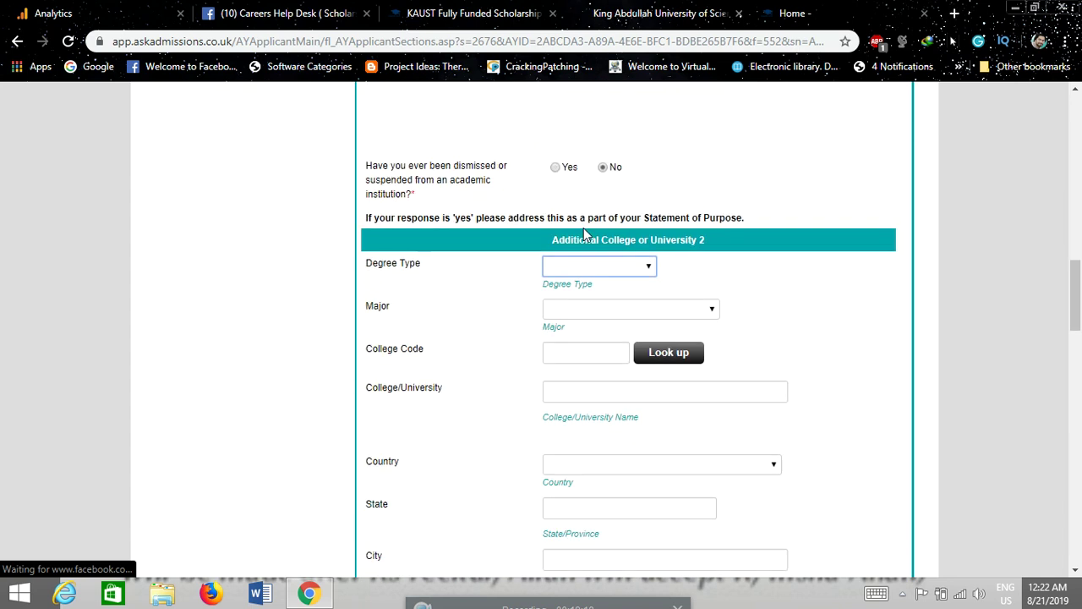
{"action": "scroll", "coordinate": [583, 235], "scroll_direction": "down", "scroll_amount": 1}
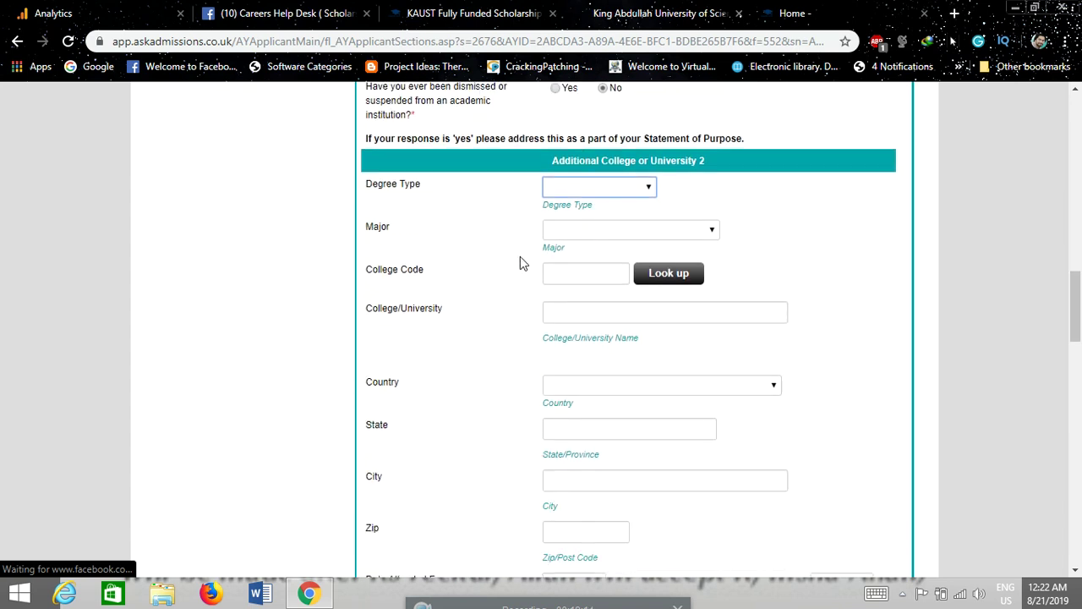
Look through the graduate degree types offered for the second college and recheck the Previous Education fields
{"action": "left_click", "coordinate": [623, 189]}
{"action": "scroll", "coordinate": [593, 321], "scroll_direction": "down", "scroll_amount": 3}
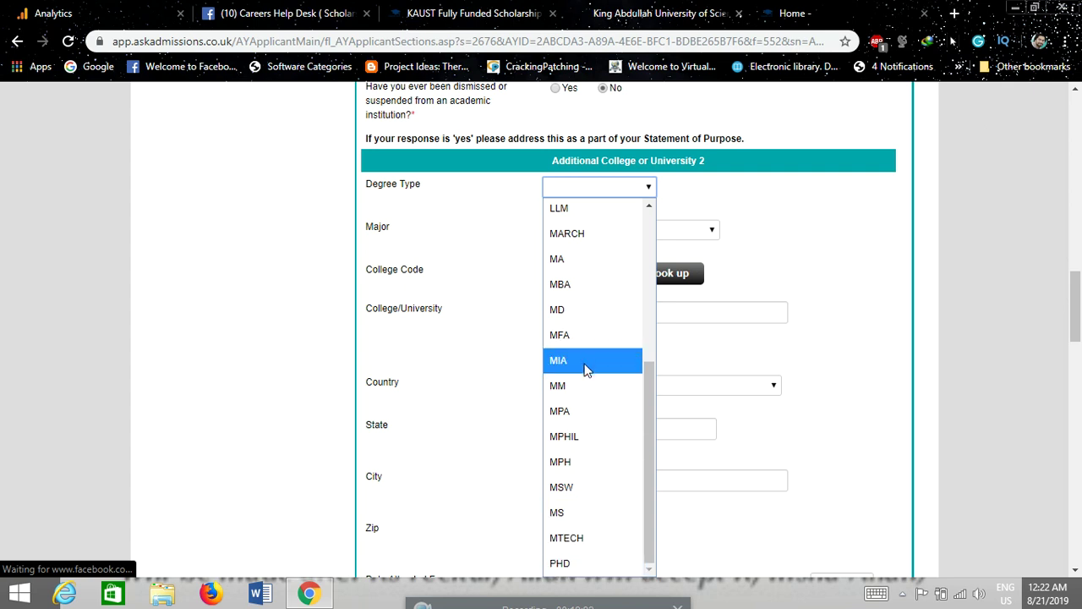
{"action": "left_click", "coordinate": [852, 240]}
{"action": "scroll", "coordinate": [519, 365], "scroll_direction": "down", "scroll_amount": 7}
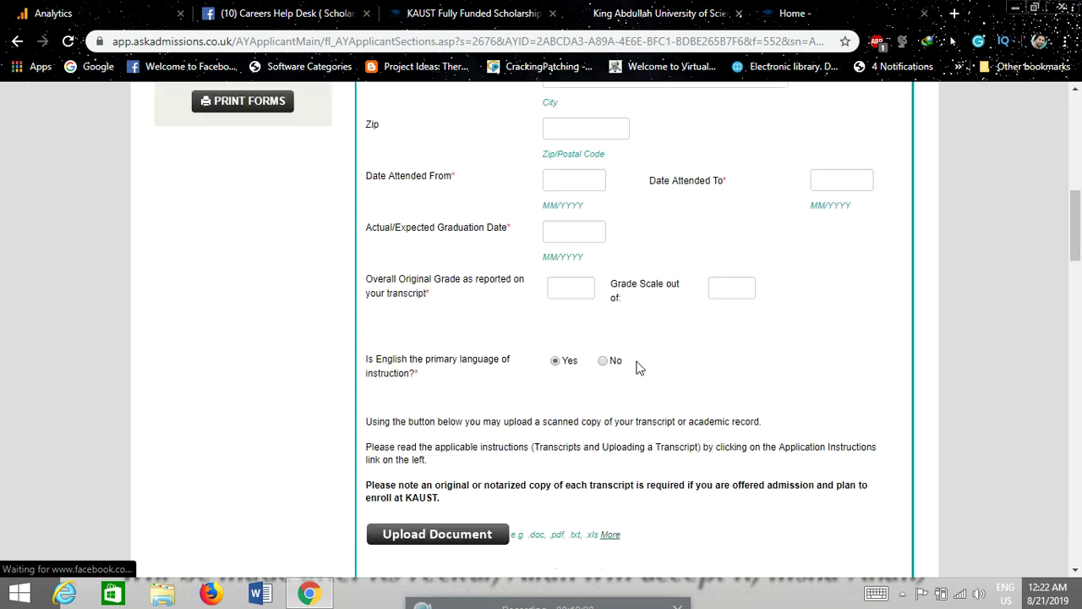
{"action": "scroll", "coordinate": [640, 368], "scroll_direction": "up", "scroll_amount": 5}
{"action": "scroll", "coordinate": [533, 373], "scroll_direction": "up", "scroll_amount": 1}
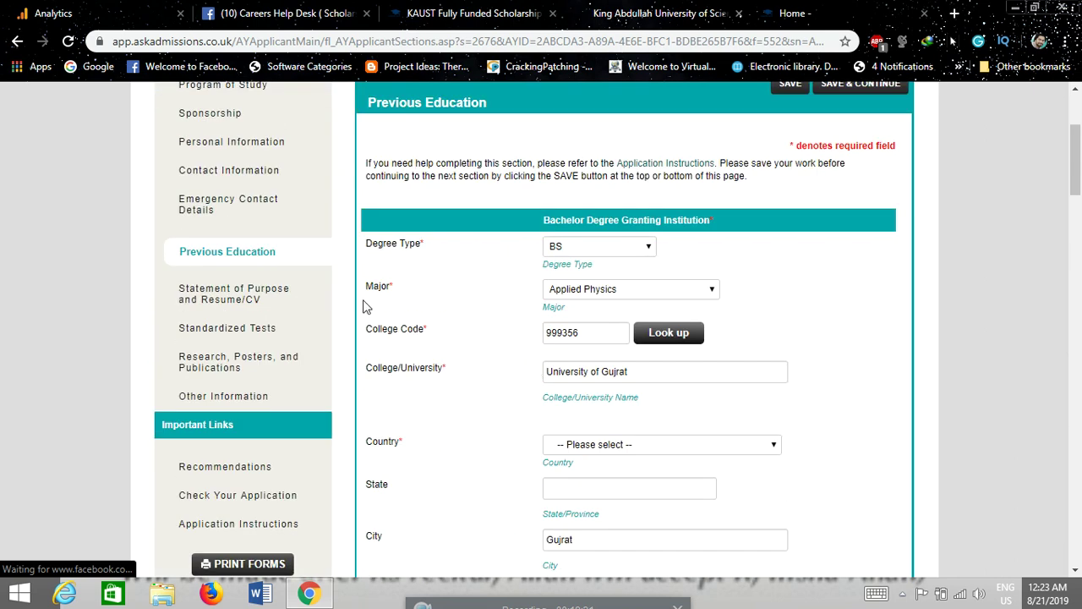
Open the Statement of Purpose and Resume/CV section and review its writing instructions and document upload areas
{"action": "left_click", "coordinate": [253, 291]}
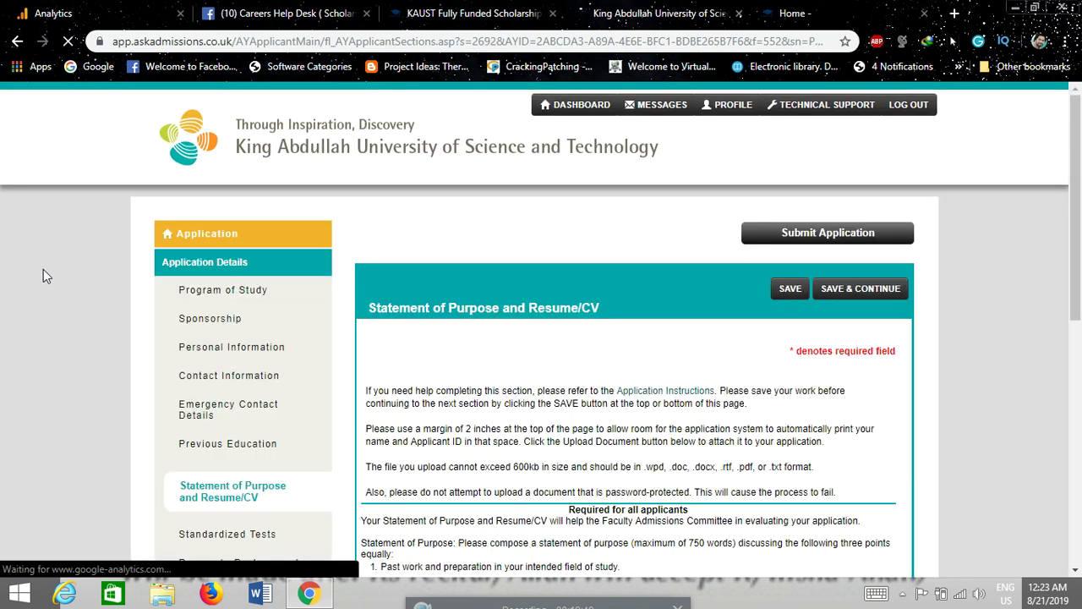
{"action": "scroll", "coordinate": [43, 269], "scroll_direction": "down", "scroll_amount": 3}
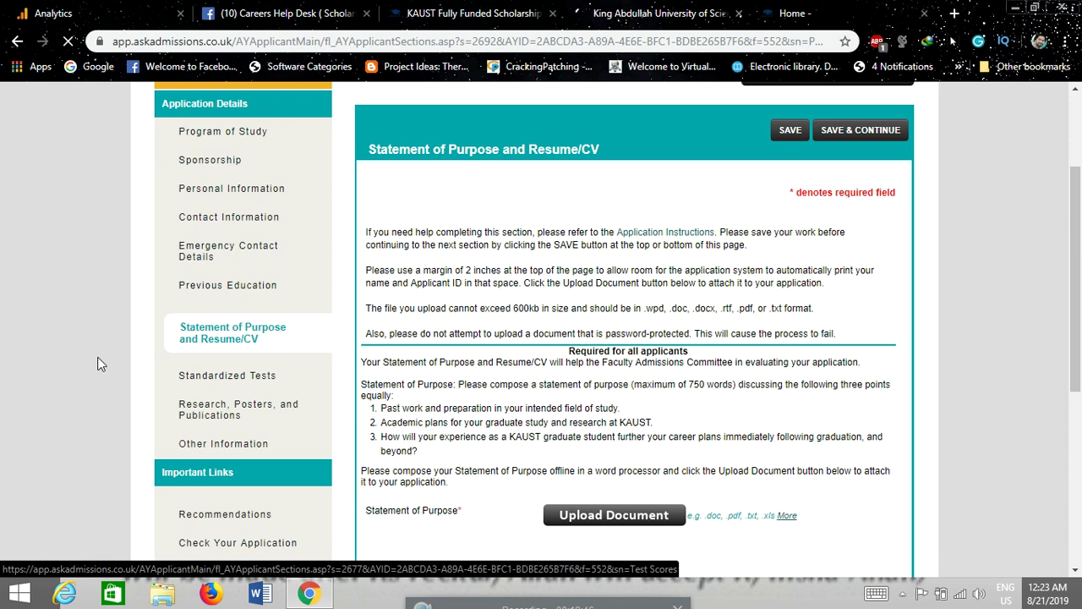
{"action": "scroll", "coordinate": [97, 363], "scroll_direction": "down", "scroll_amount": 2}
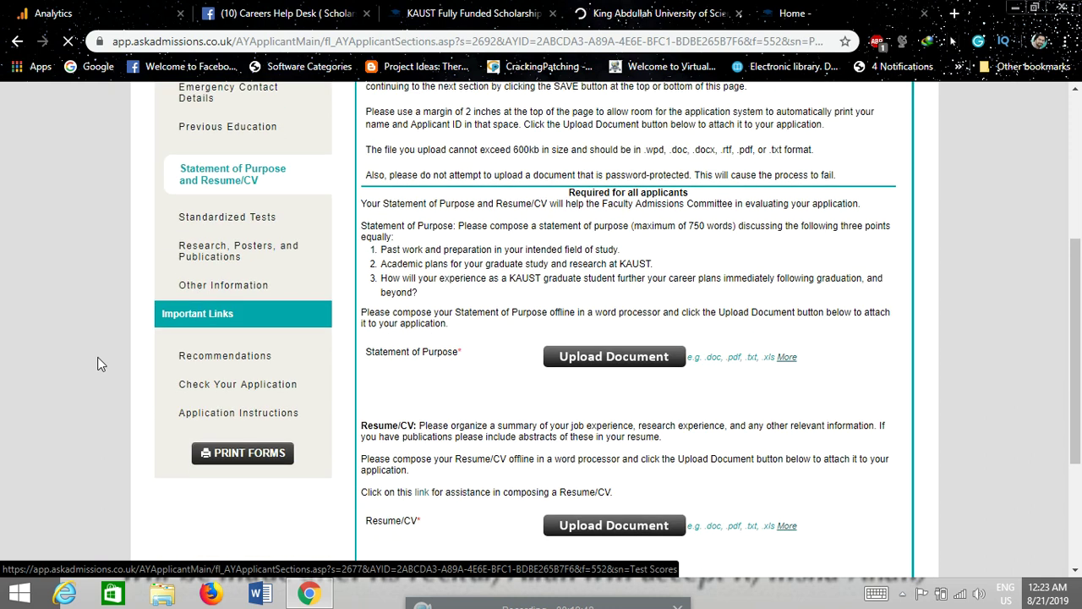
{"action": "scroll", "coordinate": [97, 364], "scroll_direction": "down", "scroll_amount": 2}
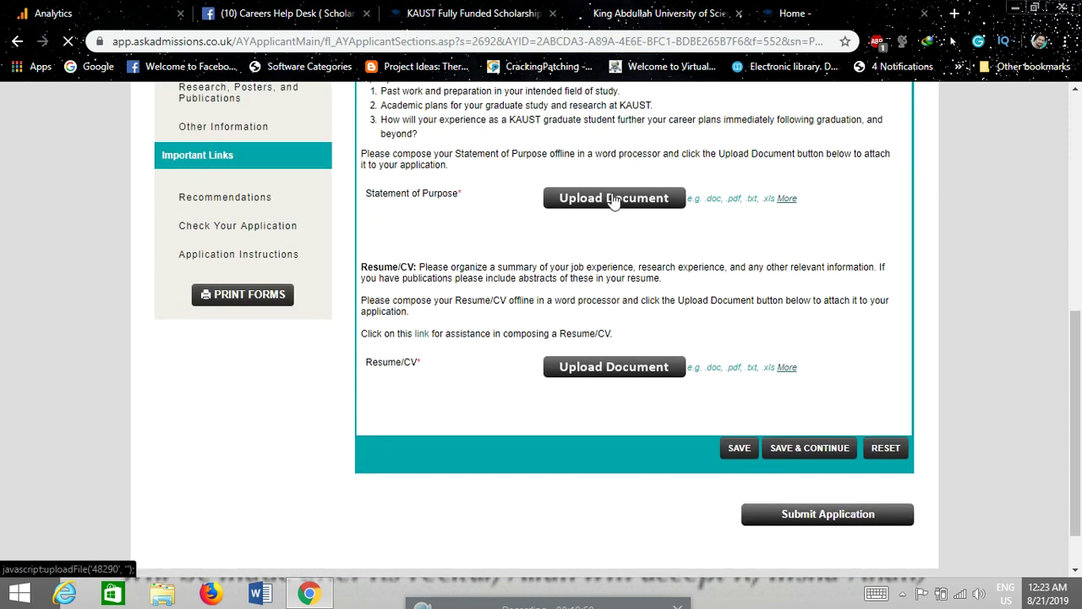
Open the Standardized Tests section and review the GRE questions, test dates and result fields
{"action": "scroll", "coordinate": [507, 367], "scroll_direction": "up", "scroll_amount": 2}
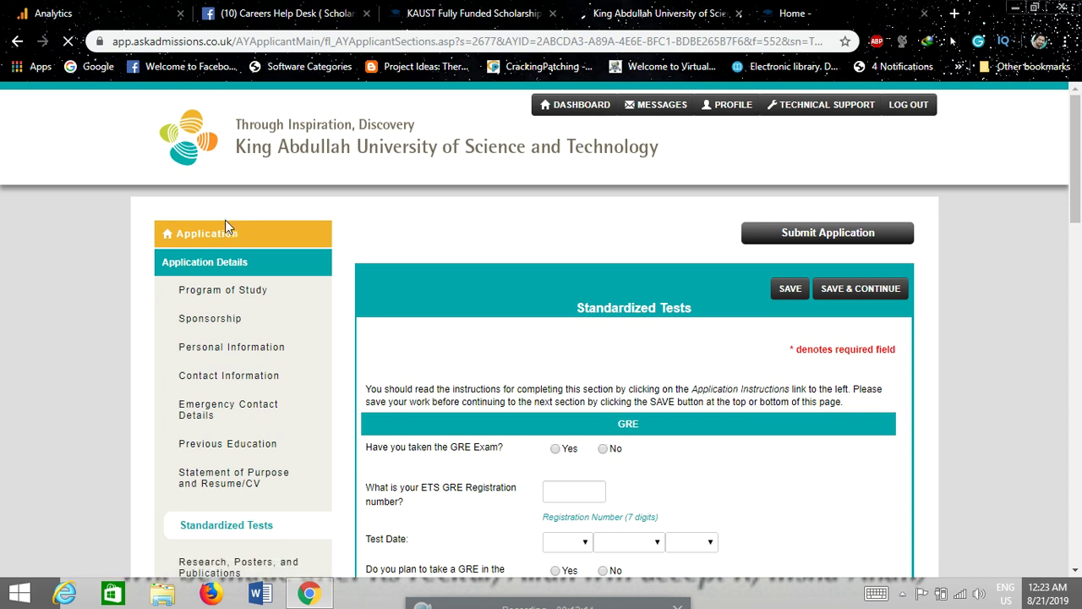
{"action": "scroll", "coordinate": [92, 343], "scroll_direction": "down", "scroll_amount": 2}
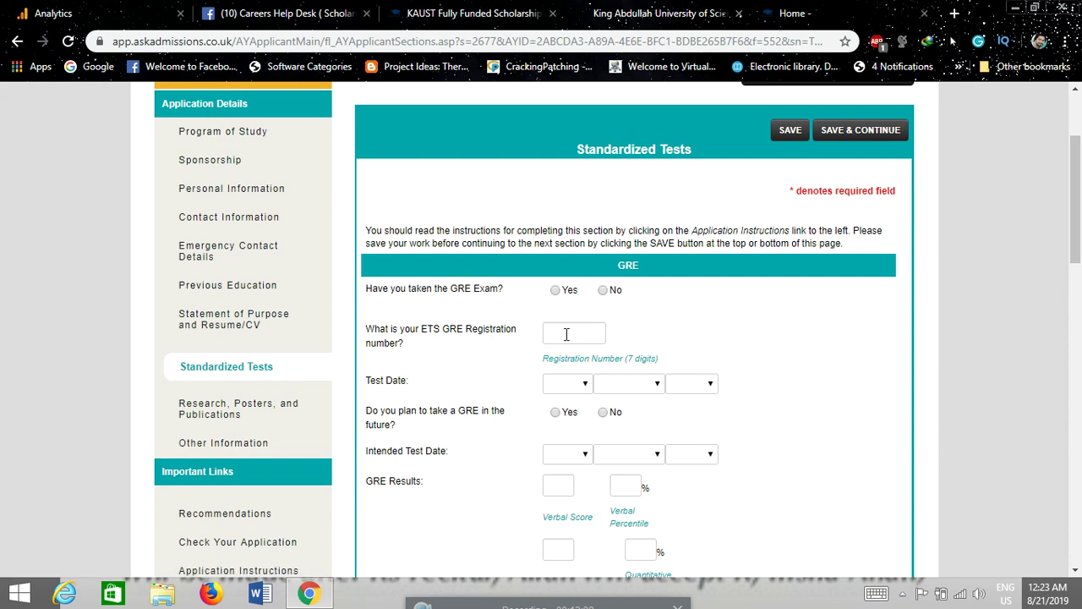
{"action": "scroll", "coordinate": [544, 358], "scroll_direction": "down", "scroll_amount": 1}
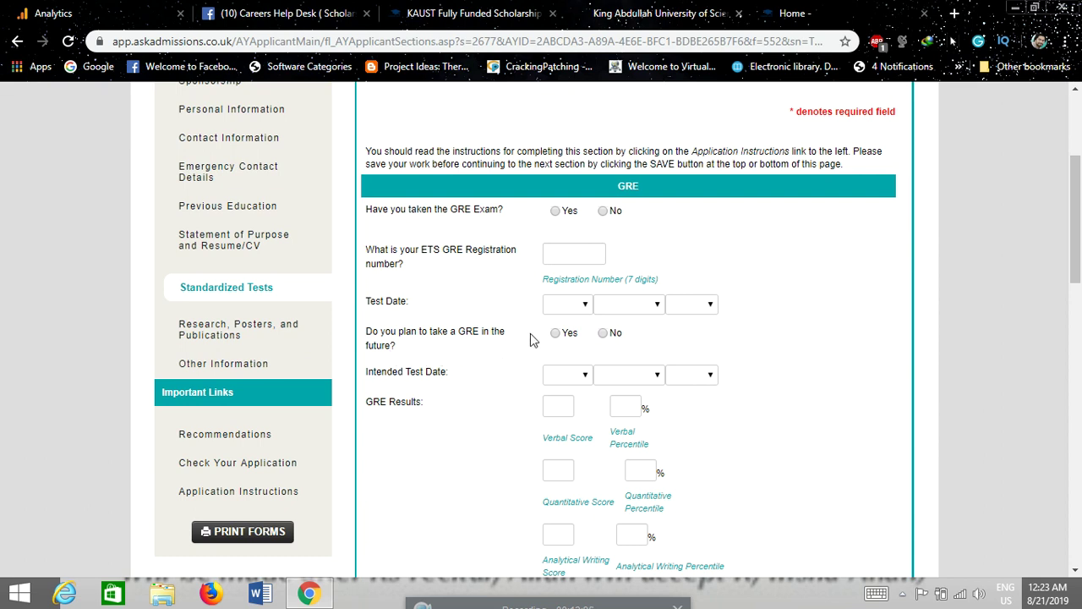
{"action": "scroll", "coordinate": [505, 345], "scroll_direction": "down", "scroll_amount": 2}
{"action": "scroll", "coordinate": [504, 347], "scroll_direction": "down", "scroll_amount": 3}
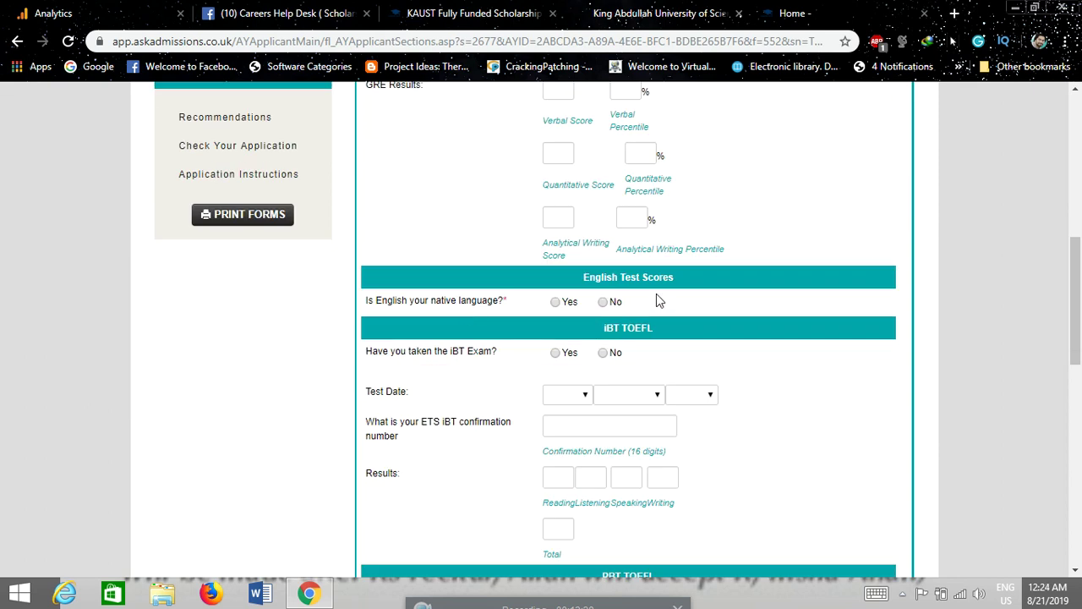
Answer No to English being the native language and review the iBT TOEFL, PBT TOEFL and IELTS fields
{"action": "left_click", "coordinate": [556, 304]}
{"action": "left_click", "coordinate": [603, 304]}
{"action": "scroll", "coordinate": [603, 307], "scroll_direction": "down", "scroll_amount": 2}
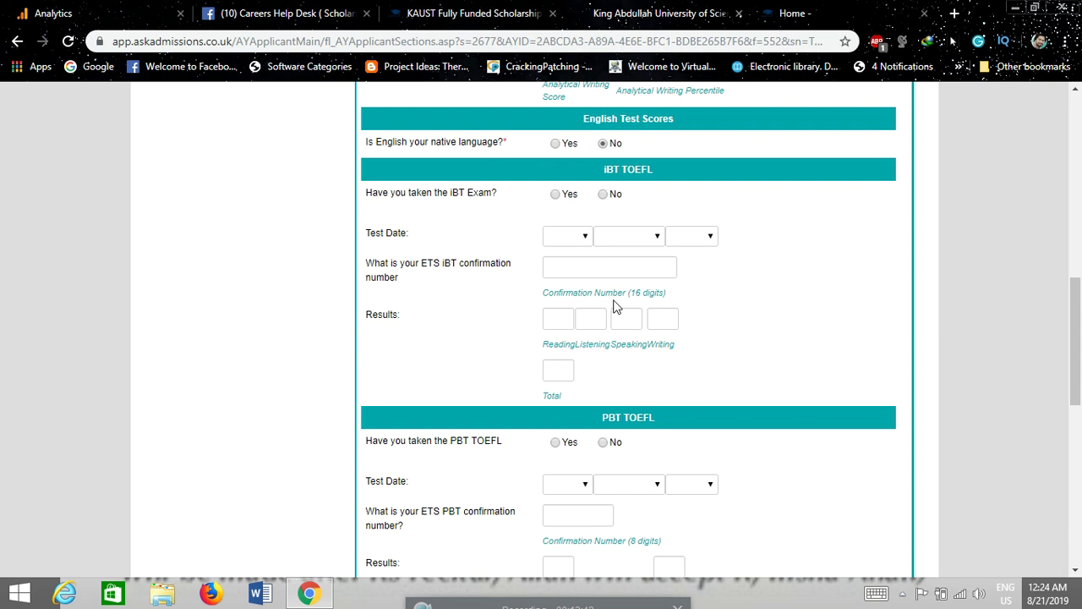
{"action": "scroll", "coordinate": [666, 203], "scroll_direction": "down", "scroll_amount": 3}
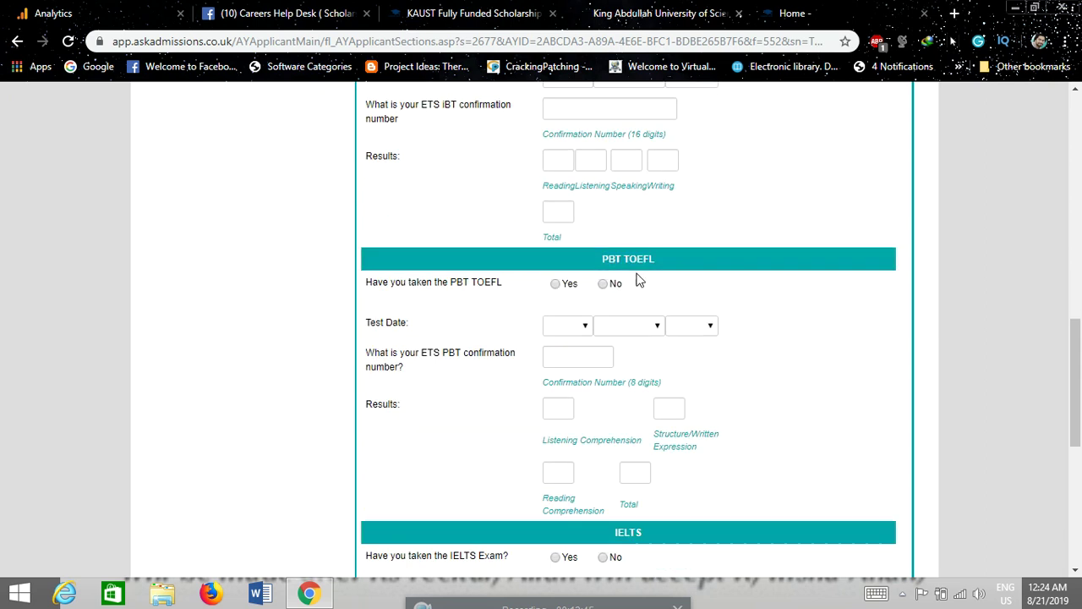
{"action": "scroll", "coordinate": [638, 279], "scroll_direction": "down", "scroll_amount": 5}
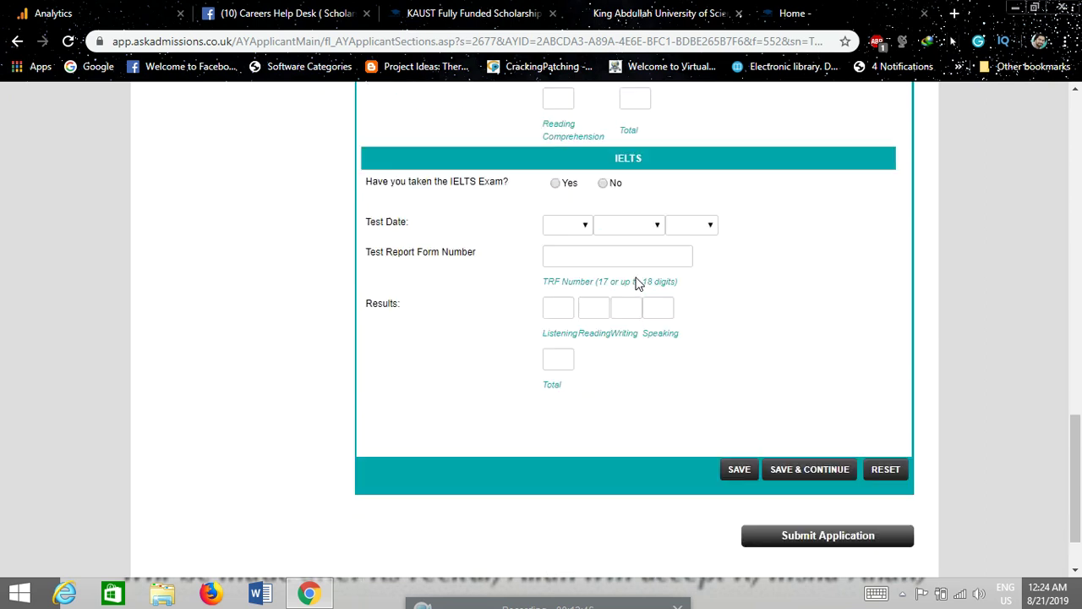
{"action": "scroll", "coordinate": [780, 367], "scroll_direction": "up", "scroll_amount": 12}
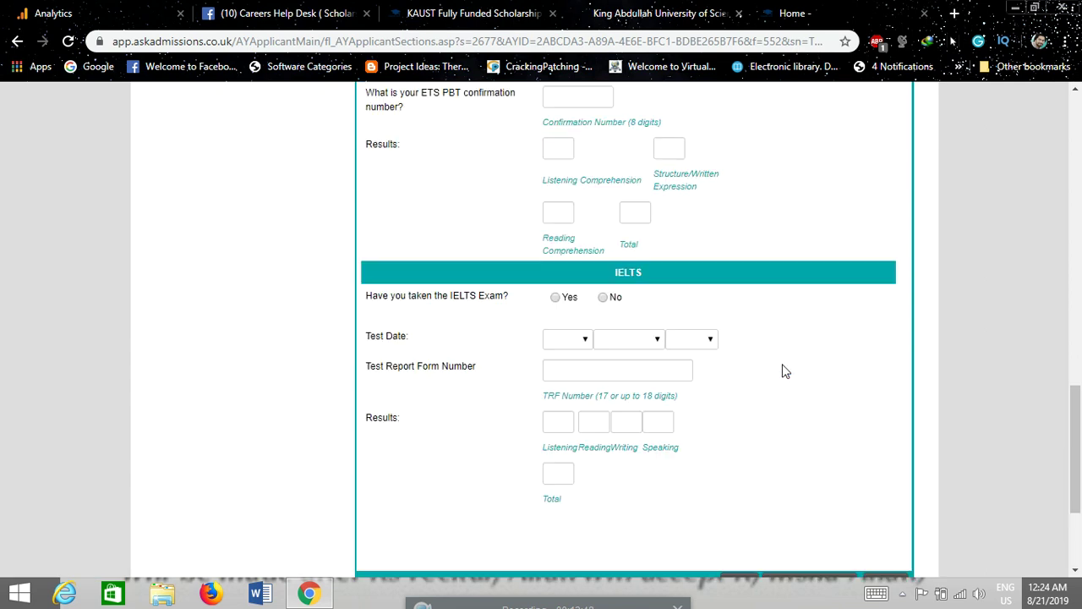
{"action": "scroll", "coordinate": [783, 369], "scroll_direction": "up", "scroll_amount": 2}
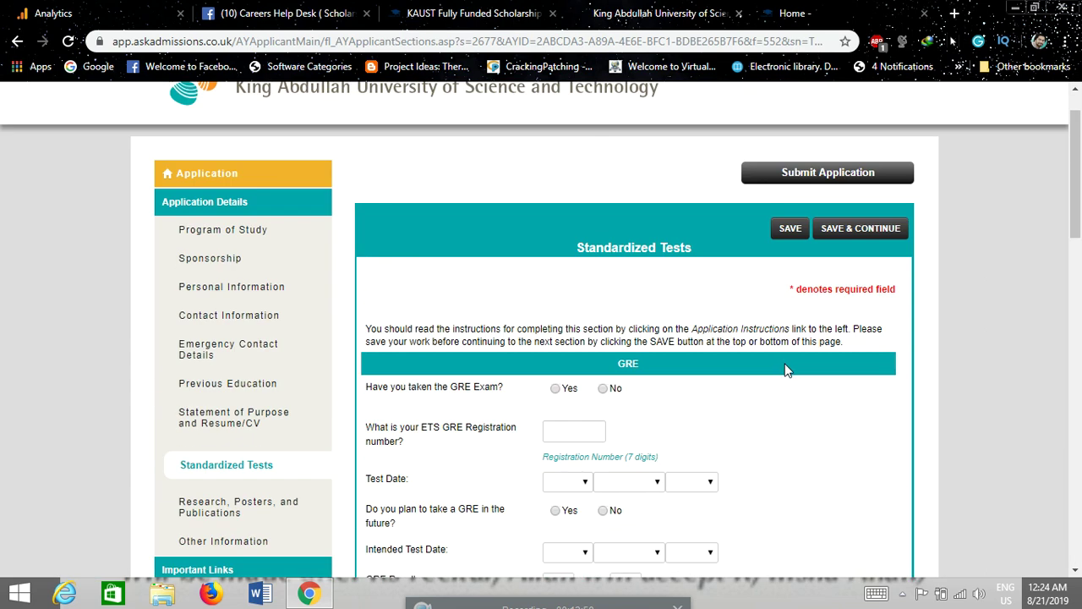
Open the Research, Posters, and Publications section and answer Yes to having lab research experience
{"action": "left_click", "coordinate": [242, 512]}
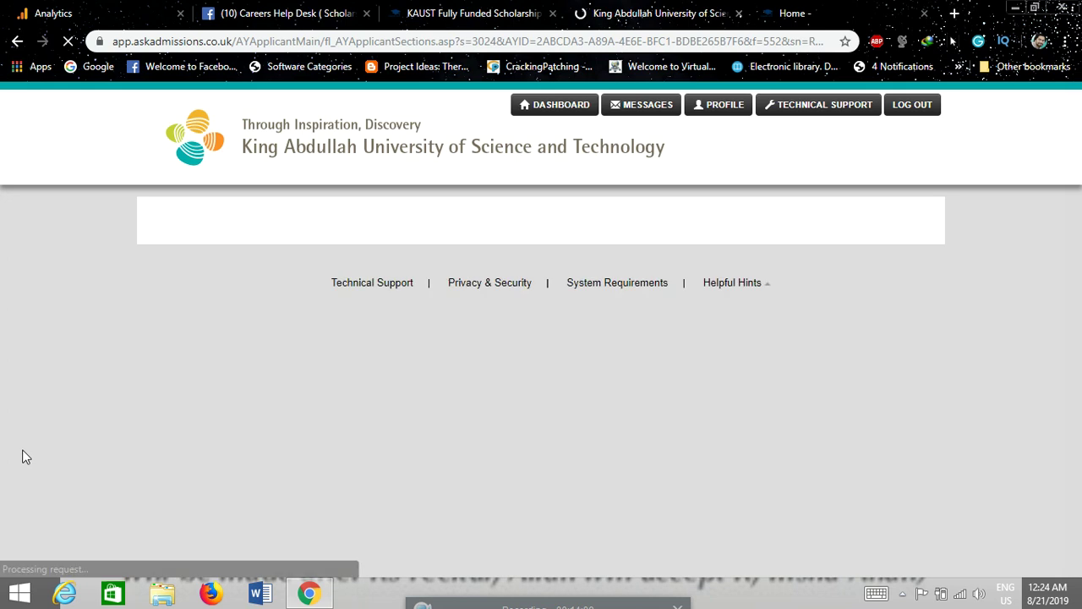
{"action": "scroll", "coordinate": [25, 456], "scroll_direction": "down", "scroll_amount": 2}
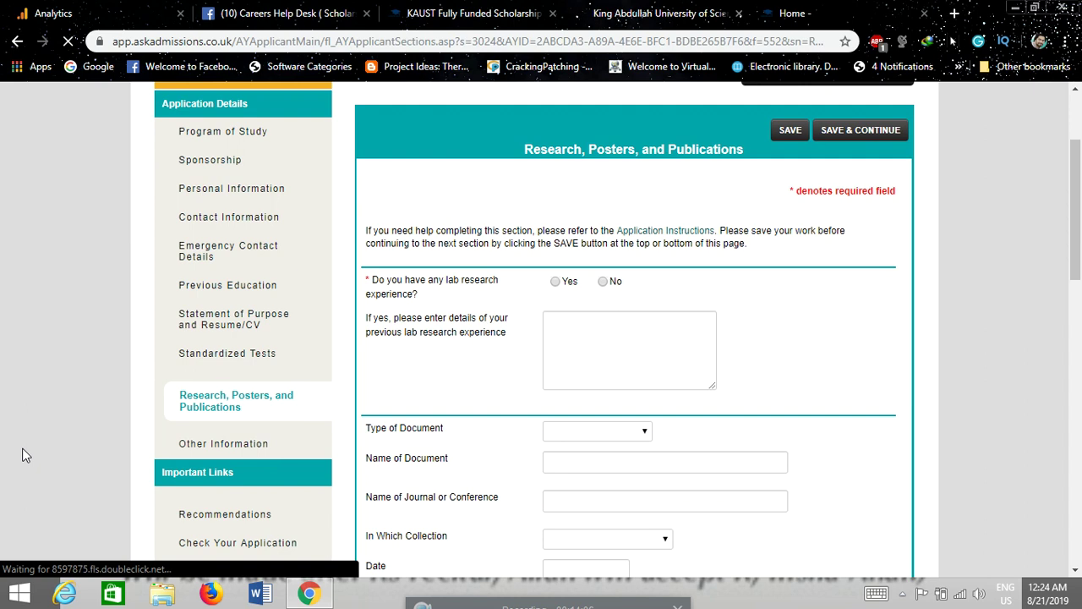
{"action": "left_click", "coordinate": [559, 283]}
{"action": "left_click", "coordinate": [573, 338]}
Examine the Type of Document options and the document entry and upload fields, leaving the document type unselected
{"action": "scroll", "coordinate": [574, 339], "scroll_direction": "down", "scroll_amount": 1}
{"action": "scroll", "coordinate": [574, 339], "scroll_direction": "down", "scroll_amount": 2}
{"action": "left_click", "coordinate": [637, 273]}
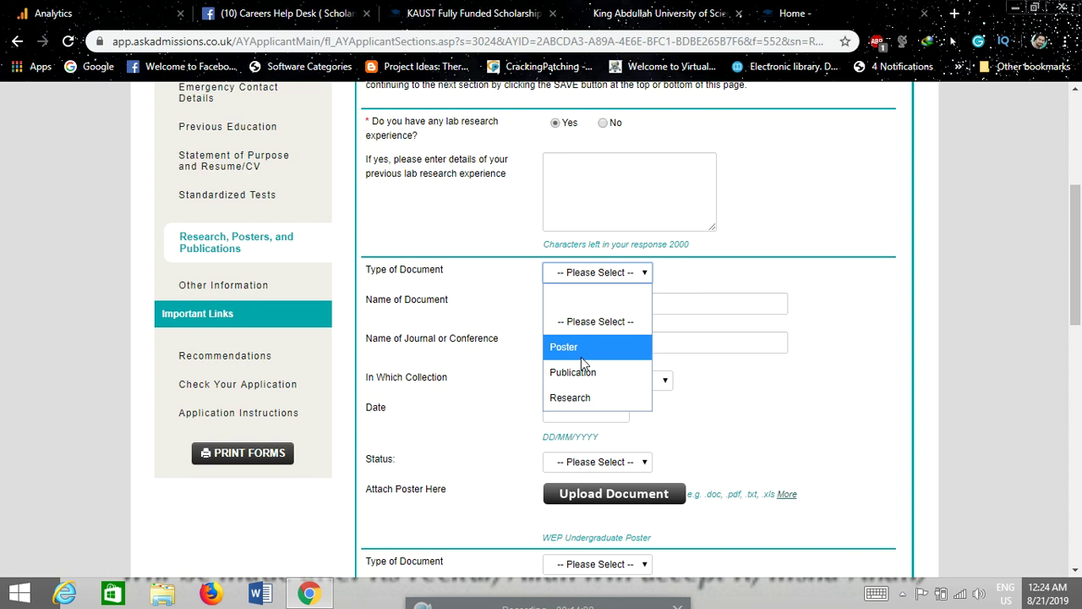
{"action": "left_click", "coordinate": [596, 321]}
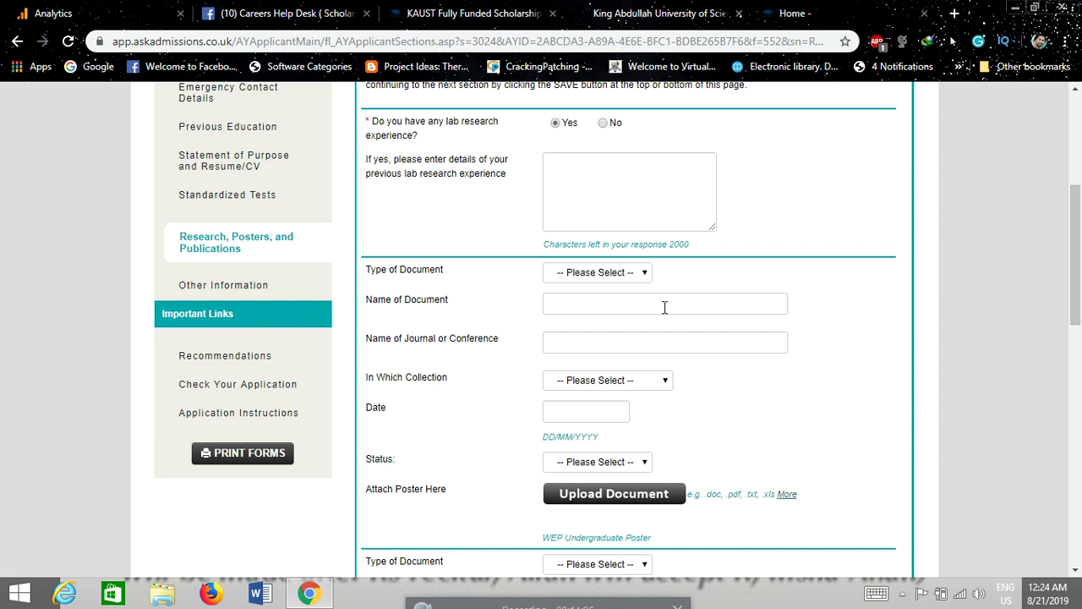
{"action": "scroll", "coordinate": [665, 307], "scroll_direction": "down", "scroll_amount": 2}
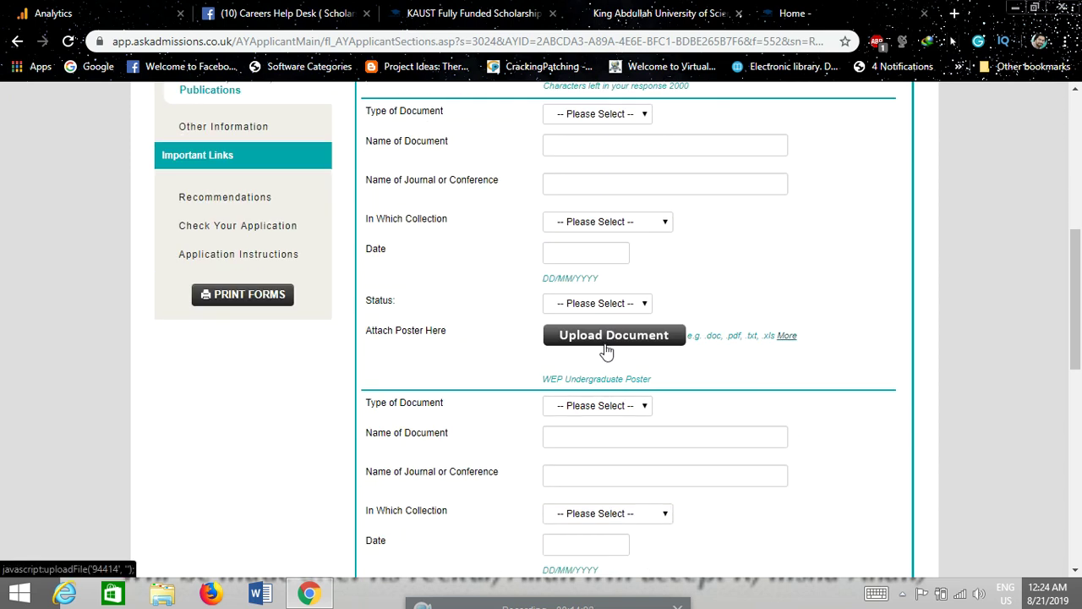
{"action": "scroll", "coordinate": [606, 350], "scroll_direction": "down", "scroll_amount": 7}
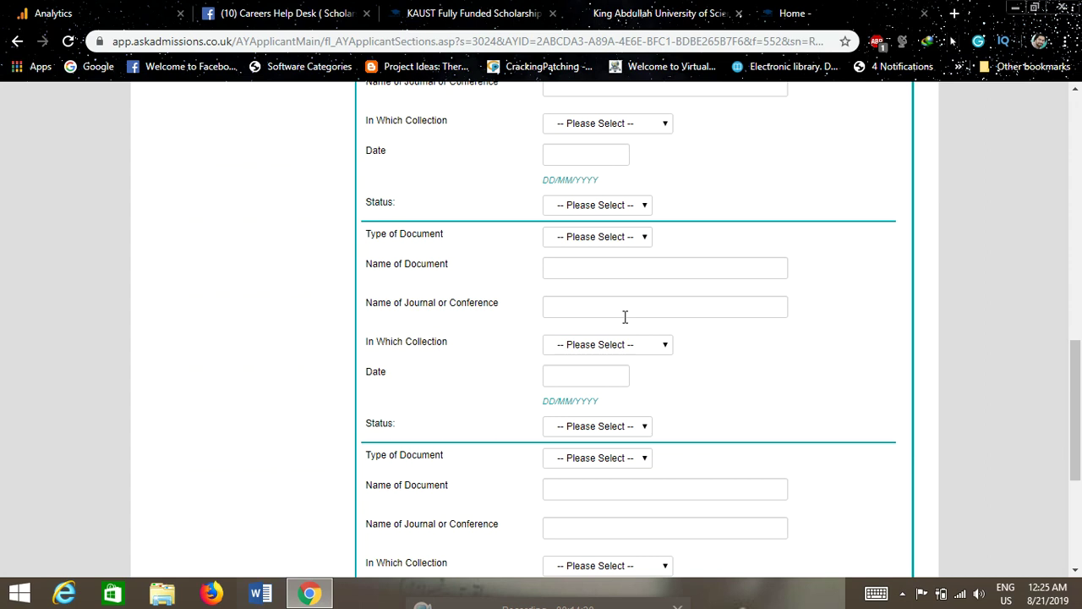
{"action": "scroll", "coordinate": [624, 323], "scroll_direction": "down", "scroll_amount": 1}
{"action": "scroll", "coordinate": [624, 322], "scroll_direction": "up", "scroll_amount": 15}
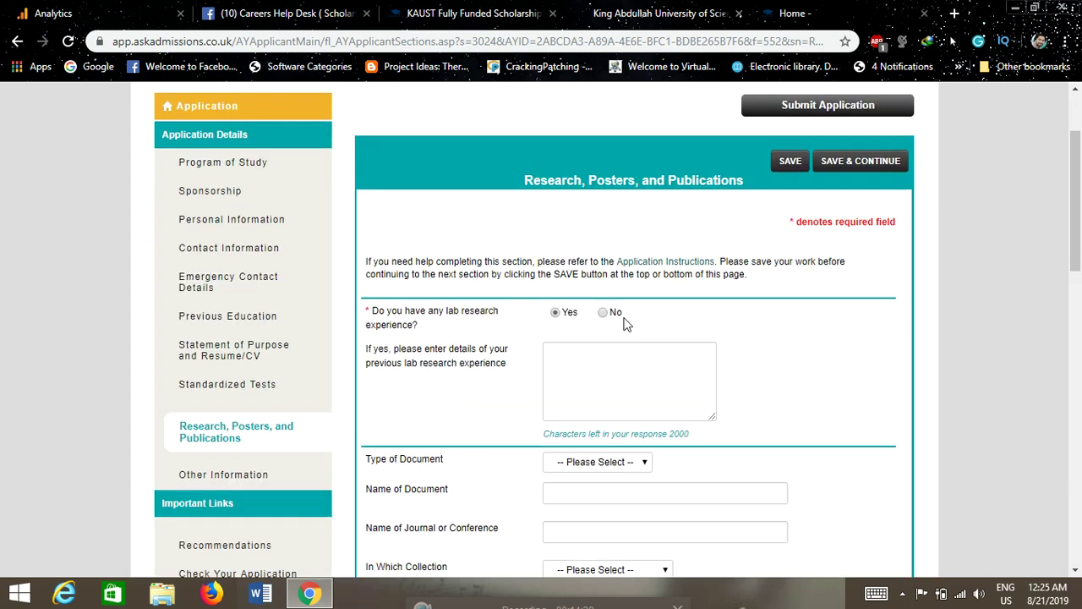
{"action": "scroll", "coordinate": [625, 324], "scroll_direction": "down", "scroll_amount": 3}
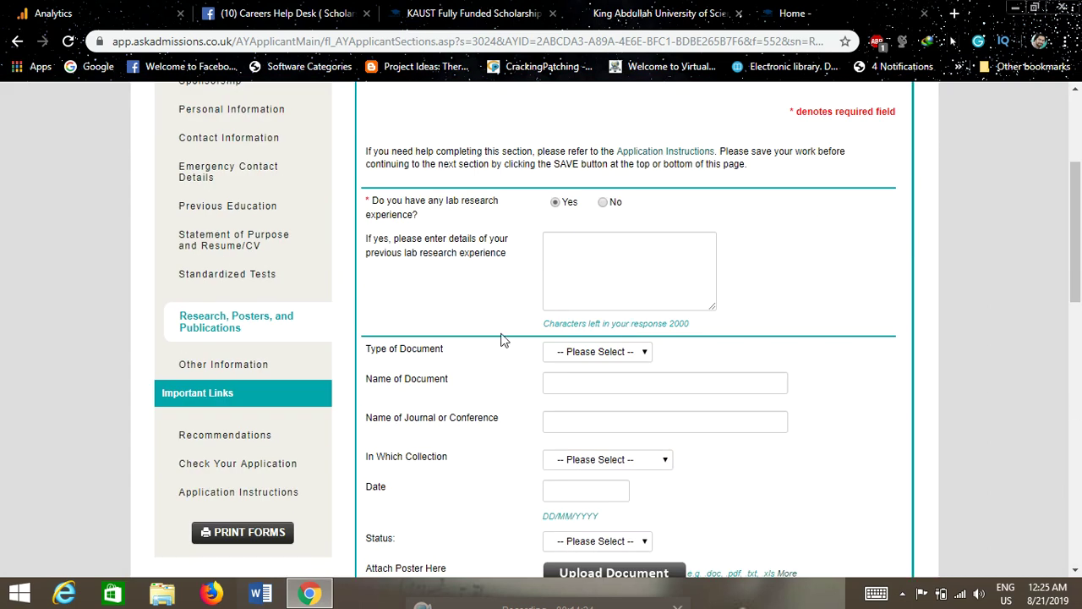
Open the Other Information section and review the KAUST ID, family member employment and How did you hear about KAUST questions
{"action": "left_click", "coordinate": [209, 363]}
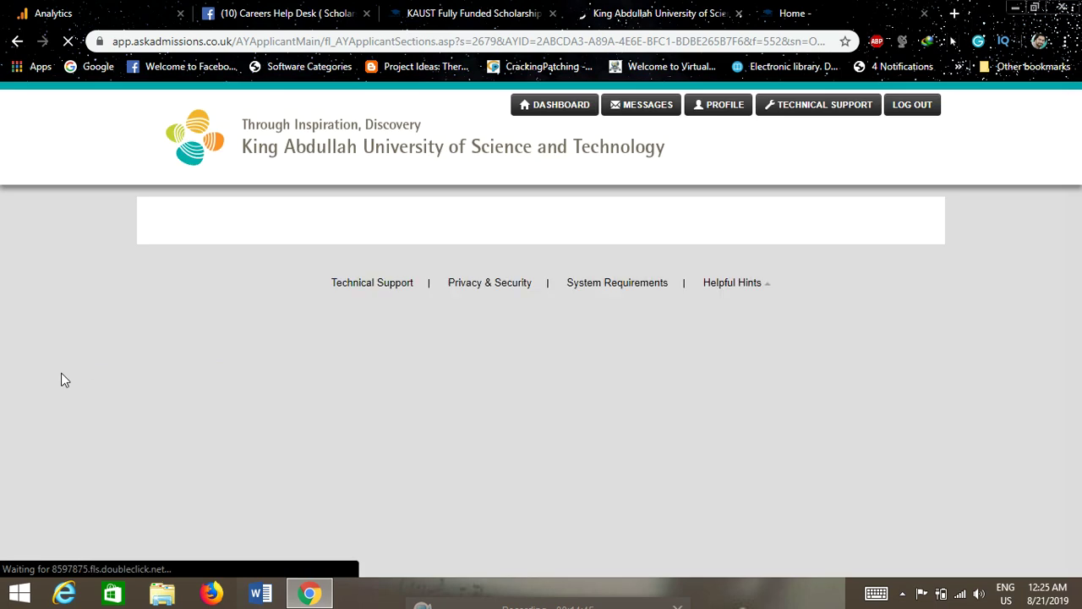
{"action": "scroll", "coordinate": [60, 377], "scroll_direction": "down", "scroll_amount": 1}
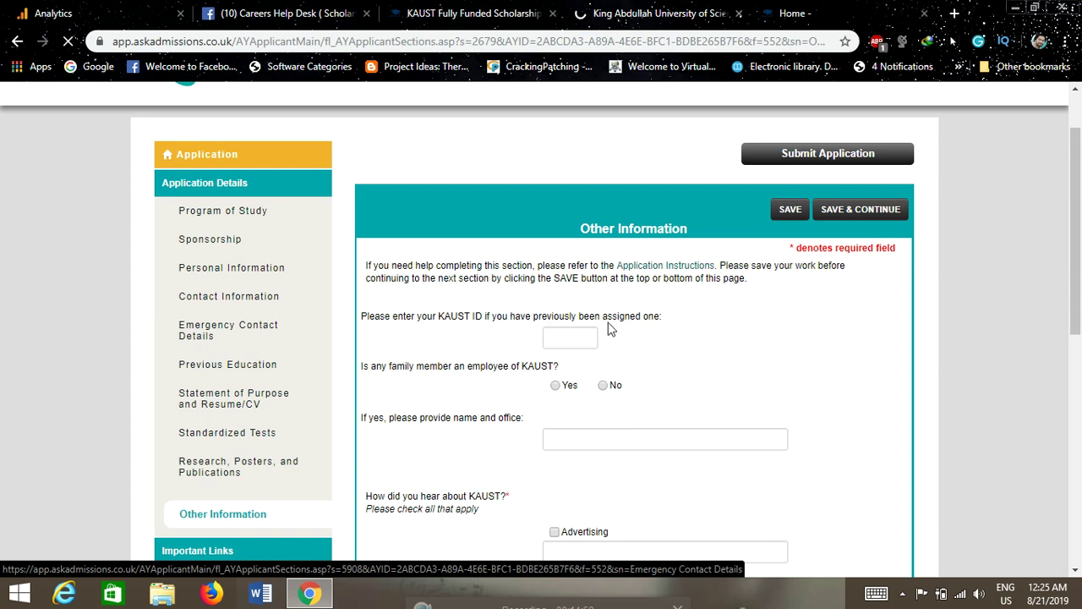
{"action": "scroll", "coordinate": [666, 316], "scroll_direction": "down", "scroll_amount": 1}
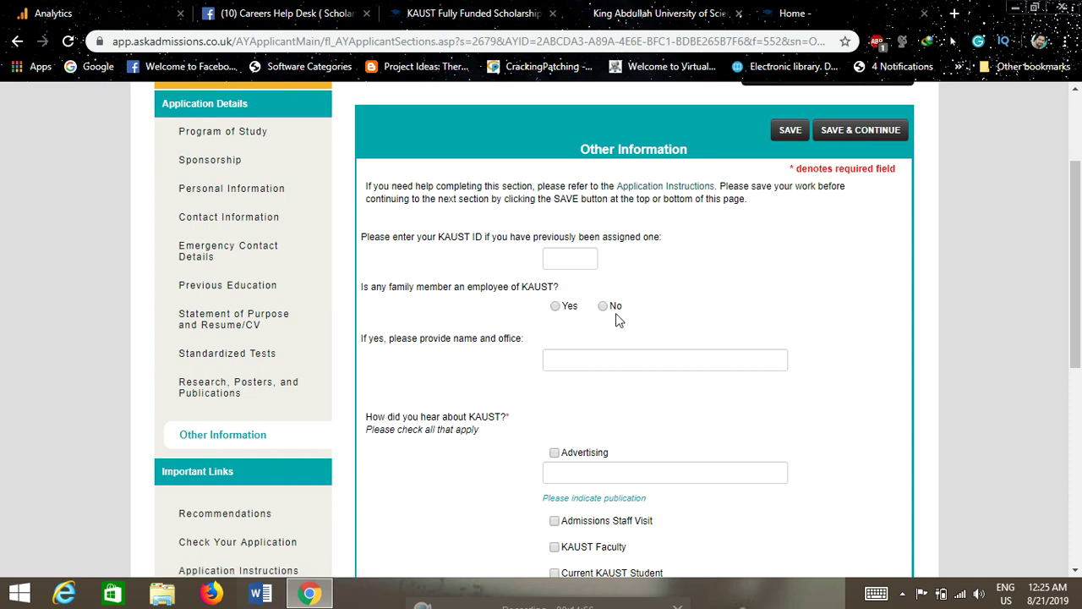
{"action": "scroll", "coordinate": [544, 314], "scroll_direction": "down", "scroll_amount": 1}
{"action": "scroll", "coordinate": [583, 281], "scroll_direction": "down", "scroll_amount": 1}
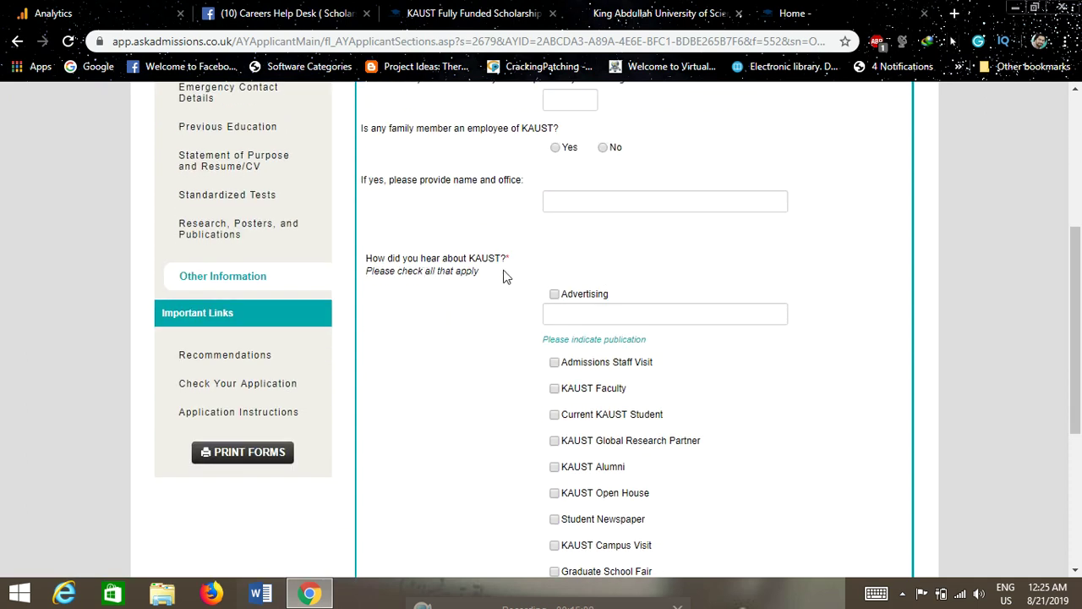
{"action": "scroll", "coordinate": [508, 272], "scroll_direction": "down", "scroll_amount": 1}
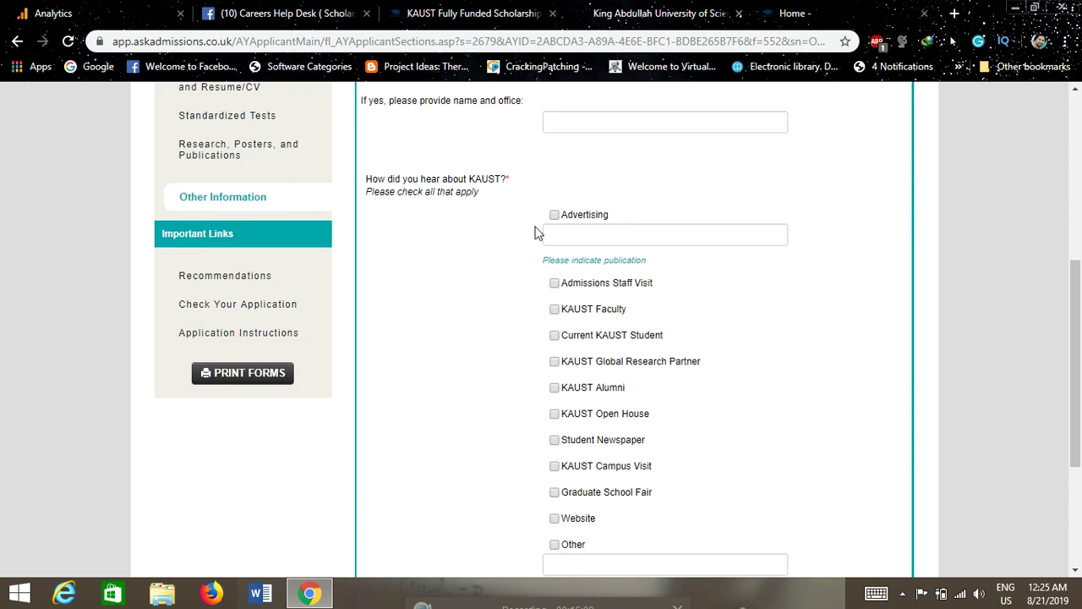
{"action": "scroll", "coordinate": [536, 239], "scroll_direction": "down", "scroll_amount": 1}
{"action": "scroll", "coordinate": [558, 292], "scroll_direction": "down", "scroll_amount": 2}
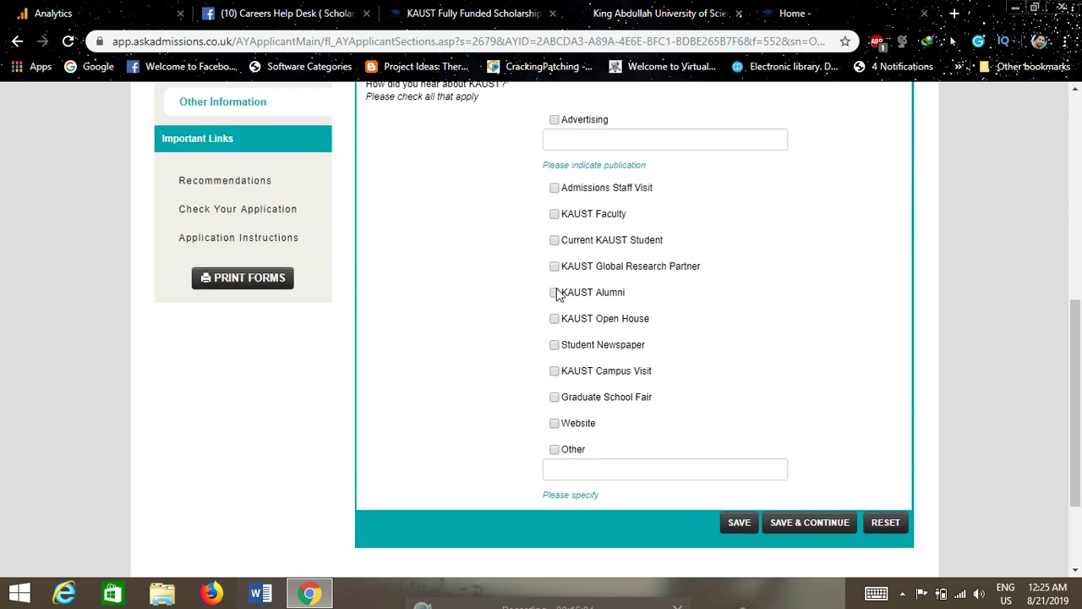
Recheck the Other Information page and locate the Important Links and the option to submit the application
{"action": "scroll", "coordinate": [519, 358], "scroll_direction": "up", "scroll_amount": 4}
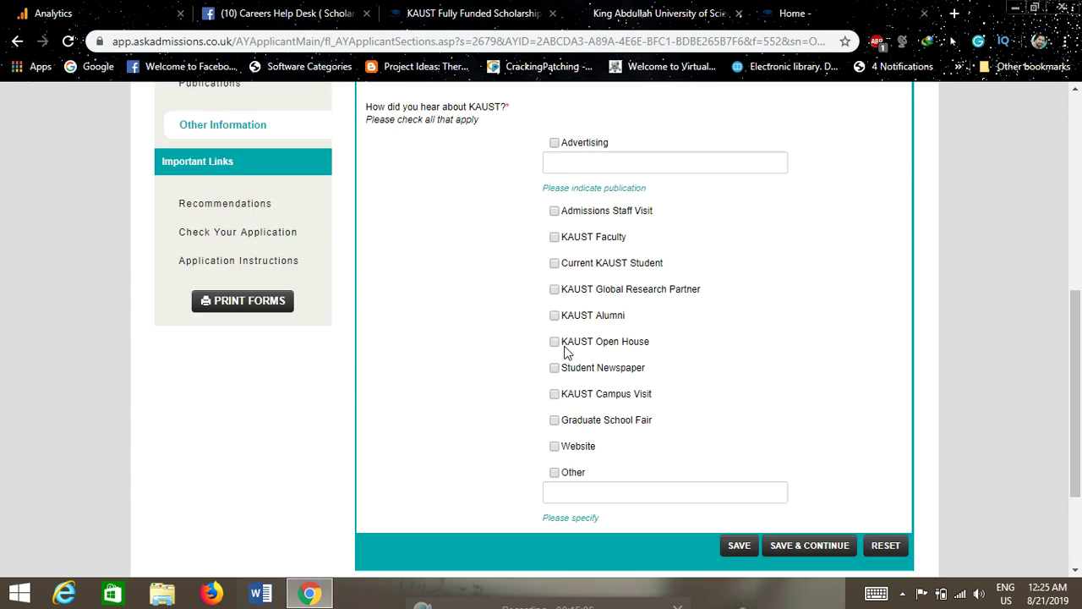
{"action": "scroll", "coordinate": [565, 346], "scroll_direction": "up", "scroll_amount": 4}
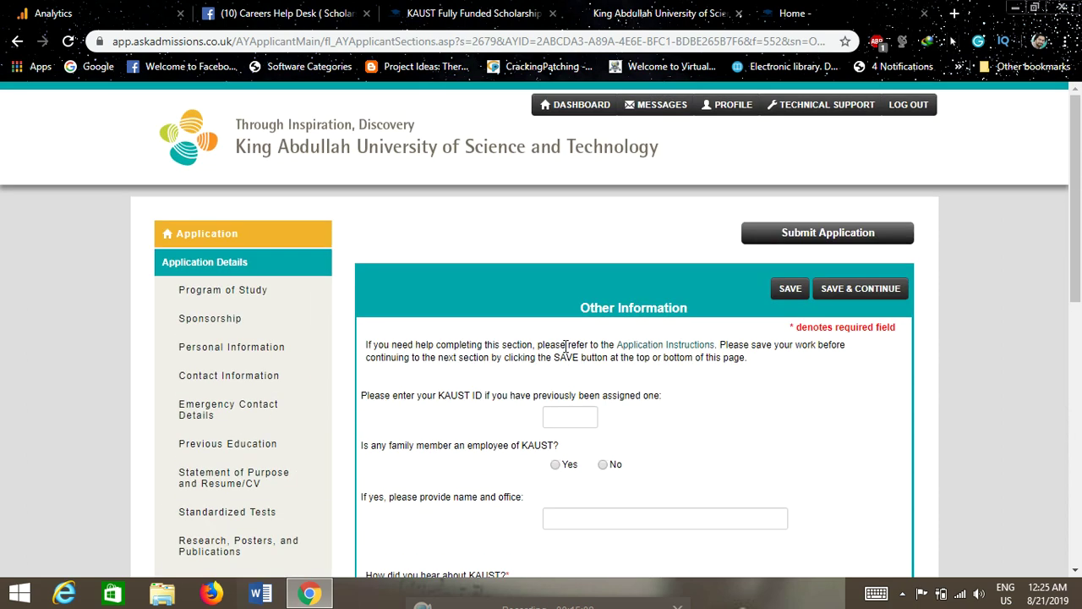
{"action": "scroll", "coordinate": [565, 346], "scroll_direction": "down", "scroll_amount": 2}
{"action": "scroll", "coordinate": [565, 347], "scroll_direction": "down", "scroll_amount": 6}
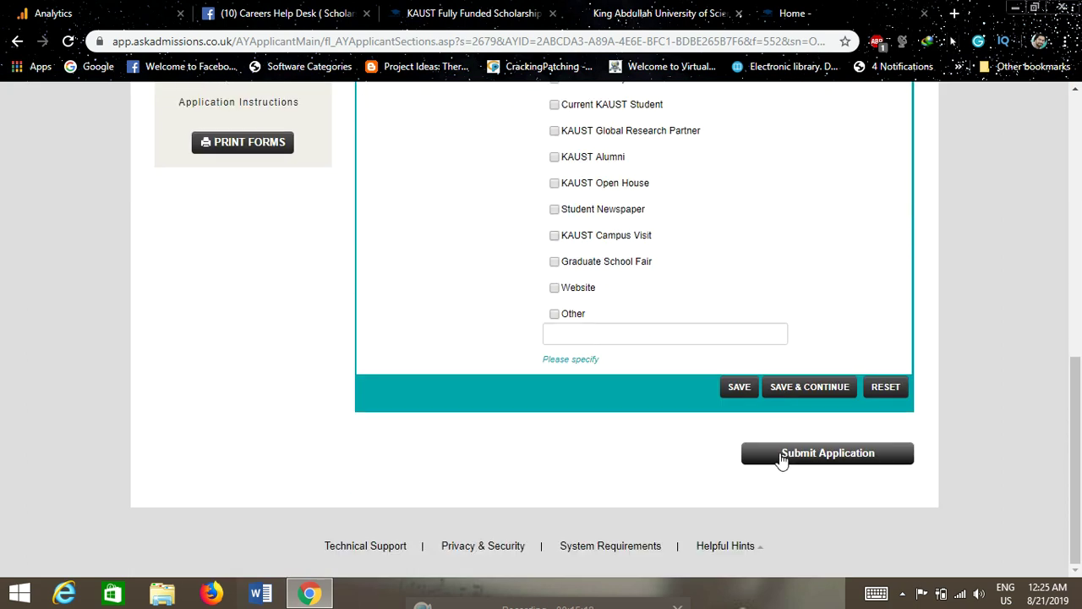
{"action": "scroll", "coordinate": [673, 421], "scroll_direction": "up", "scroll_amount": 4}
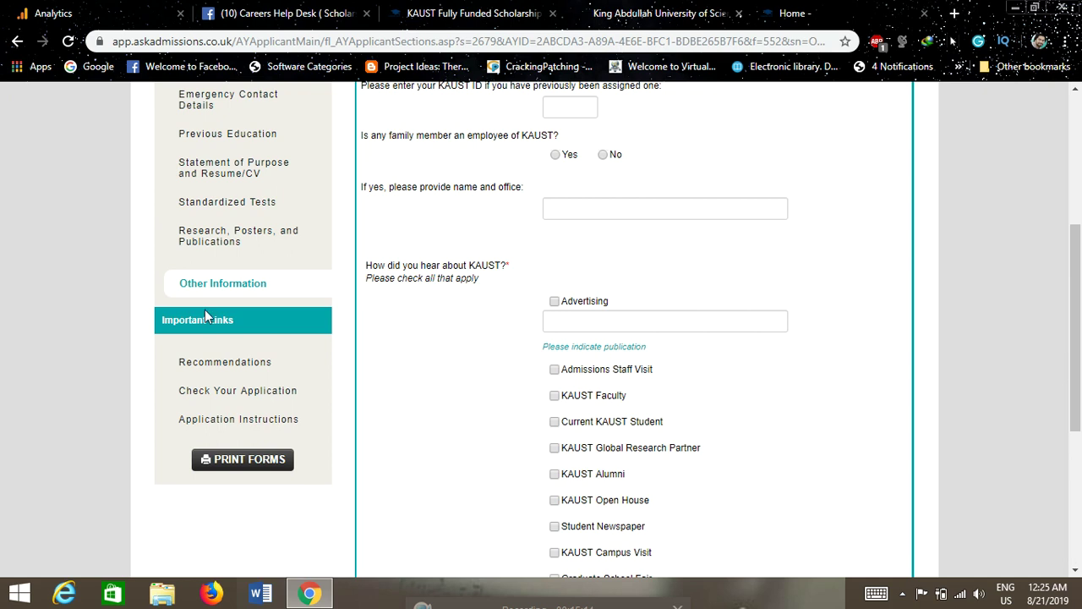
{"action": "scroll", "coordinate": [645, 315], "scroll_direction": "down", "scroll_amount": 3}
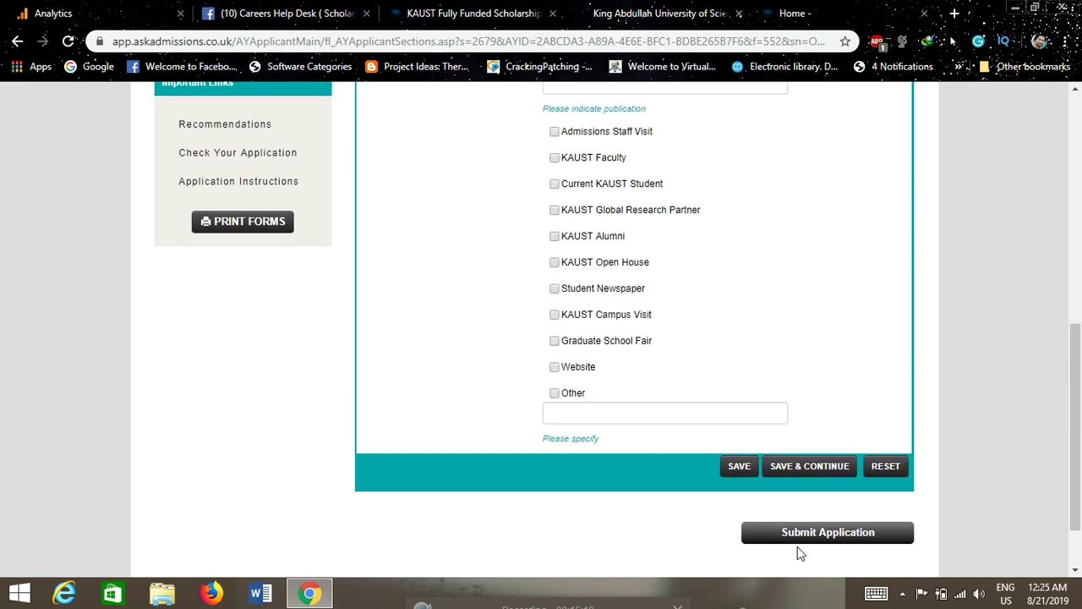
Open the Recommendations section, go to its Recommendation Provider List, and start adding a new provider
{"action": "scroll", "coordinate": [427, 380], "scroll_direction": "up", "scroll_amount": 1}
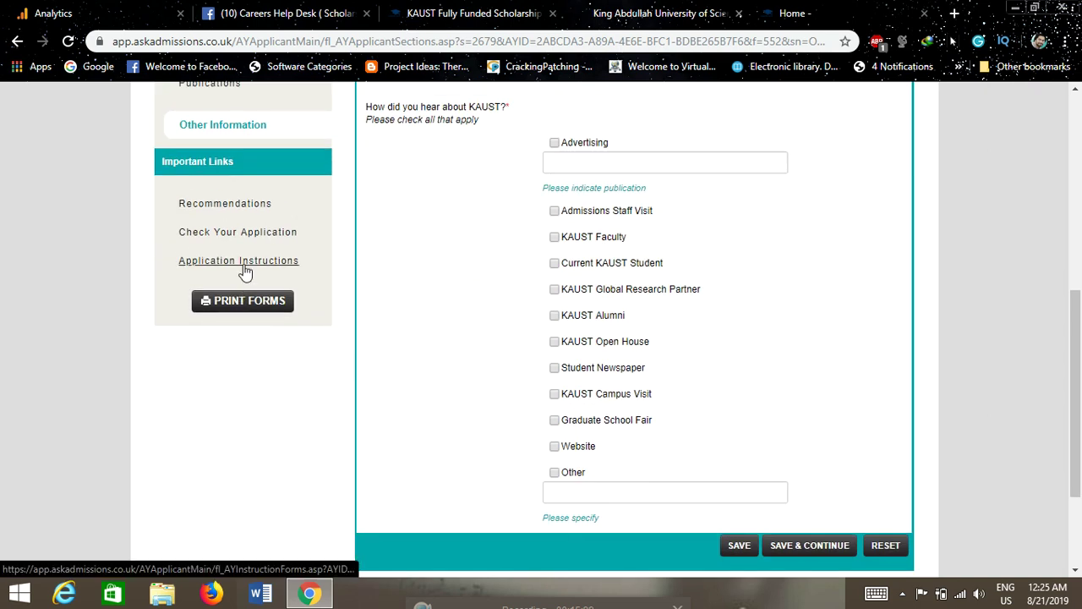
{"action": "left_click", "coordinate": [235, 215]}
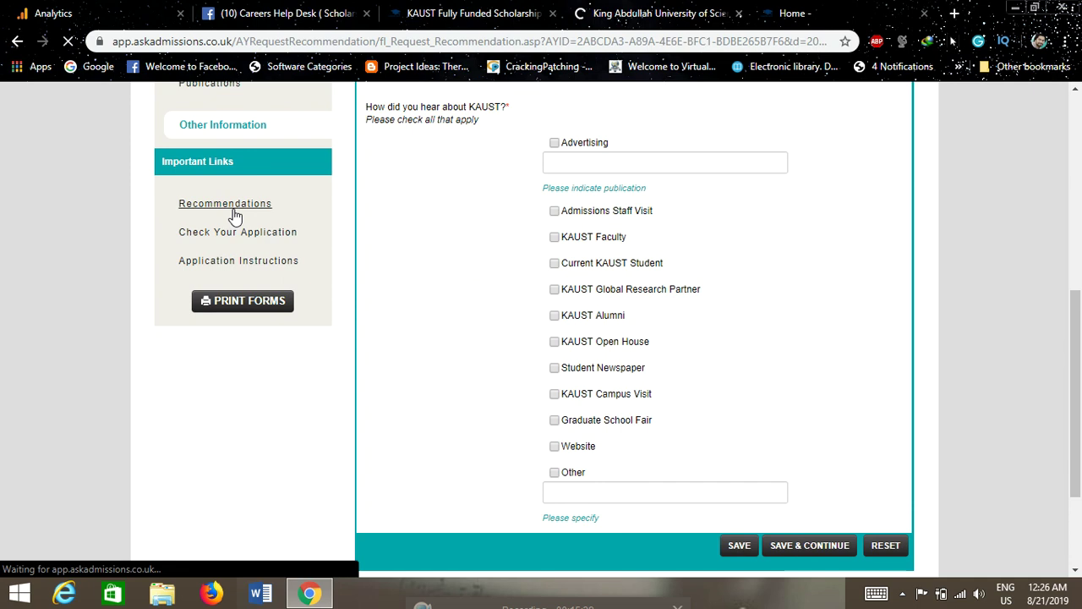
{"action": "scroll", "coordinate": [543, 370], "scroll_direction": "down", "scroll_amount": 2}
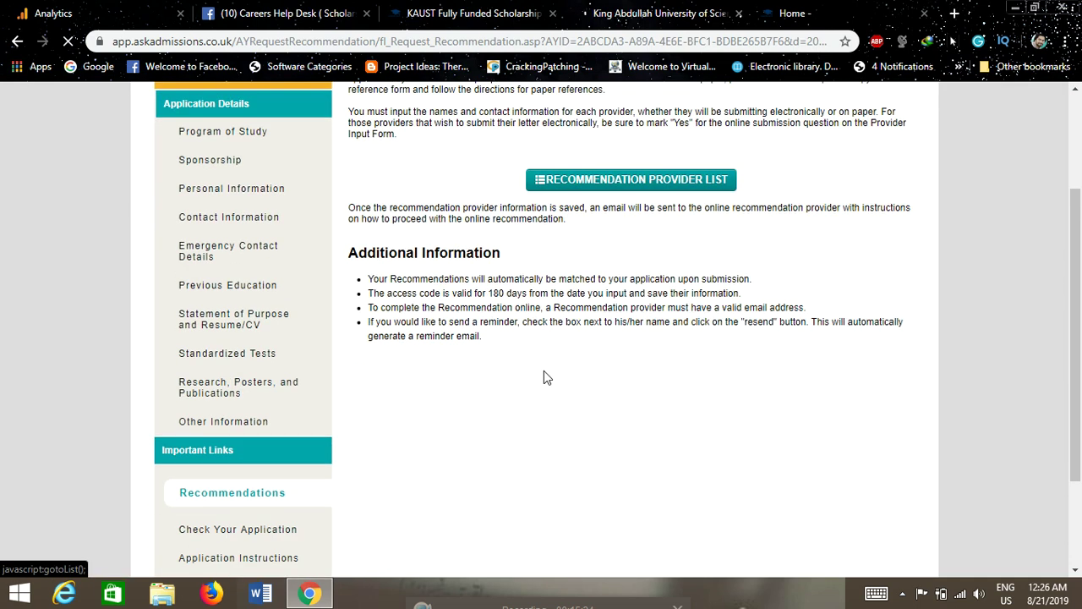
{"action": "left_click", "coordinate": [627, 177]}
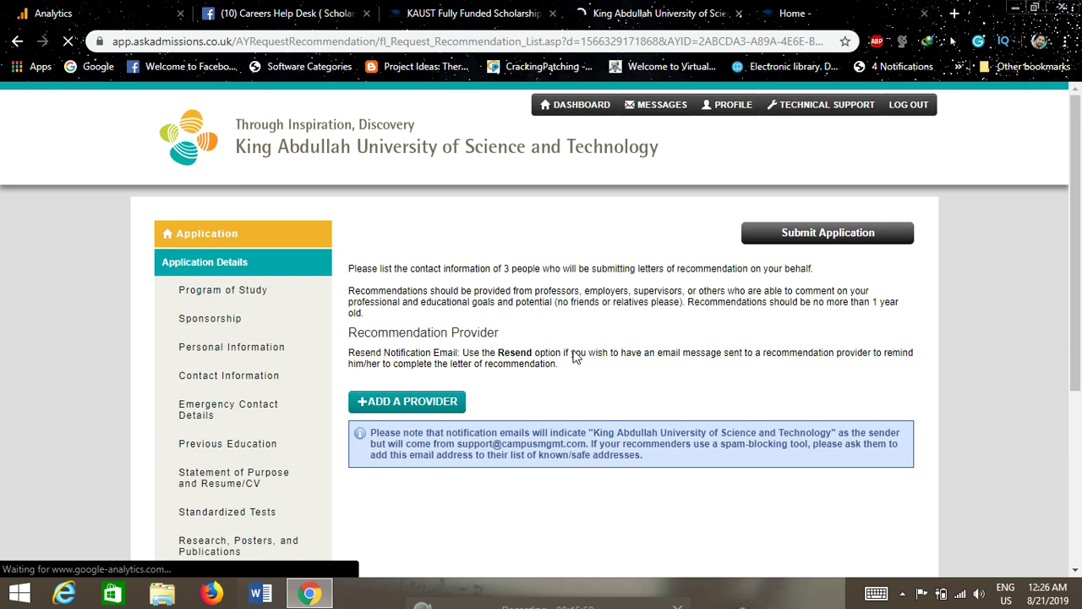
{"action": "scroll", "coordinate": [562, 355], "scroll_direction": "down", "scroll_amount": 2}
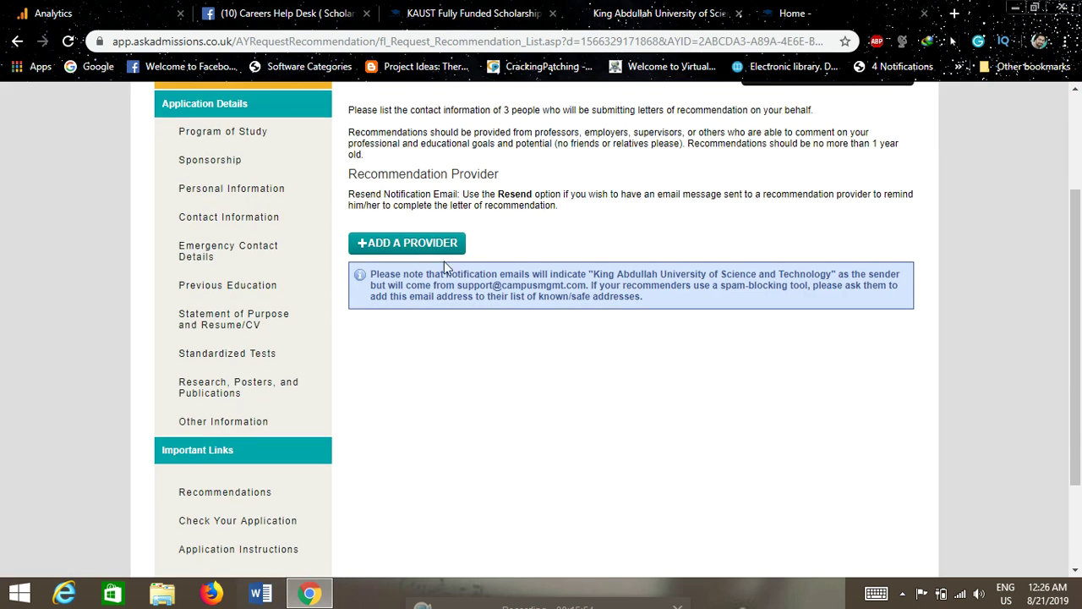
{"action": "left_click", "coordinate": [405, 253]}
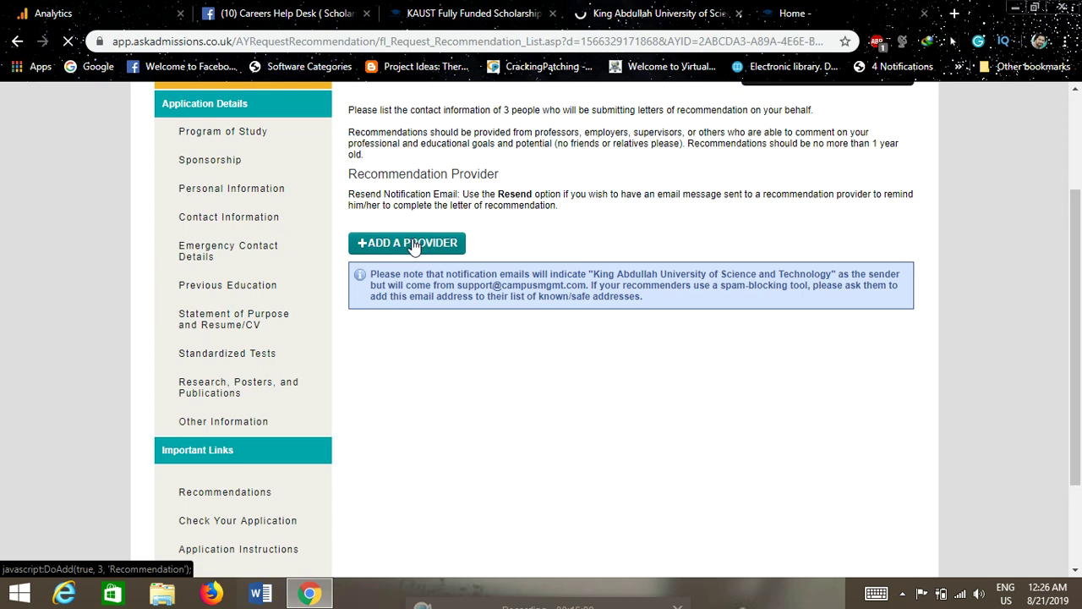
{"action": "left_click", "coordinate": [413, 244]}
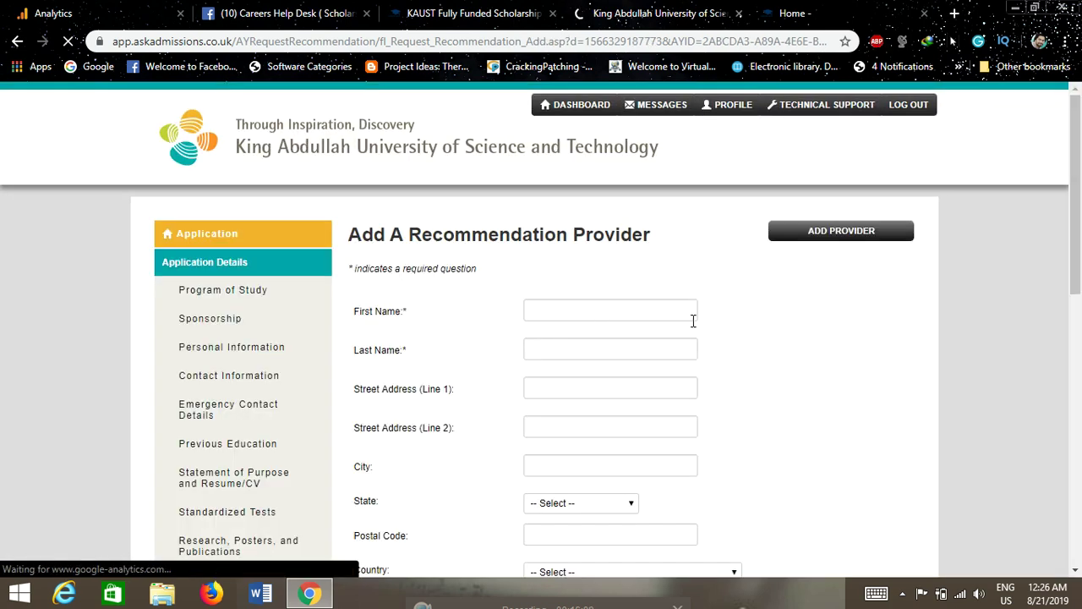
Examine the Add A Recommendation Provider form, including the contact fields, online letter submission question and personal note box
{"action": "scroll", "coordinate": [642, 254], "scroll_direction": "down", "scroll_amount": 2}
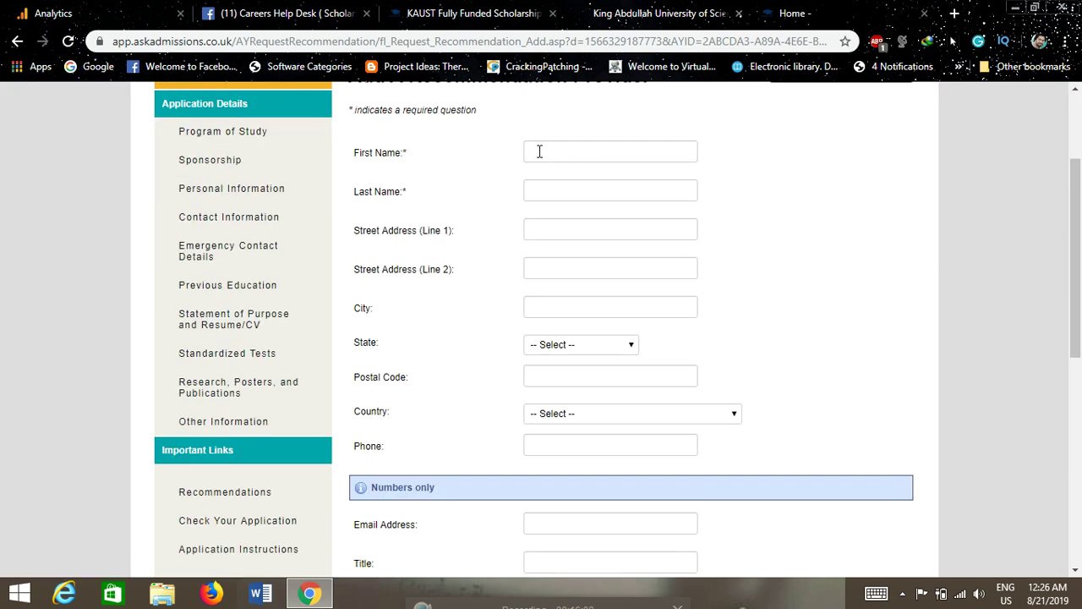
{"action": "scroll", "coordinate": [543, 149], "scroll_direction": "up", "scroll_amount": 1}
{"action": "scroll", "coordinate": [548, 154], "scroll_direction": "down", "scroll_amount": 1}
{"action": "scroll", "coordinate": [572, 255], "scroll_direction": "down", "scroll_amount": 1}
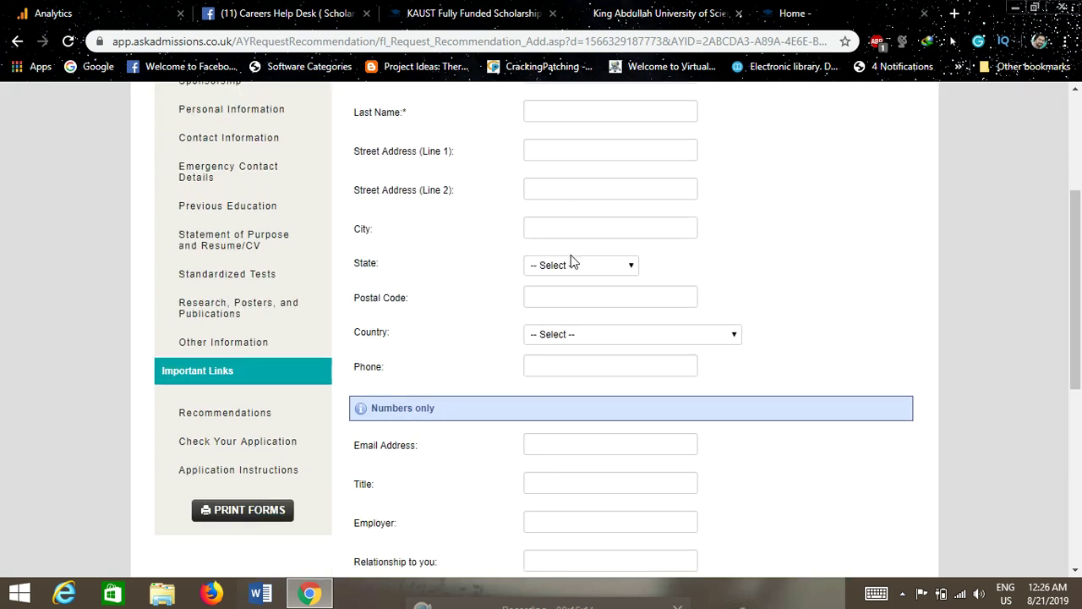
{"action": "scroll", "coordinate": [573, 262], "scroll_direction": "down", "scroll_amount": 1}
{"action": "scroll", "coordinate": [574, 271], "scroll_direction": "down", "scroll_amount": 1}
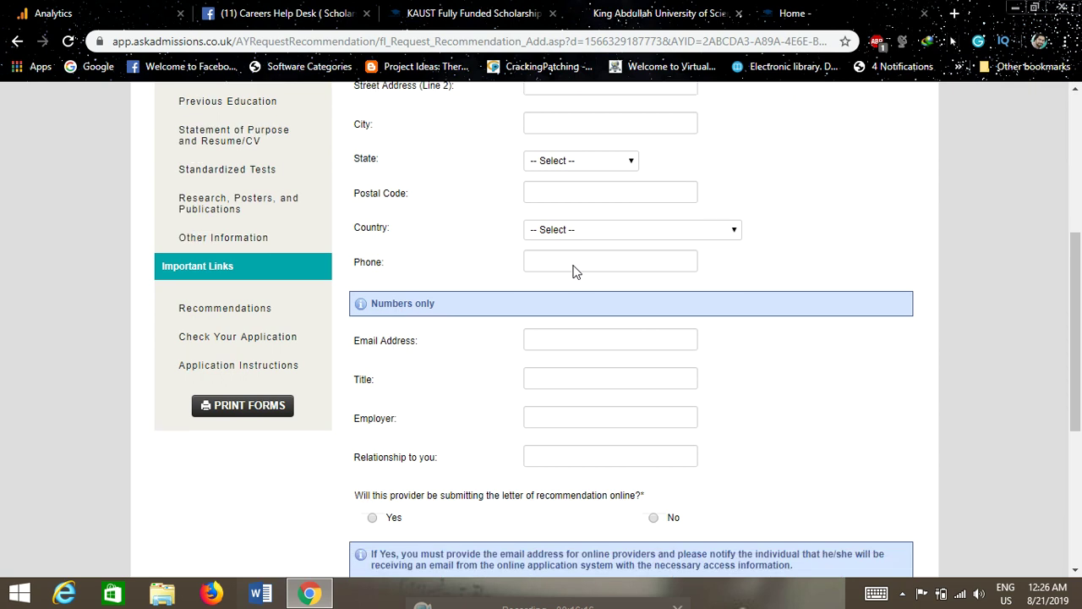
{"action": "scroll", "coordinate": [566, 307], "scroll_direction": "down", "scroll_amount": 3}
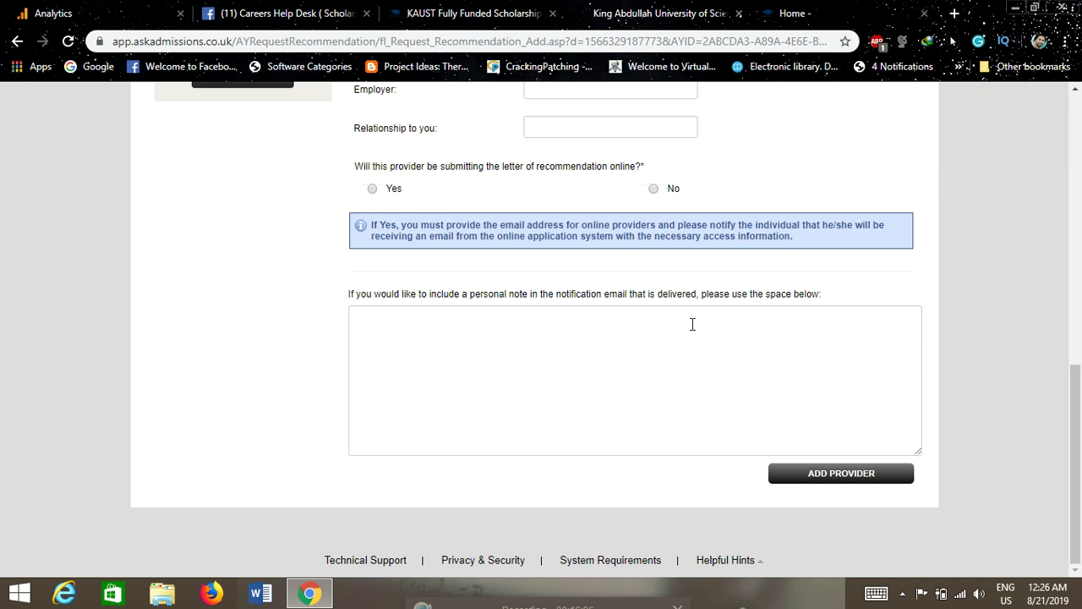
{"action": "scroll", "coordinate": [575, 364], "scroll_direction": "up", "scroll_amount": 5}
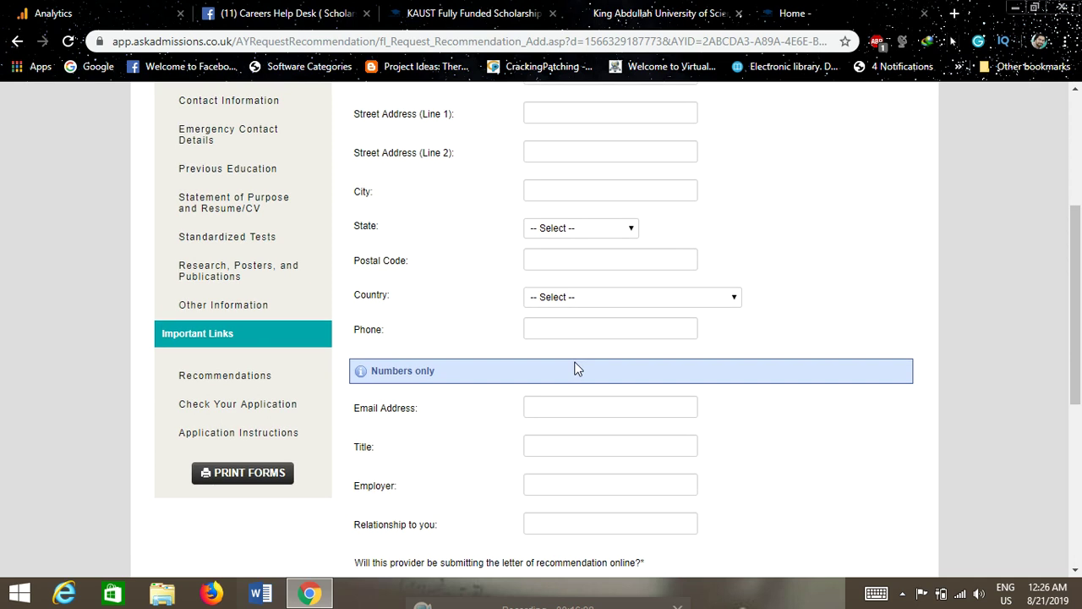
{"action": "scroll", "coordinate": [575, 369], "scroll_direction": "down", "scroll_amount": 2}
Open Check Your Application and compare the required questions still to complete with the application's section links
{"action": "left_click", "coordinate": [243, 246]}
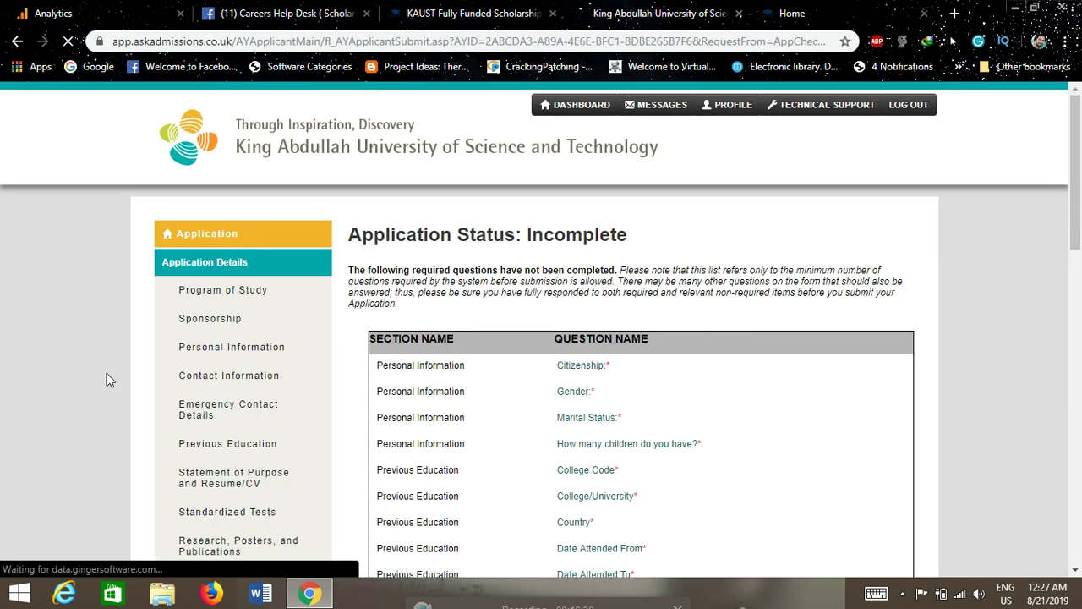
{"action": "scroll", "coordinate": [99, 372], "scroll_direction": "down", "scroll_amount": 3}
{"action": "scroll", "coordinate": [99, 372], "scroll_direction": "up", "scroll_amount": 3}
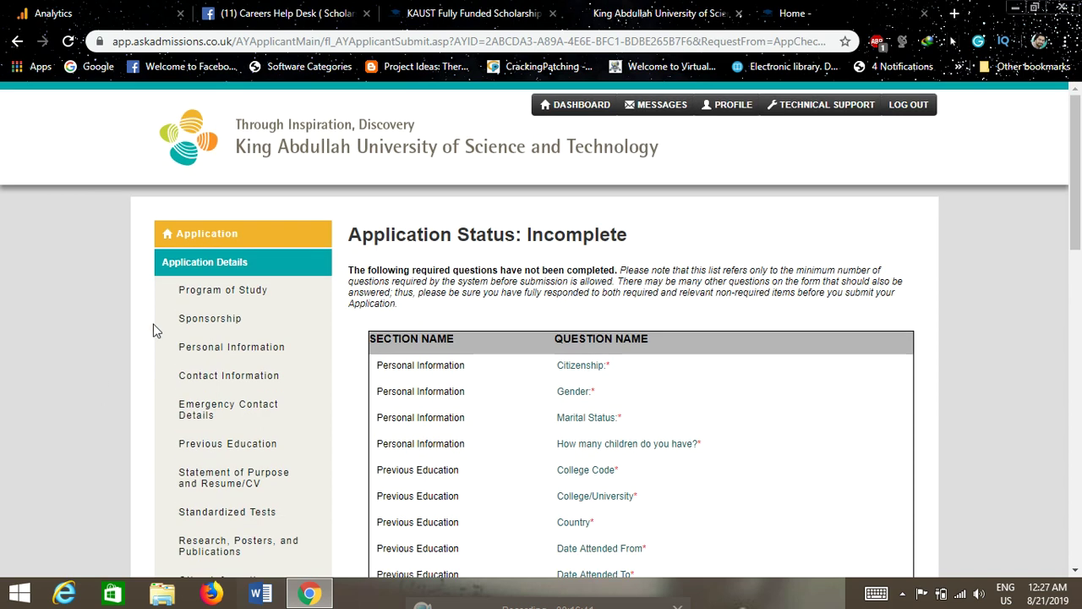
{"action": "scroll", "coordinate": [197, 307], "scroll_direction": "down", "scroll_amount": 4}
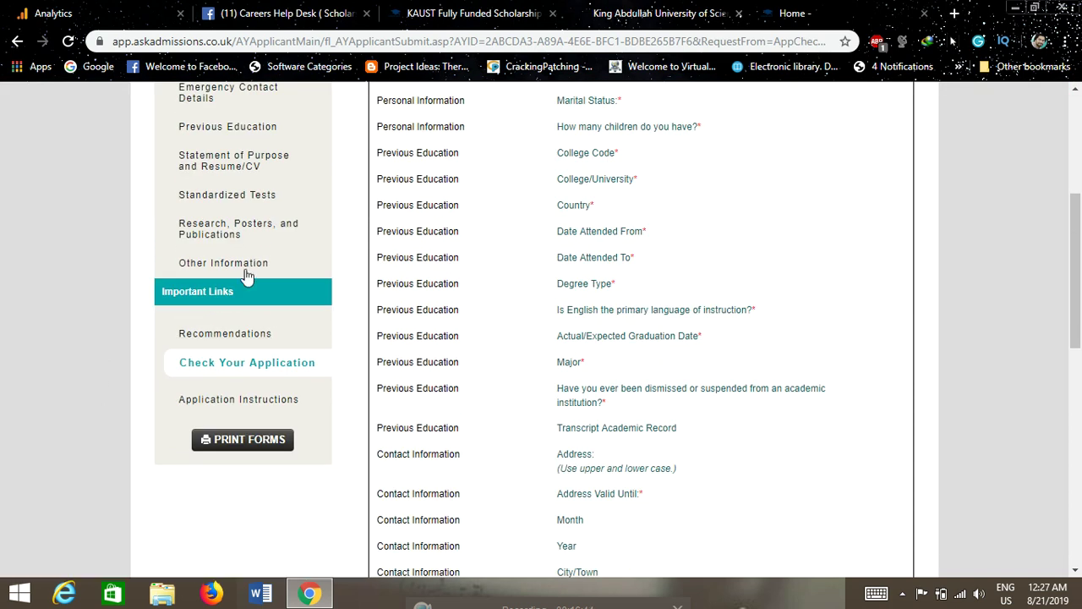
{"action": "scroll", "coordinate": [88, 254], "scroll_direction": "up", "scroll_amount": 3}
{"action": "scroll", "coordinate": [121, 285], "scroll_direction": "up", "scroll_amount": 2}
{"action": "scroll", "coordinate": [133, 282], "scroll_direction": "down", "scroll_amount": 5}
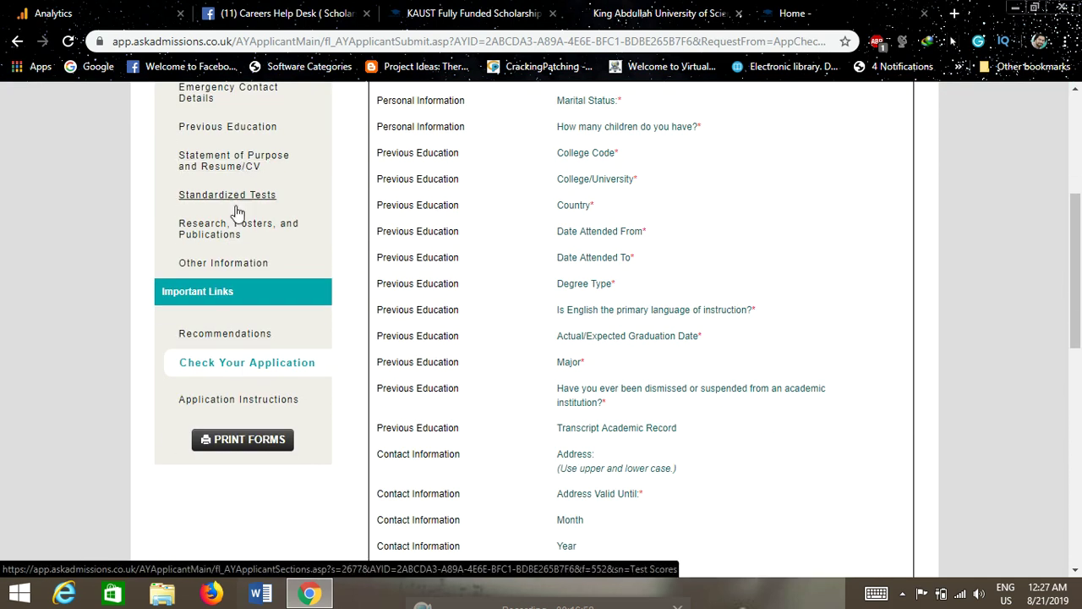
{"action": "scroll", "coordinate": [116, 322], "scroll_direction": "down", "scroll_amount": 1}
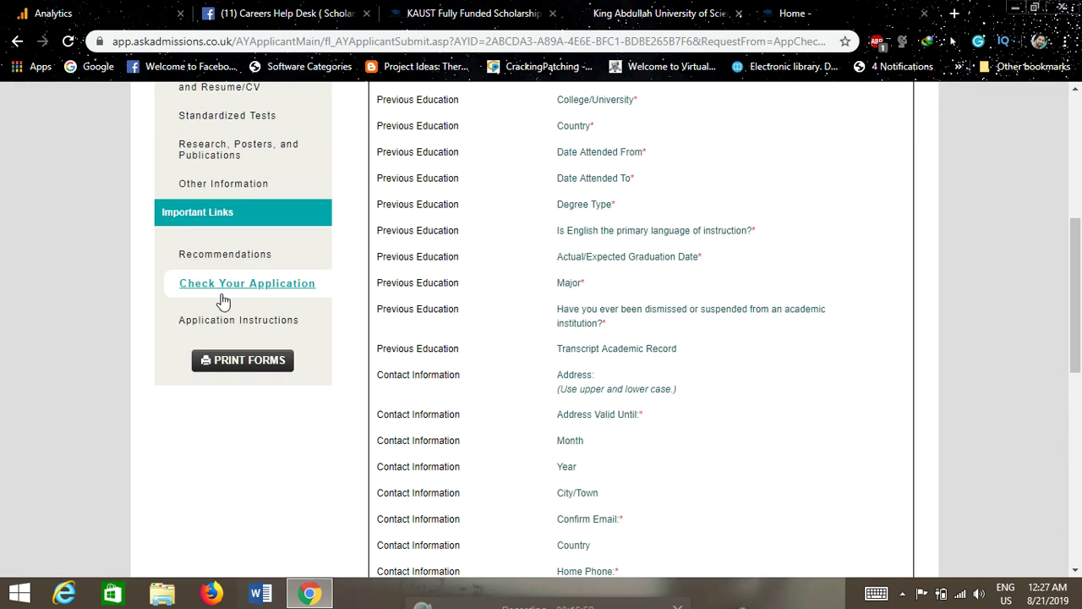
{"action": "scroll", "coordinate": [775, 425], "scroll_direction": "up", "scroll_amount": 3}
{"action": "scroll", "coordinate": [683, 394], "scroll_direction": "up", "scroll_amount": 3}
Read through the whole list of outstanding required questions, from Personal Information down to the recommendations entry
{"action": "scroll", "coordinate": [681, 394], "scroll_direction": "down", "scroll_amount": 9}
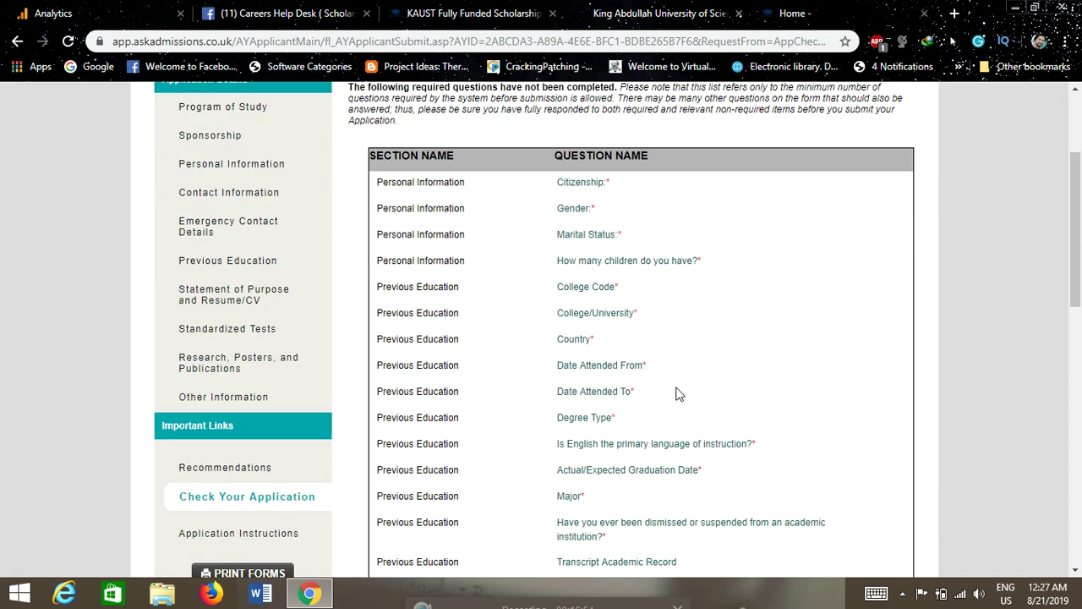
{"action": "scroll", "coordinate": [675, 394], "scroll_direction": "down", "scroll_amount": 3}
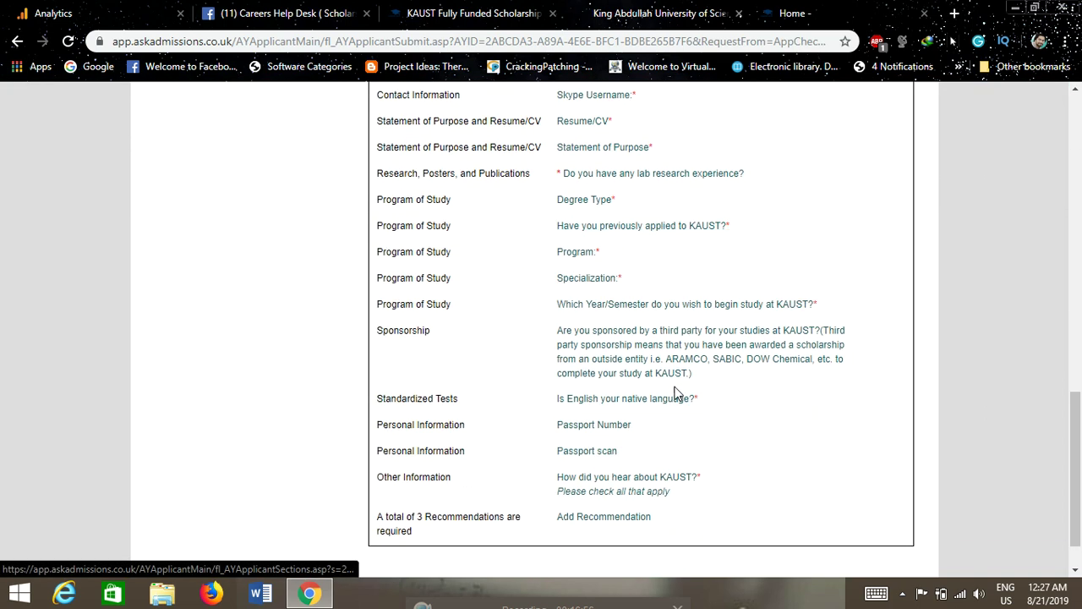
{"action": "scroll", "coordinate": [674, 389], "scroll_direction": "down", "scroll_amount": 1}
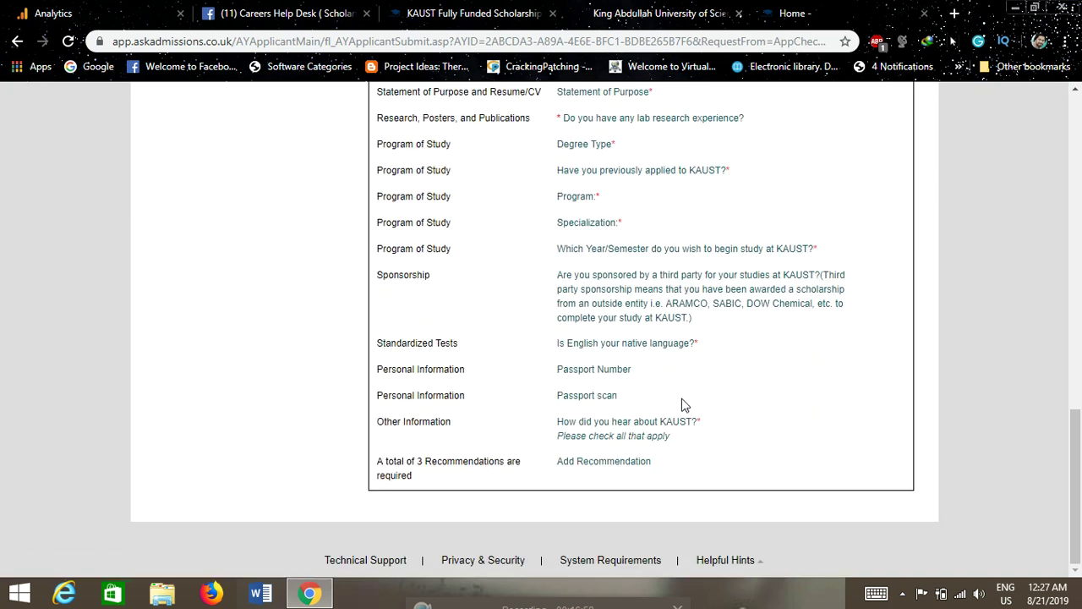
{"action": "scroll", "coordinate": [683, 406], "scroll_direction": "up", "scroll_amount": 5}
{"action": "scroll", "coordinate": [683, 406], "scroll_direction": "up", "scroll_amount": 4}
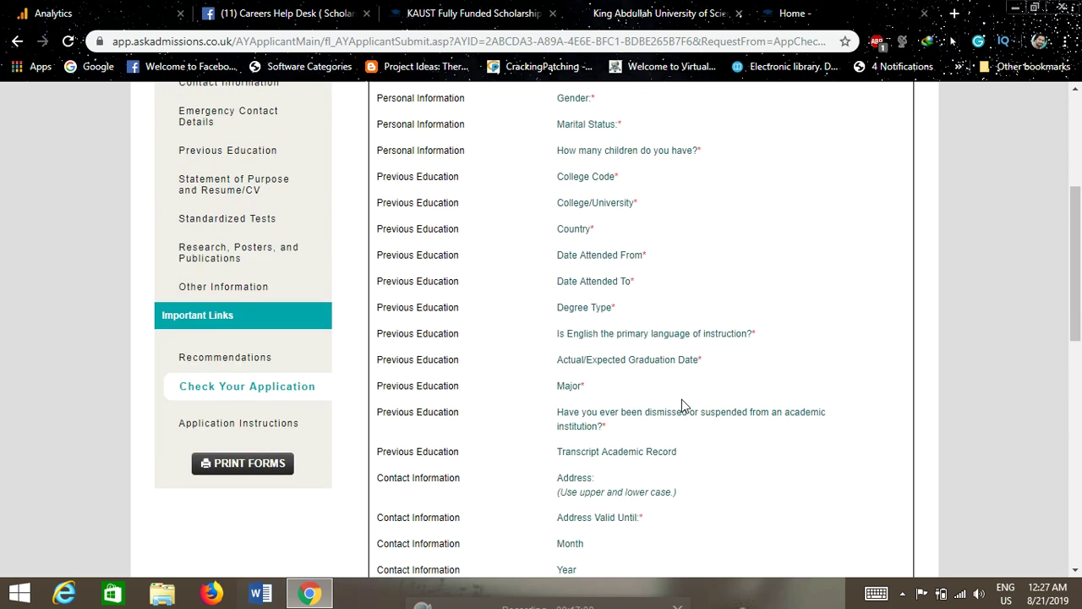
{"action": "scroll", "coordinate": [683, 408], "scroll_direction": "down", "scroll_amount": 10}
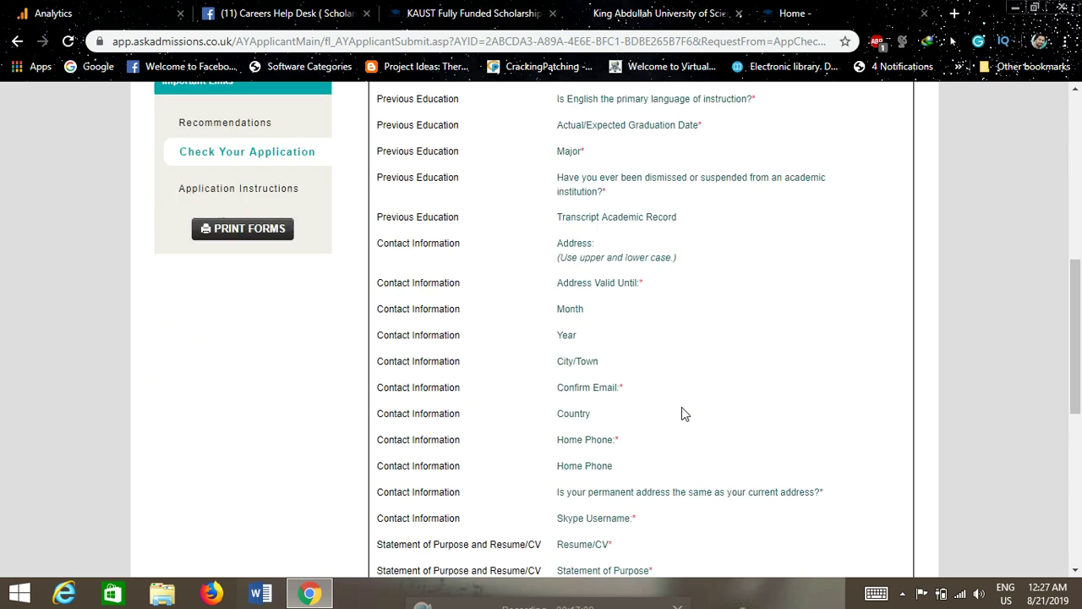
{"action": "scroll", "coordinate": [681, 407], "scroll_direction": "up", "scroll_amount": 5}
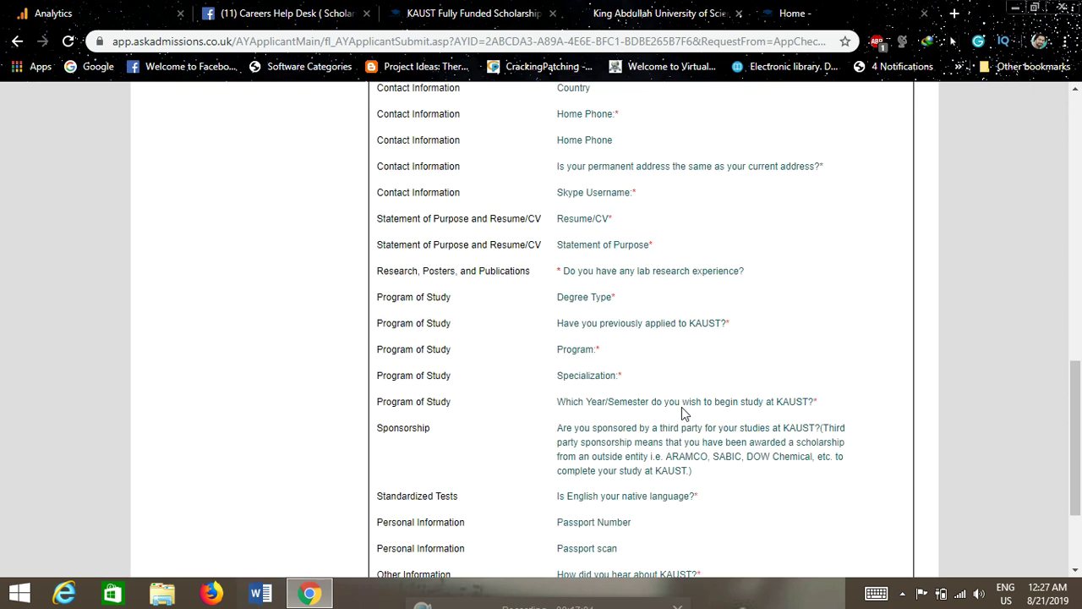
{"action": "scroll", "coordinate": [683, 413], "scroll_direction": "up", "scroll_amount": 2}
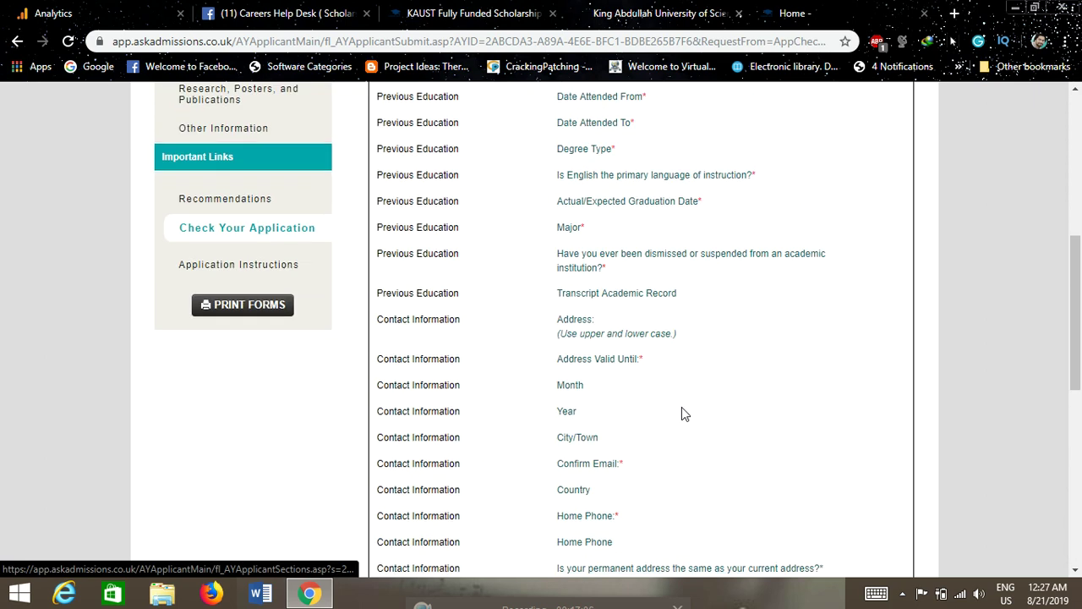
Open the Application Instructions page and review its general instructions on documents, required fields and saving
{"action": "left_click", "coordinate": [263, 269]}
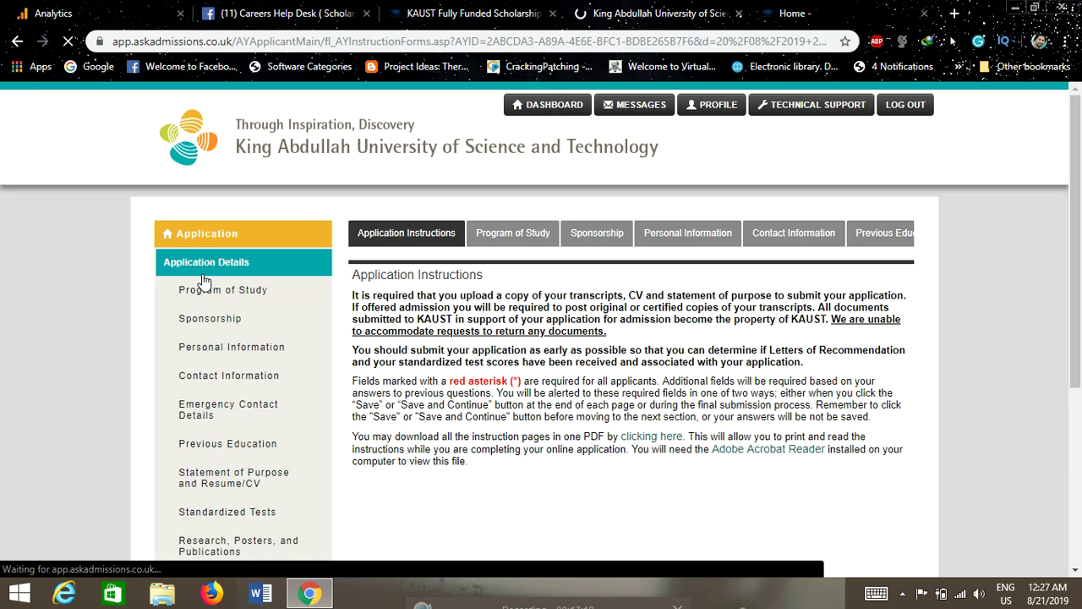
{"action": "scroll", "coordinate": [51, 334], "scroll_direction": "down", "scroll_amount": 1}
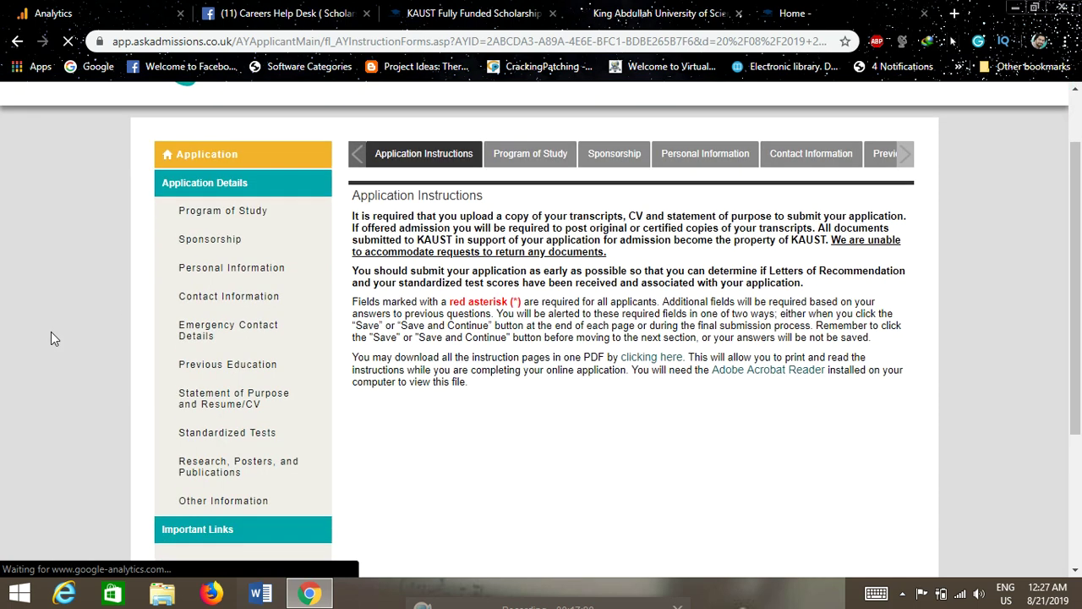
{"action": "scroll", "coordinate": [124, 369], "scroll_direction": "down", "scroll_amount": 2}
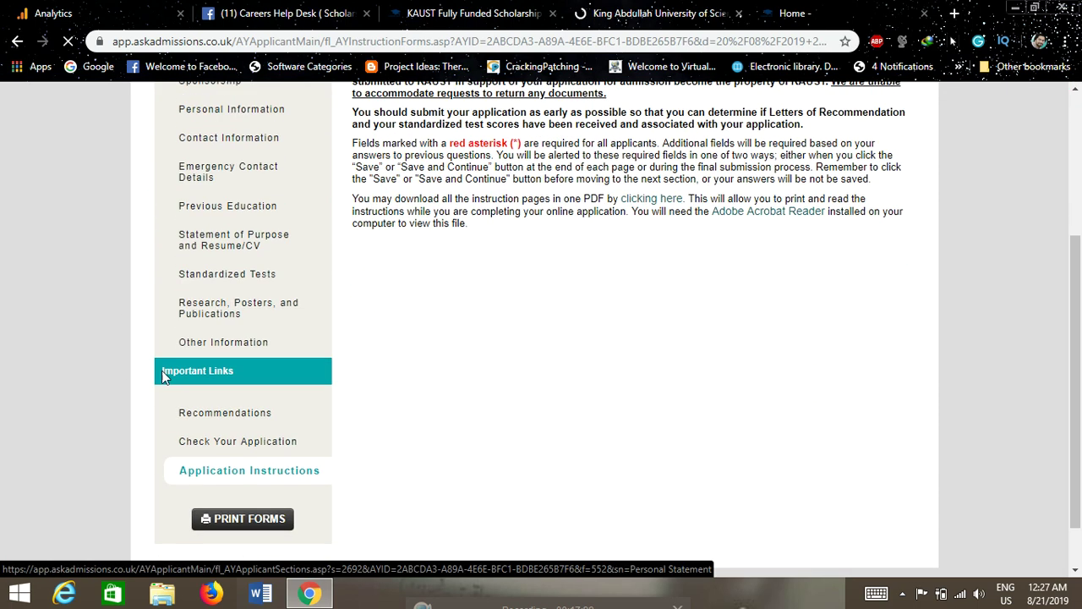
{"action": "scroll", "coordinate": [457, 389], "scroll_direction": "up", "scroll_amount": 3}
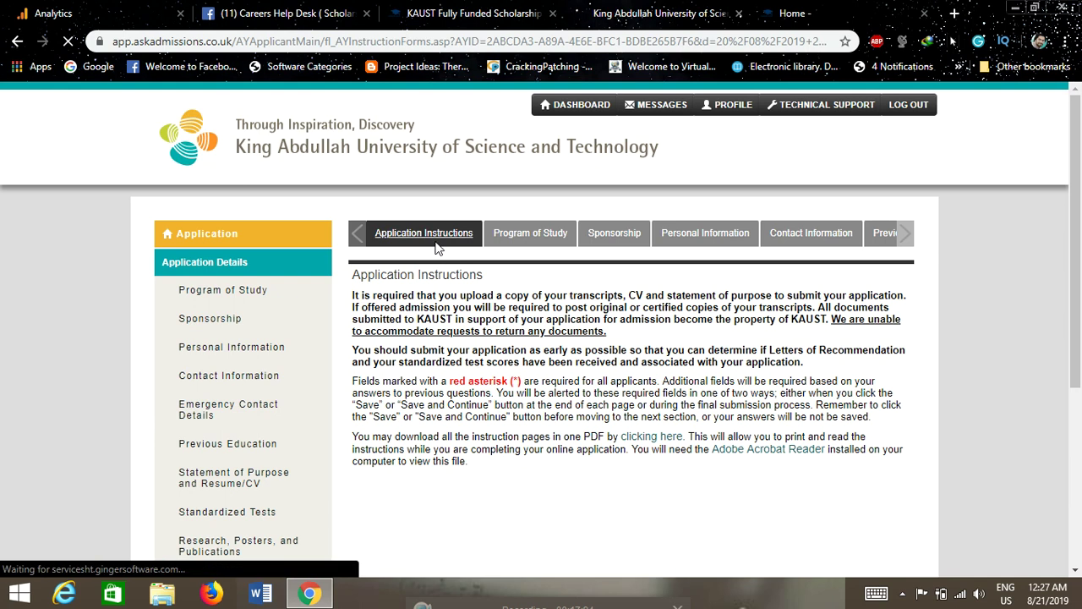
Browse the instructions for Program of Study, Sponsorship, Personal Information, Contact Information and Previous Education
{"action": "left_click", "coordinate": [518, 237]}
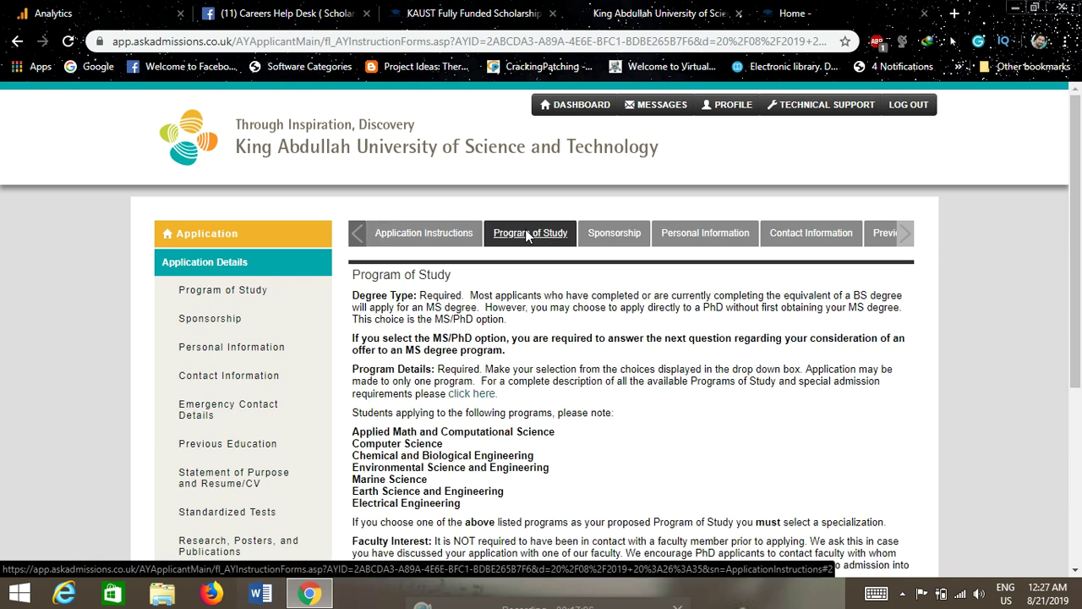
{"action": "left_click", "coordinate": [618, 238]}
{"action": "left_click", "coordinate": [706, 234]}
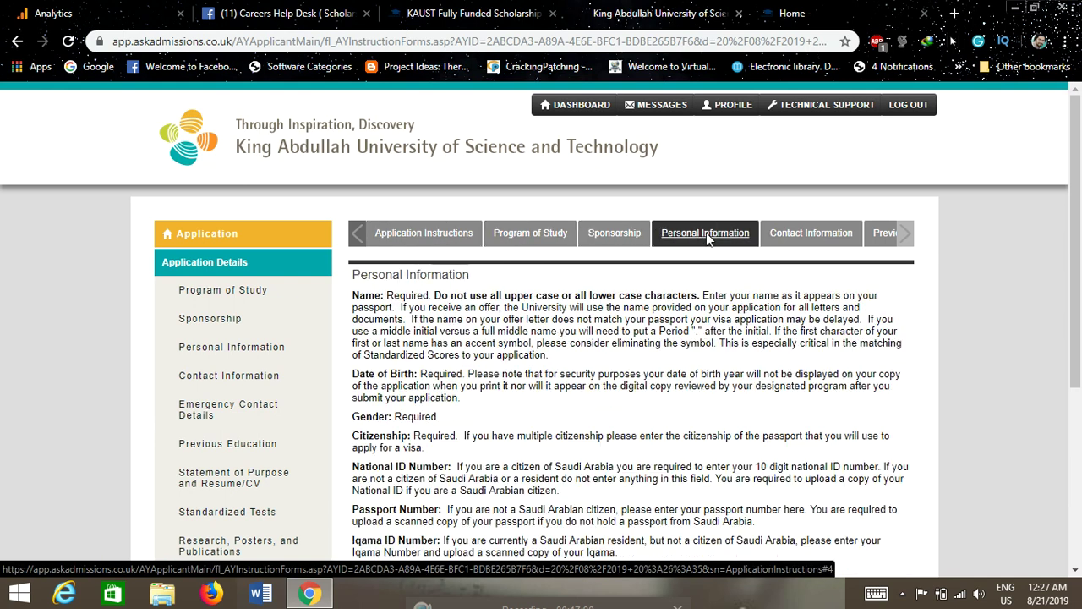
{"action": "left_click", "coordinate": [812, 237]}
{"action": "left_click", "coordinate": [881, 234]}
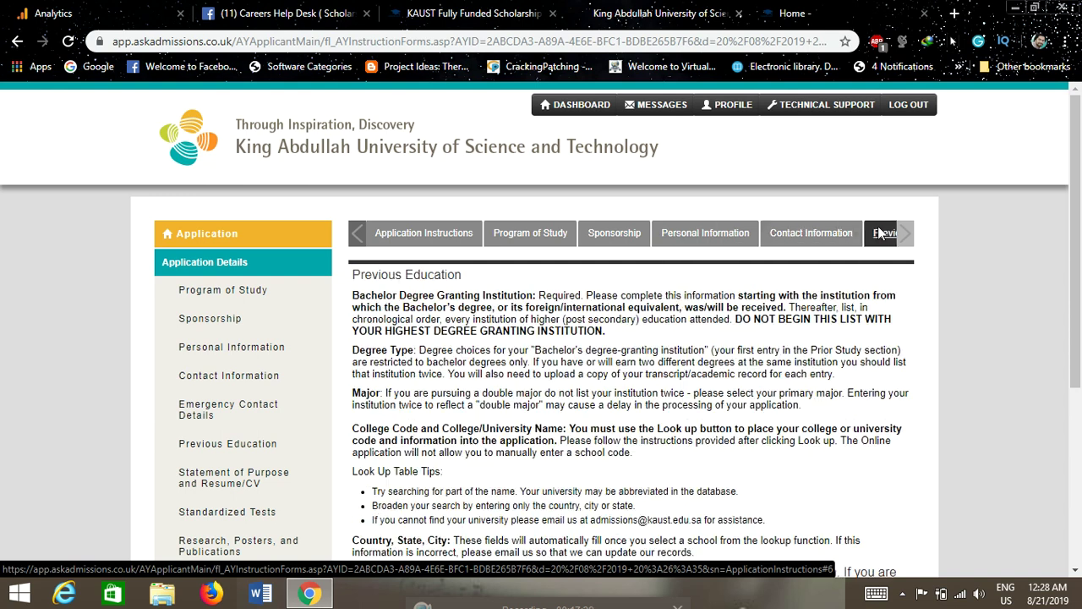
{"action": "scroll", "coordinate": [784, 323], "scroll_direction": "down", "scroll_amount": 4}
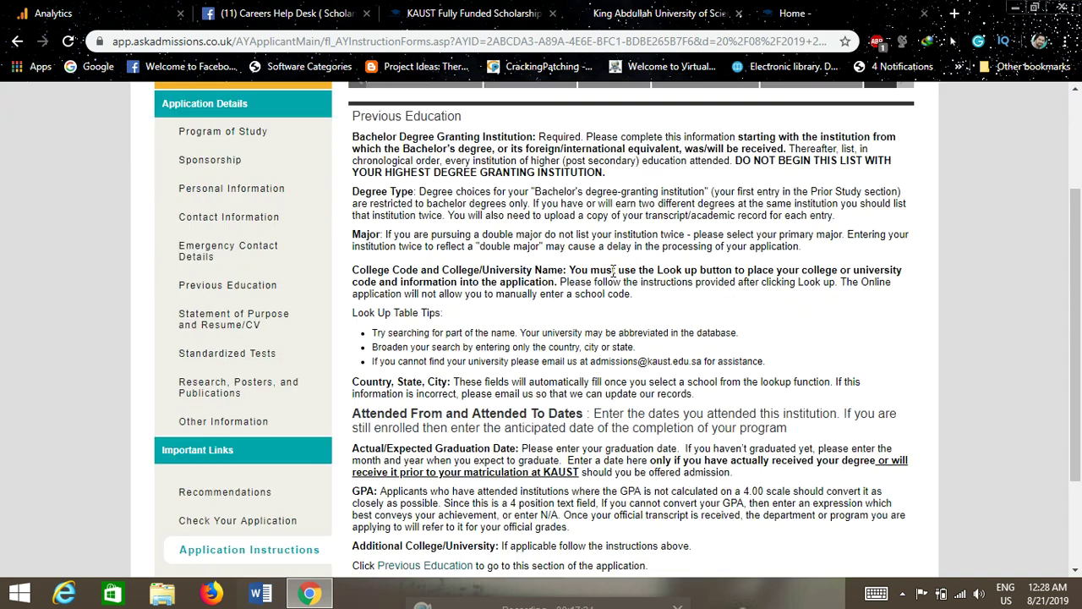
{"action": "scroll", "coordinate": [613, 270], "scroll_direction": "up", "scroll_amount": 1}
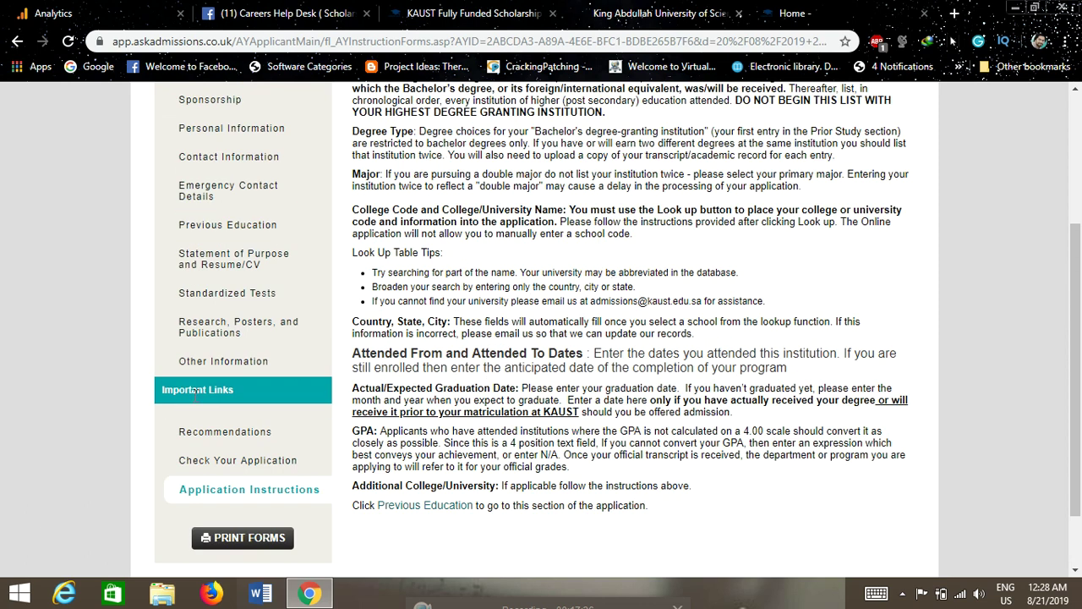
{"action": "scroll", "coordinate": [251, 467], "scroll_direction": "up", "scroll_amount": 3}
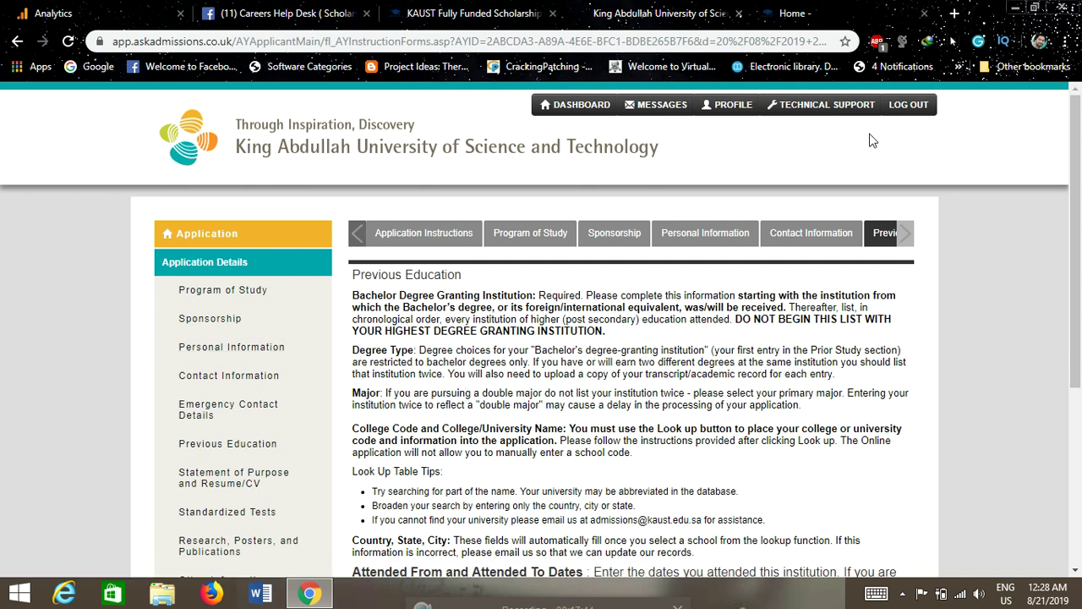
Try to return to the Application home page and reload the KAUST admissions site
{"action": "left_click", "coordinate": [214, 239]}
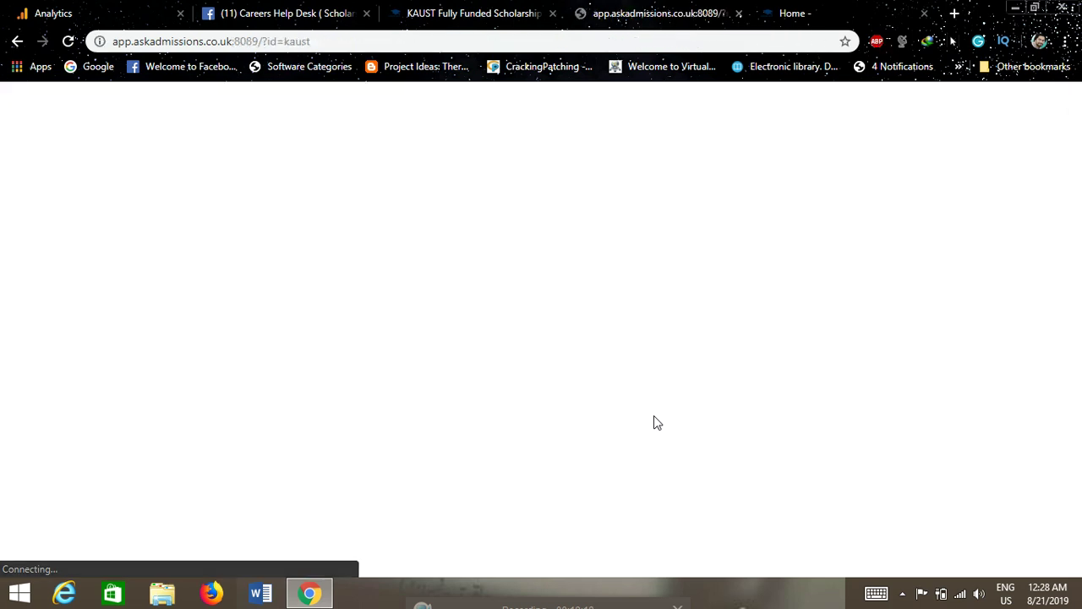
{"action": "left_click", "coordinate": [70, 42]}
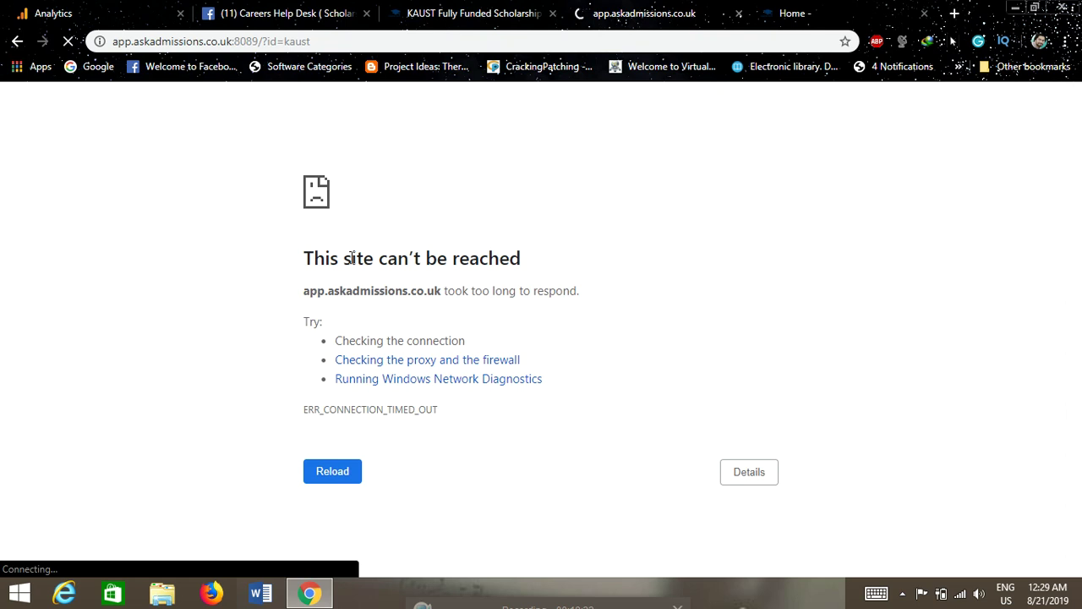
Switch to the KAUST Fully Funded Scholarship article and review its benefits, how-to-apply and required application component sections
{"action": "left_click", "coordinate": [444, 10]}
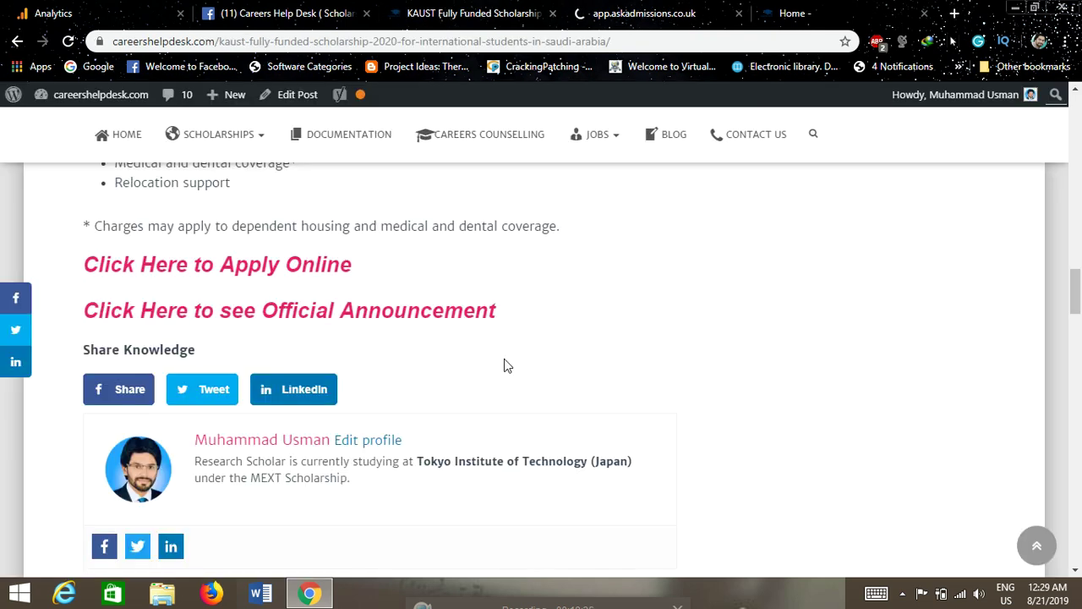
{"action": "scroll", "coordinate": [503, 365], "scroll_direction": "up", "scroll_amount": 5}
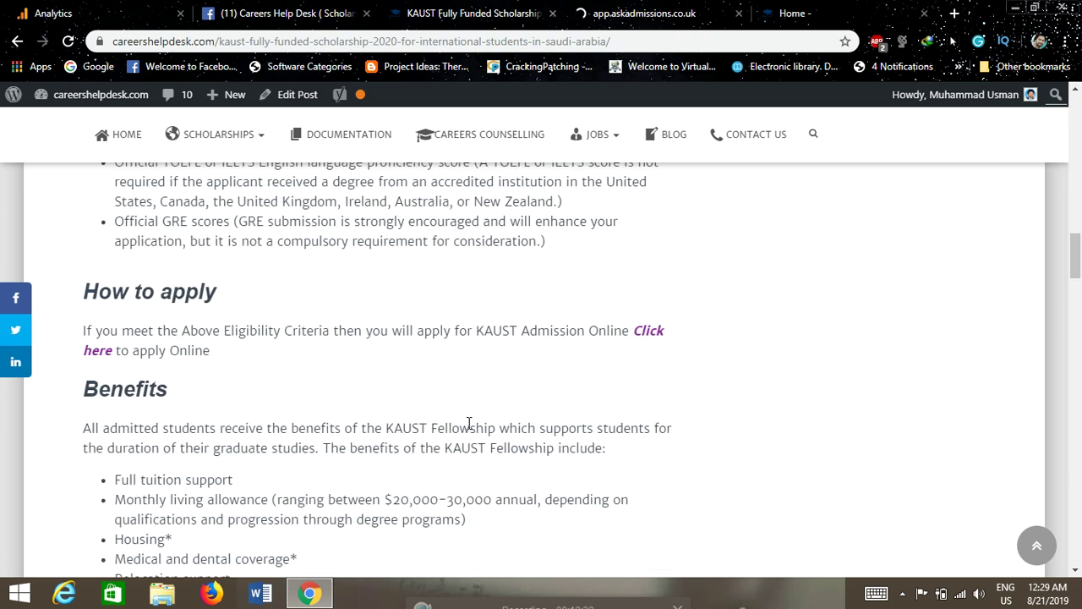
{"action": "scroll", "coordinate": [467, 422], "scroll_direction": "up", "scroll_amount": 6}
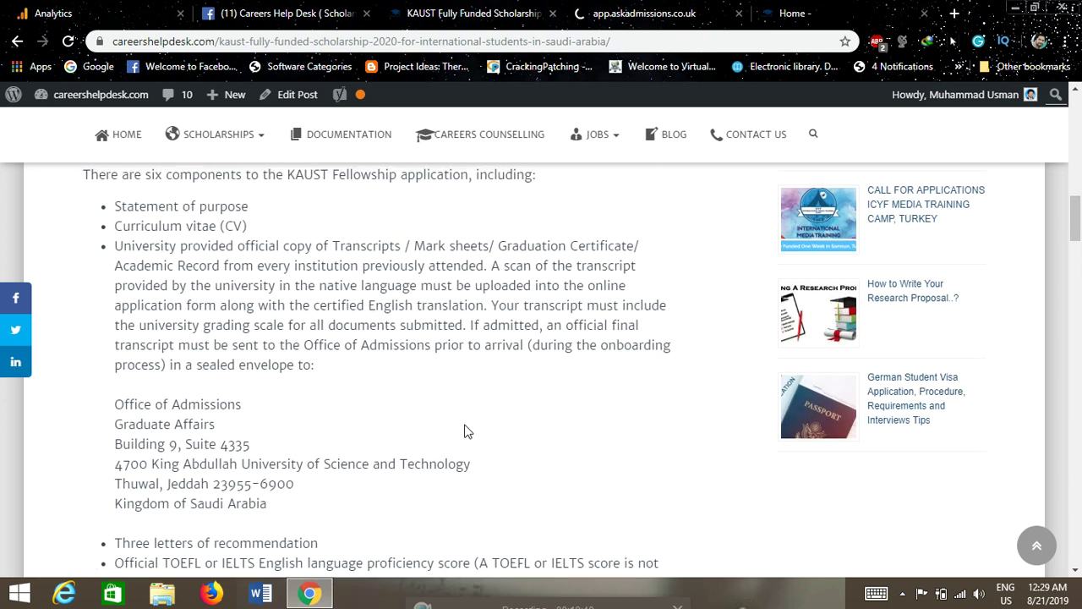